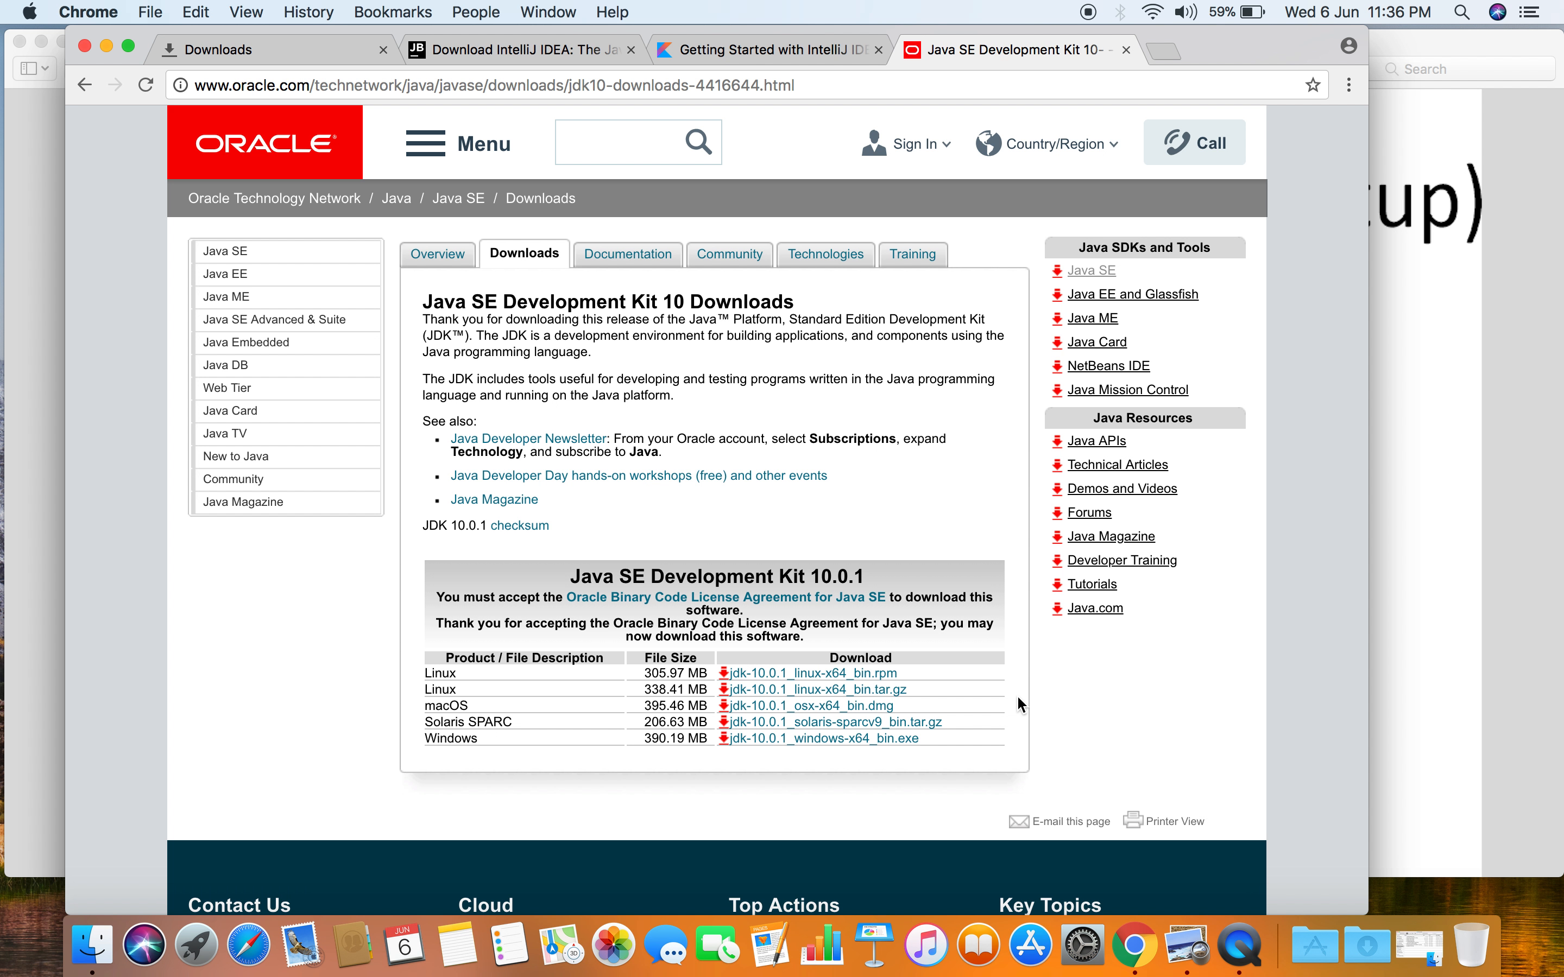
- Review the IntelliJ IDEA download page and the Java SE Development Kit 10 download page
{"action": "left_click", "coordinate": [557, 49]}
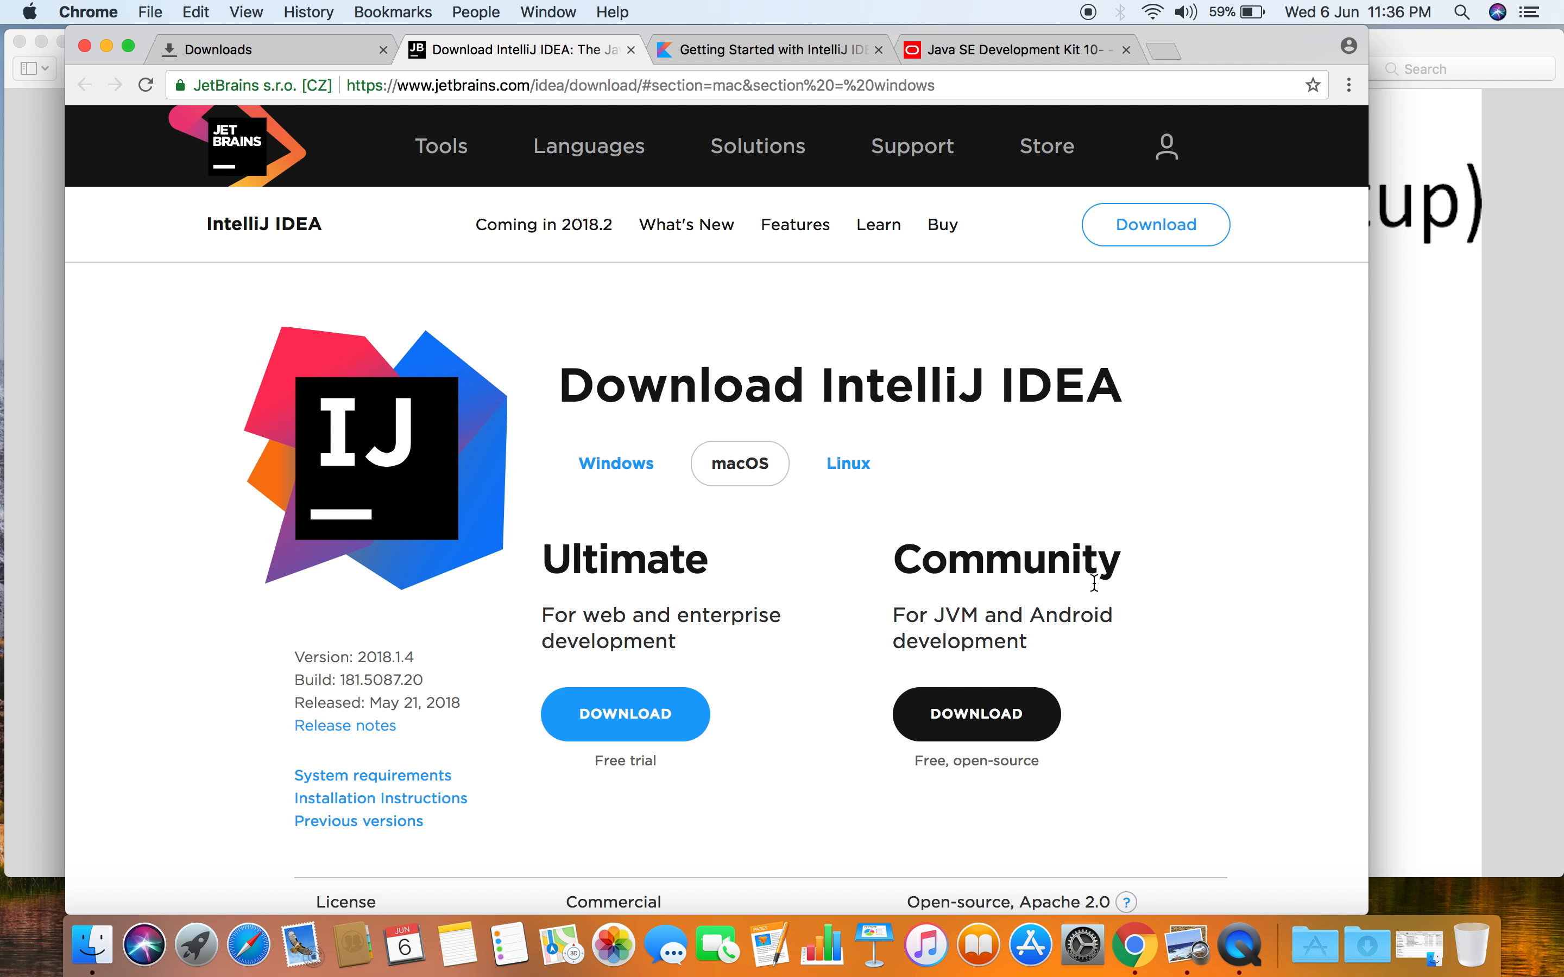
{"action": "left_click", "coordinate": [1027, 54]}
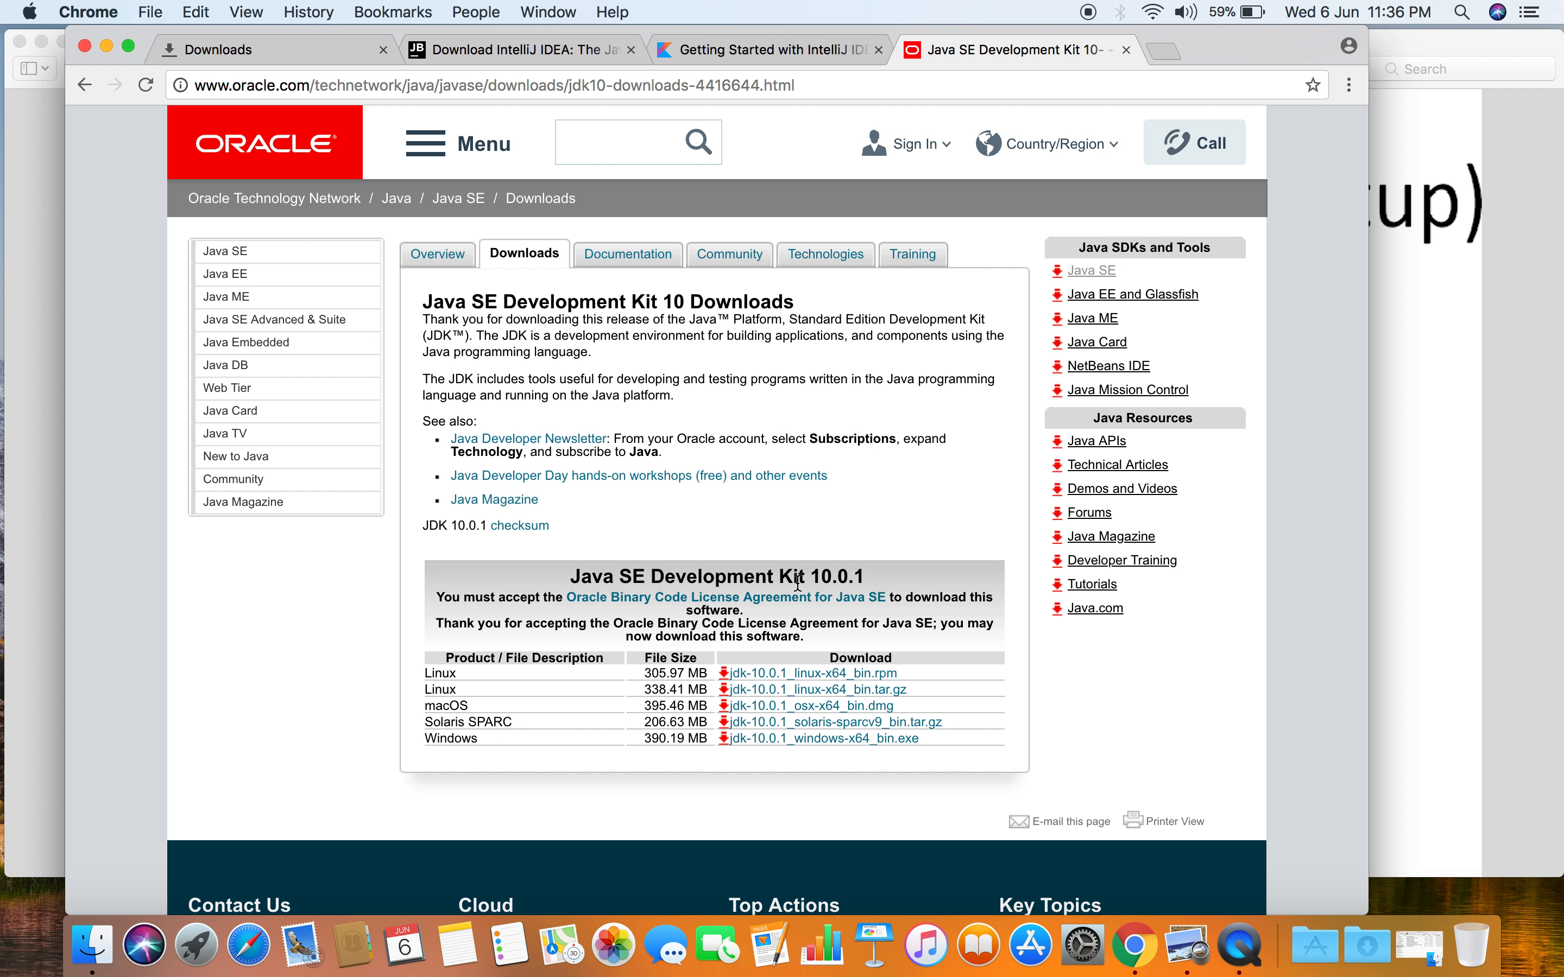
{"action": "left_click", "coordinate": [580, 57]}
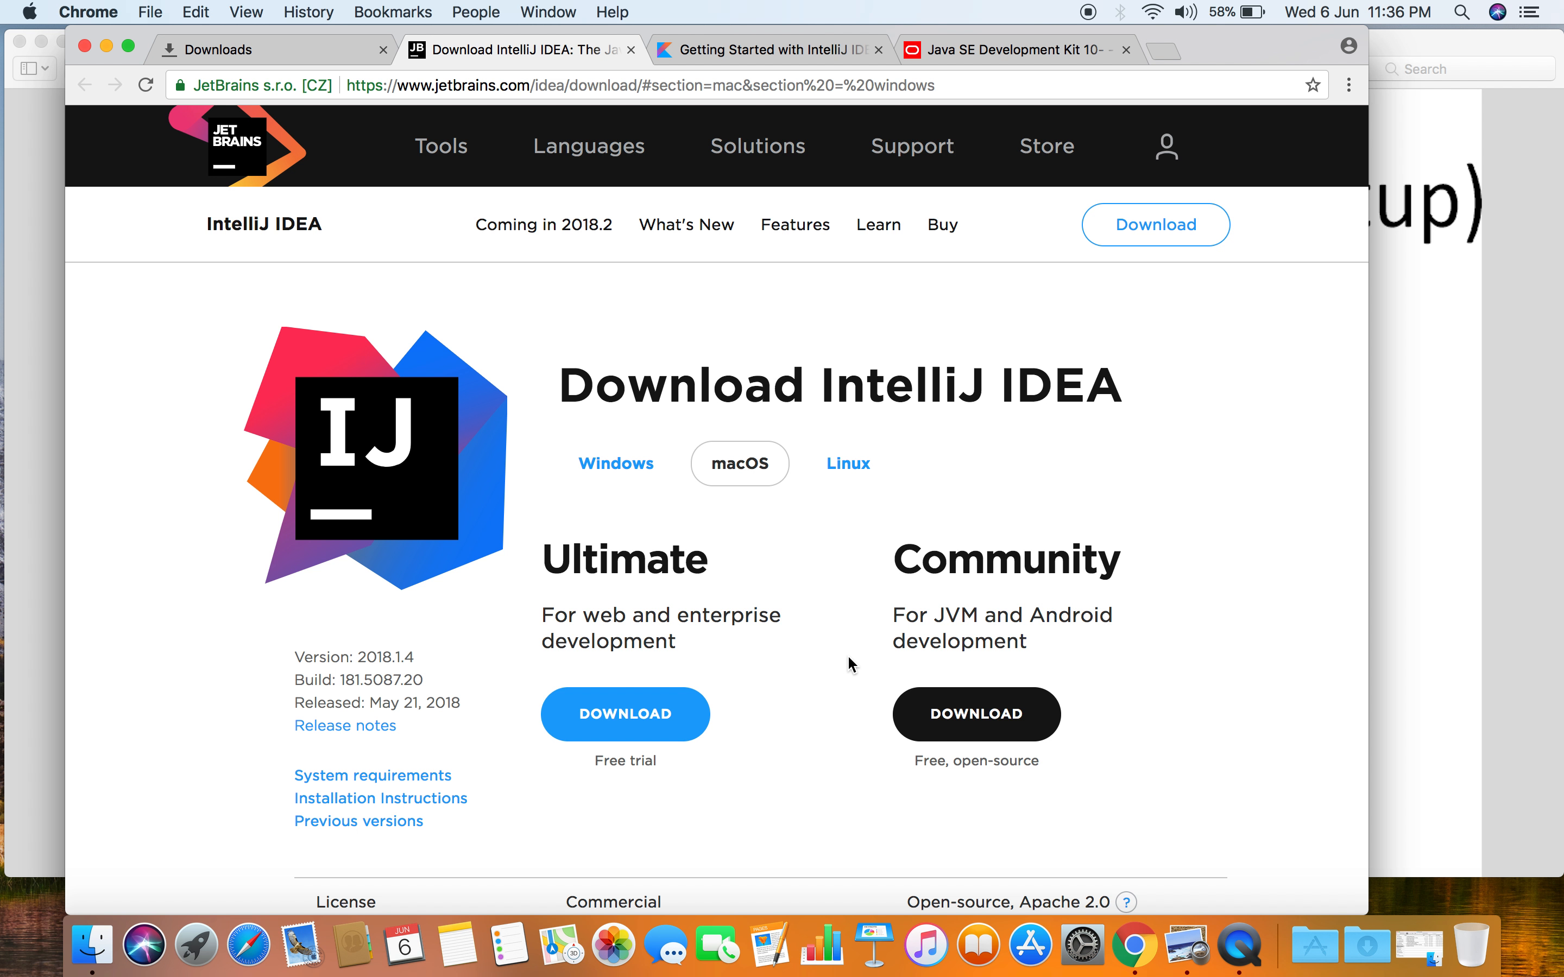
- Install JDK 10.0.1 from jdk-10.0.1_osx-x64_bin (1).dmg in Downloads, authorizing the standard installation with the account password
{"action": "left_click", "coordinate": [103, 944]}
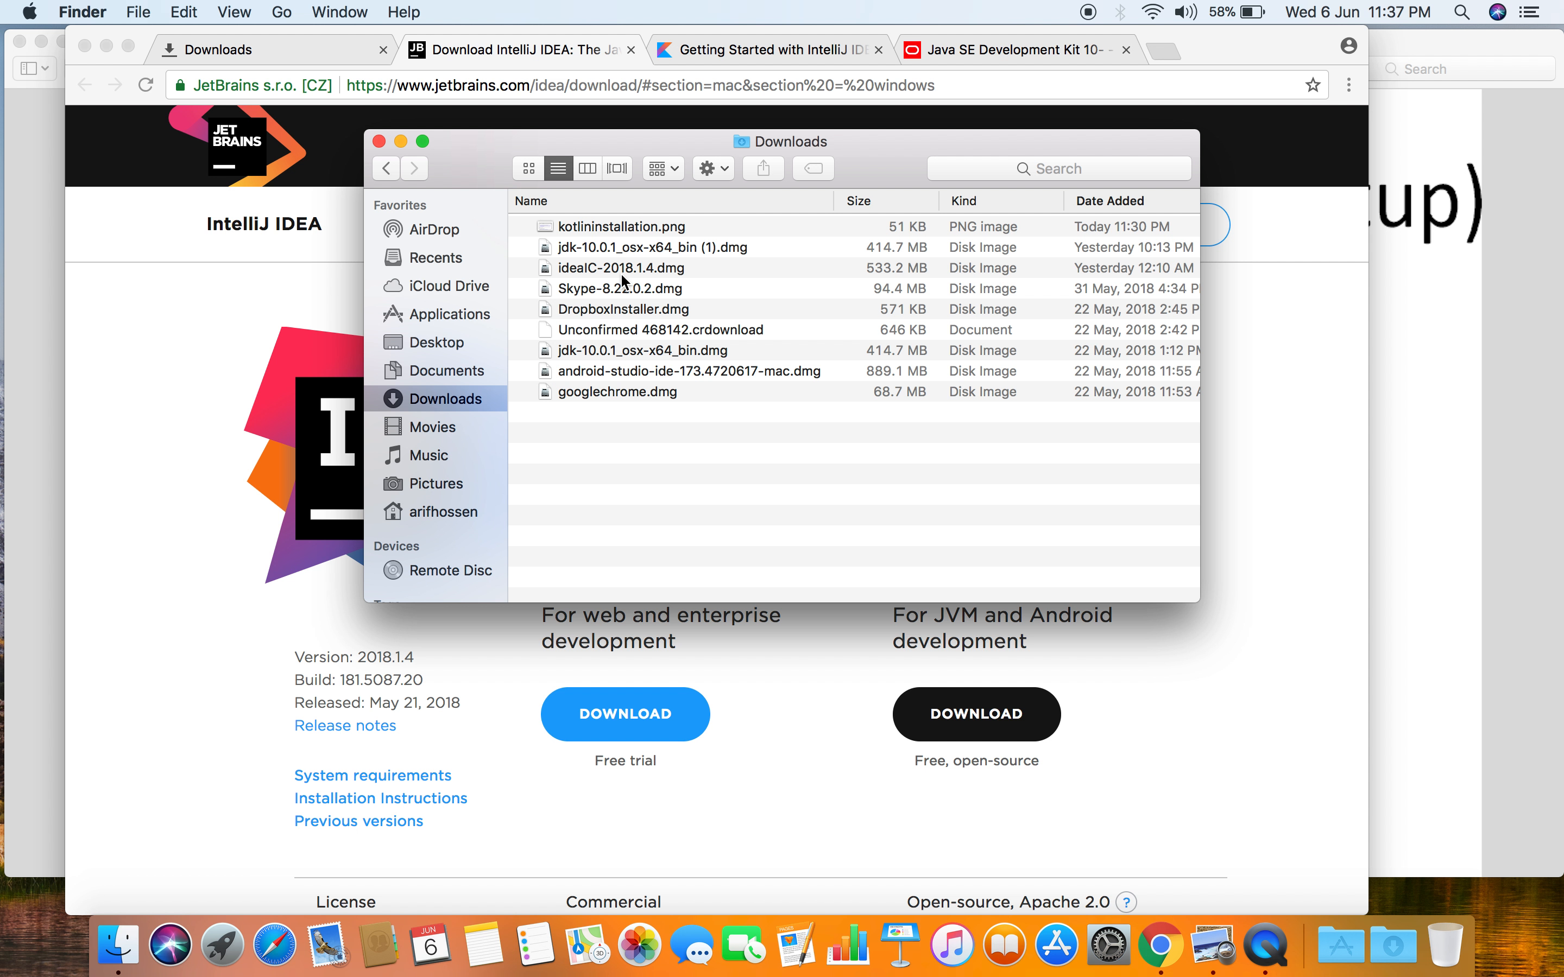
{"action": "double_click", "coordinate": [653, 249]}
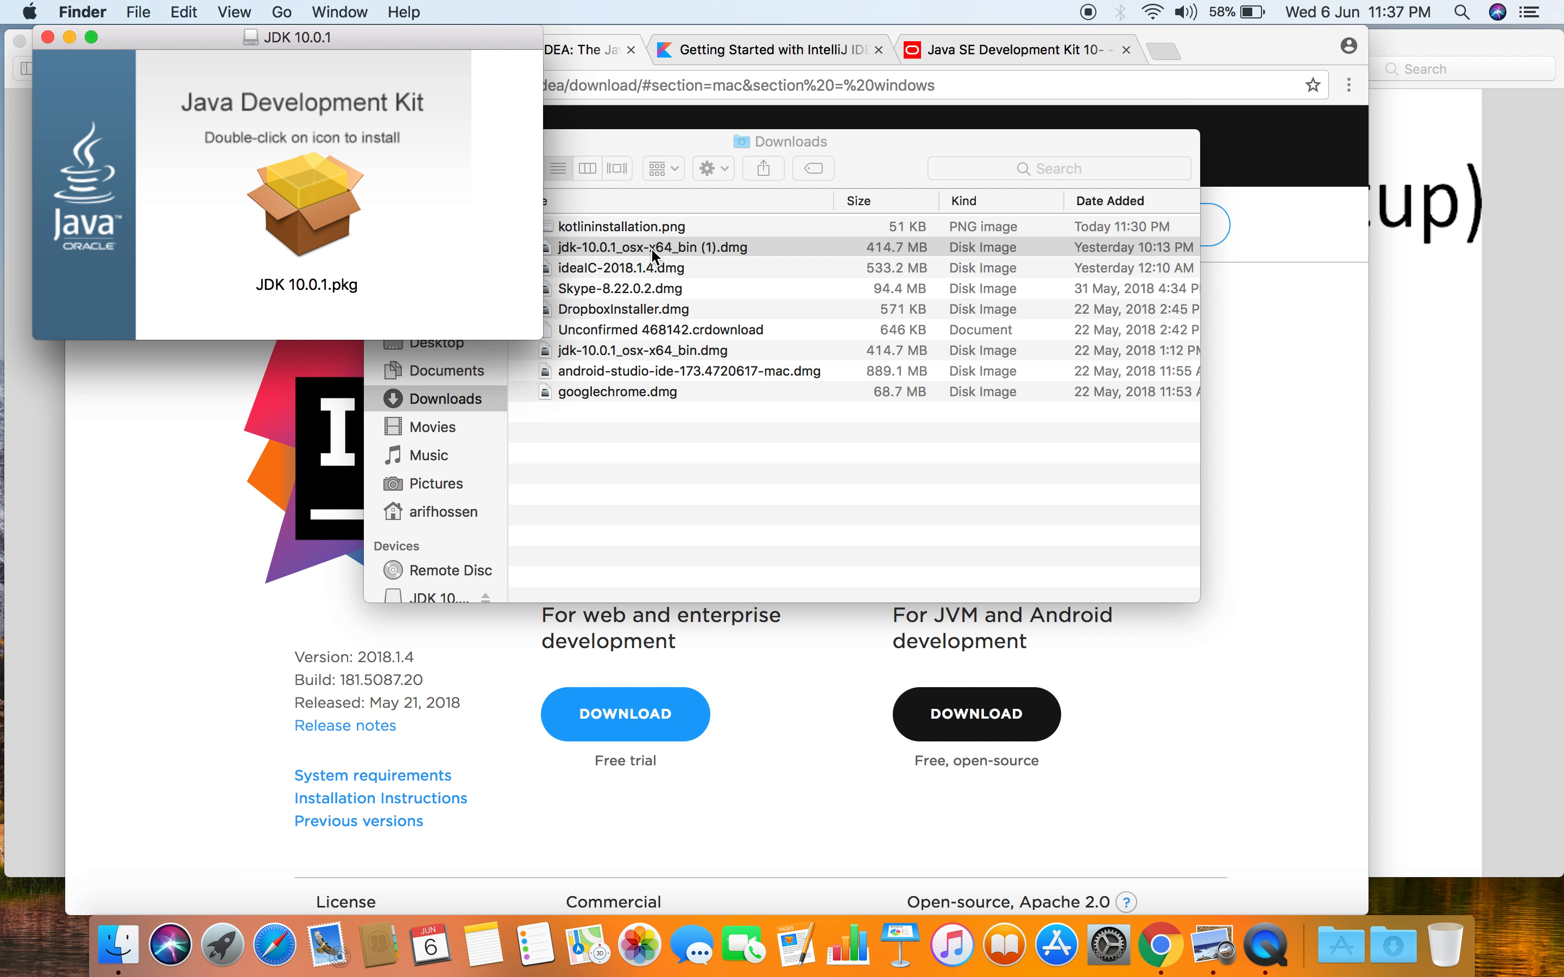
{"action": "double_click", "coordinate": [318, 196]}
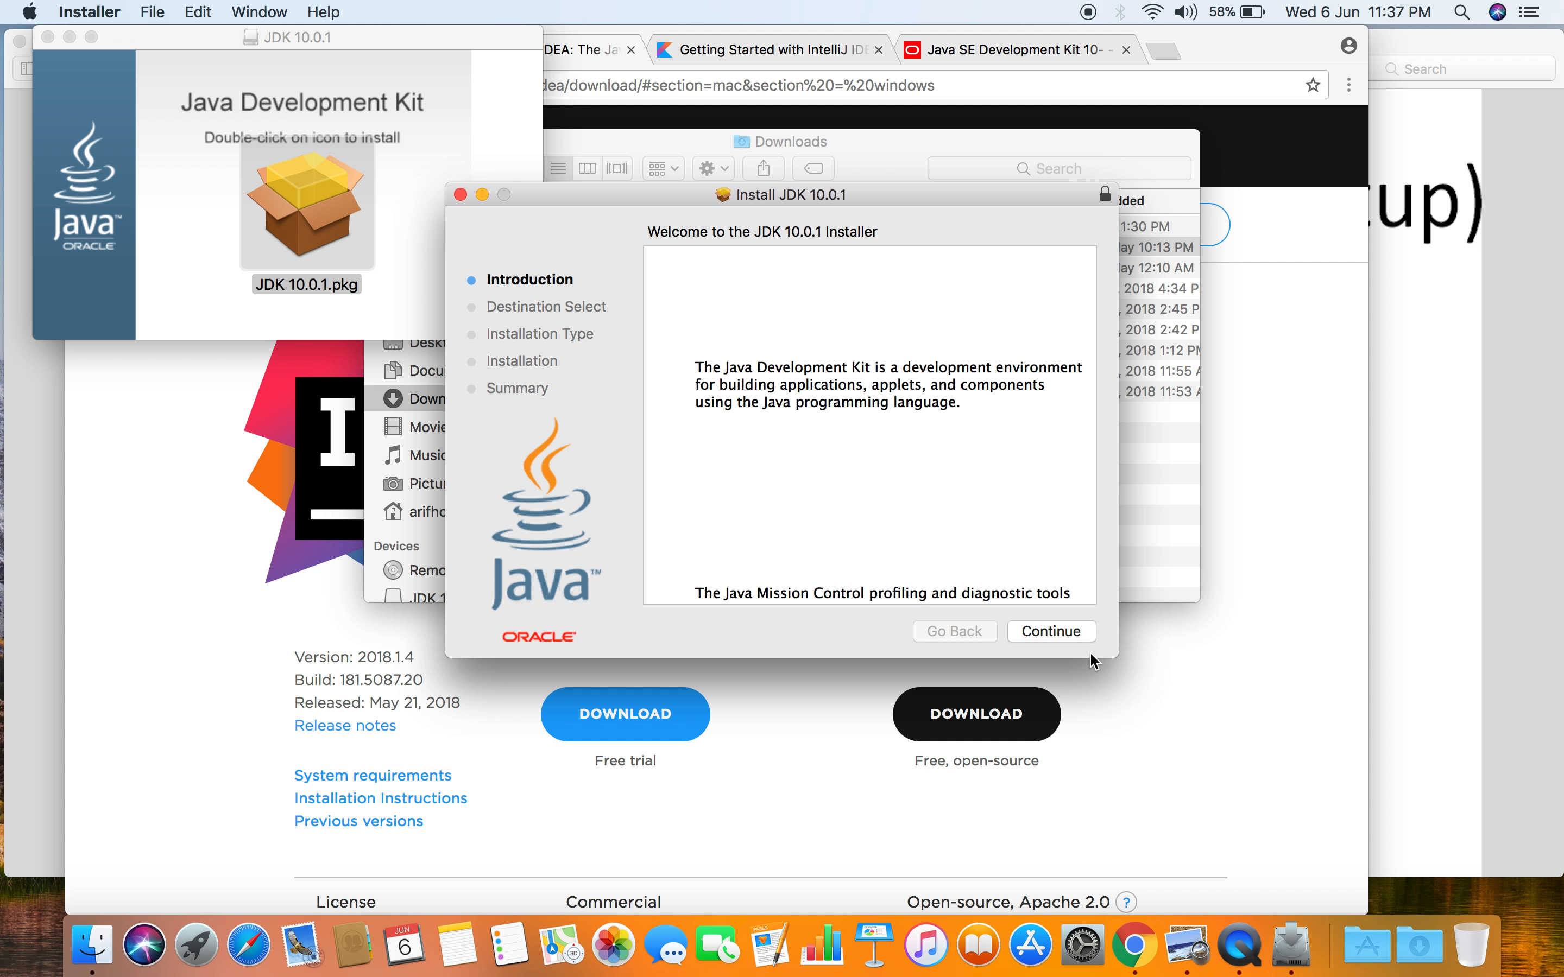
{"action": "left_click", "coordinate": [1060, 631]}
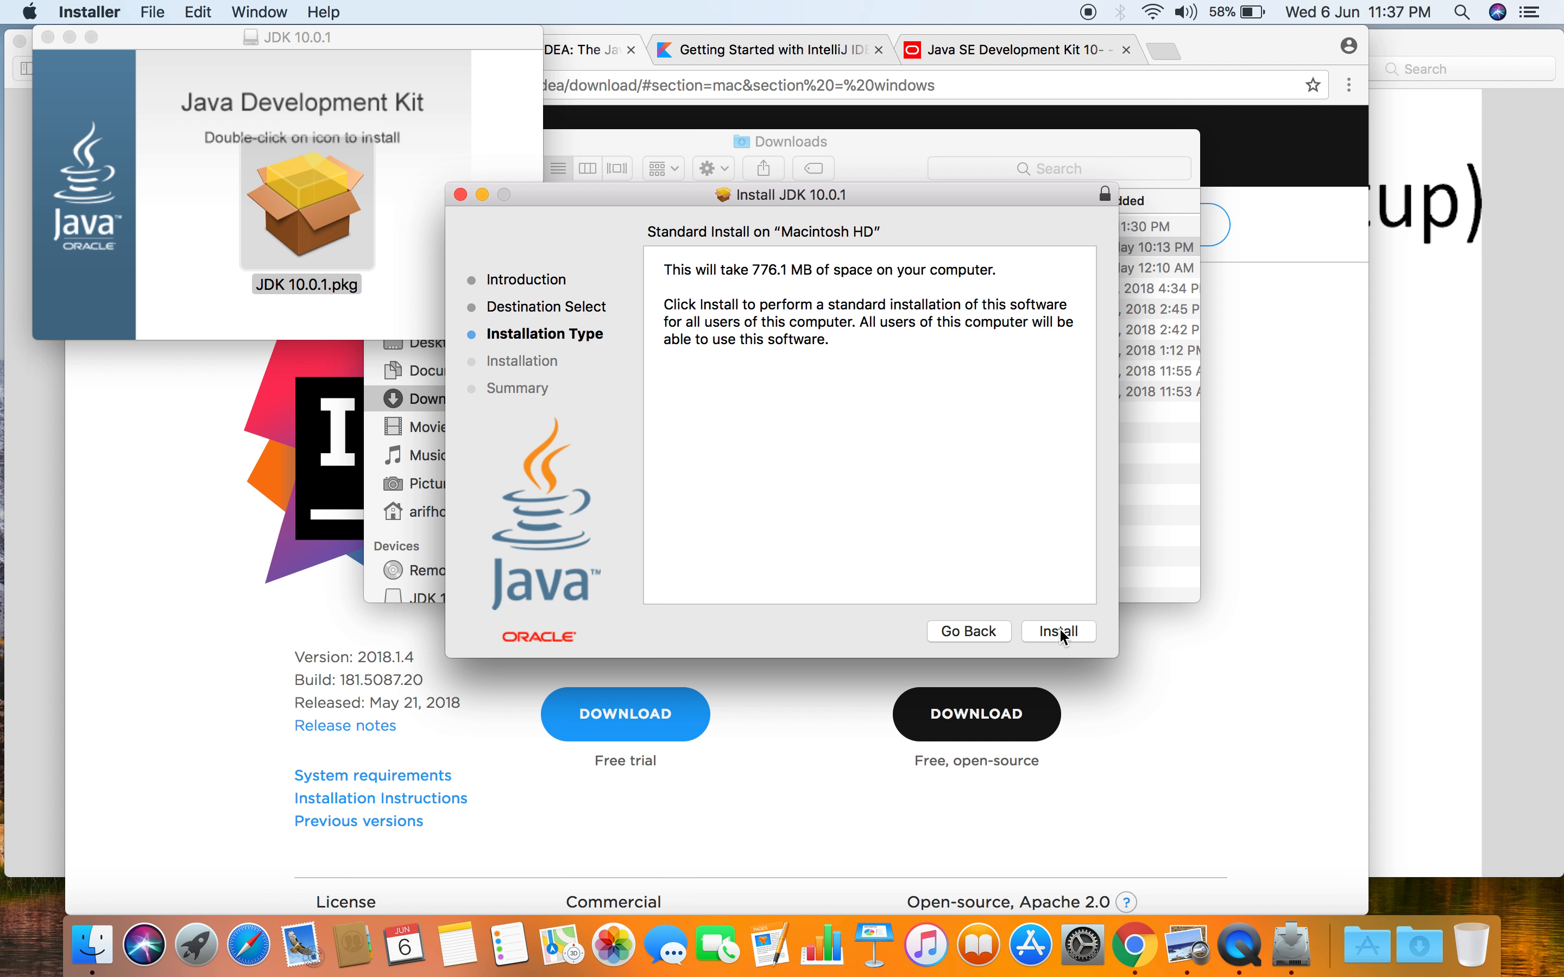
{"action": "left_click", "coordinate": [1059, 631]}
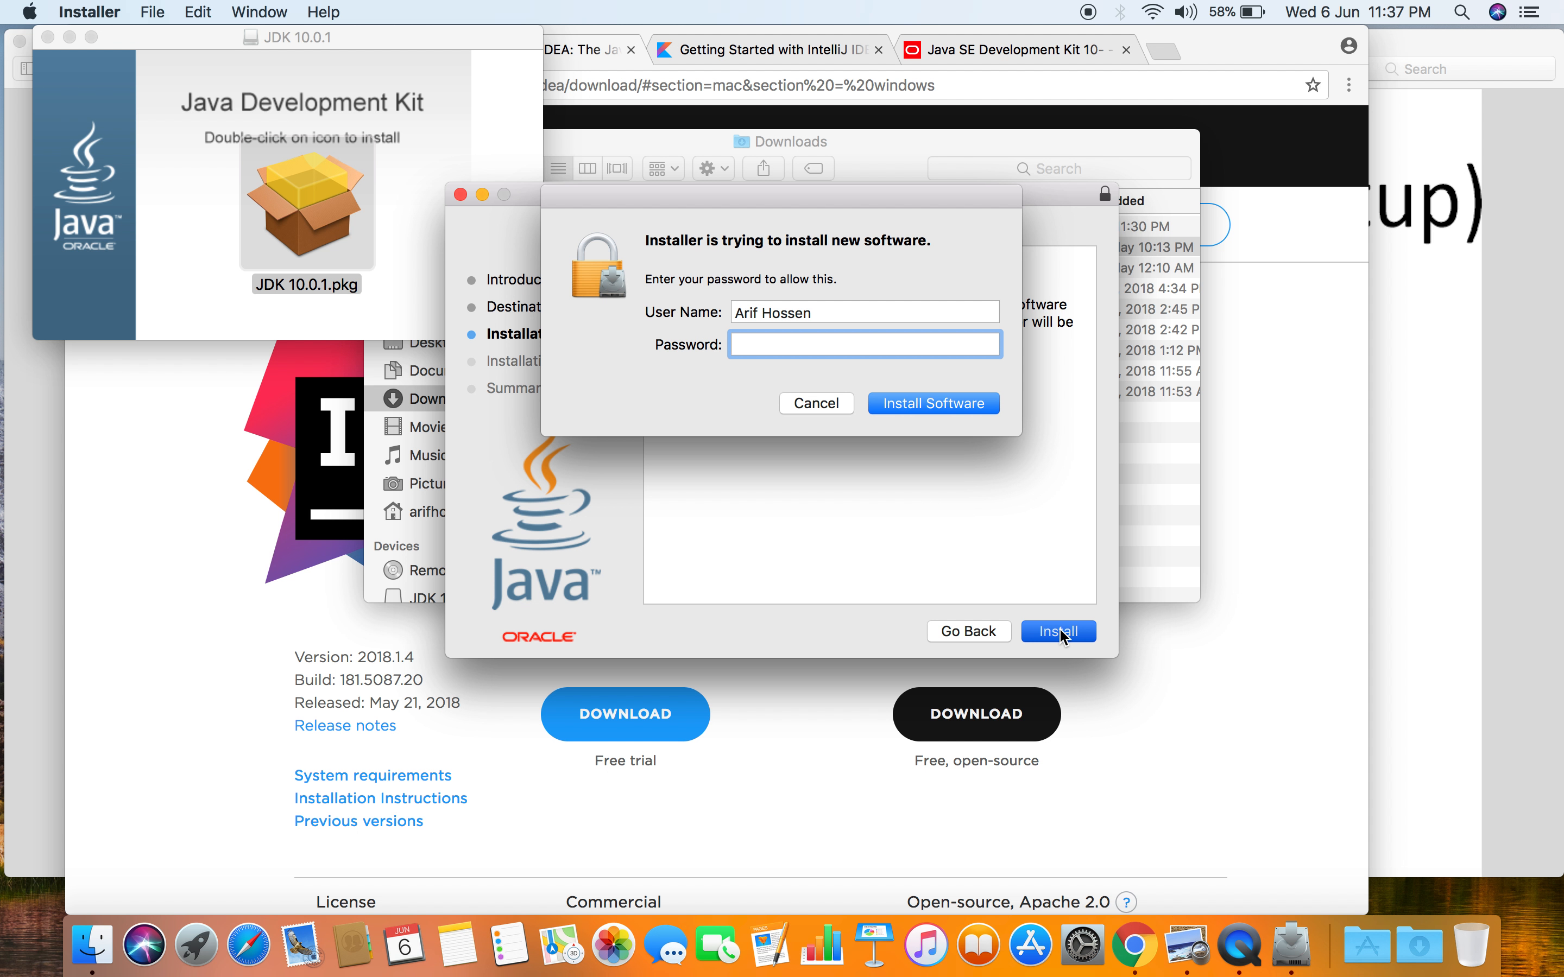
{"action": "type", "text": "***"}
{"action": "left_click", "coordinate": [931, 401]}
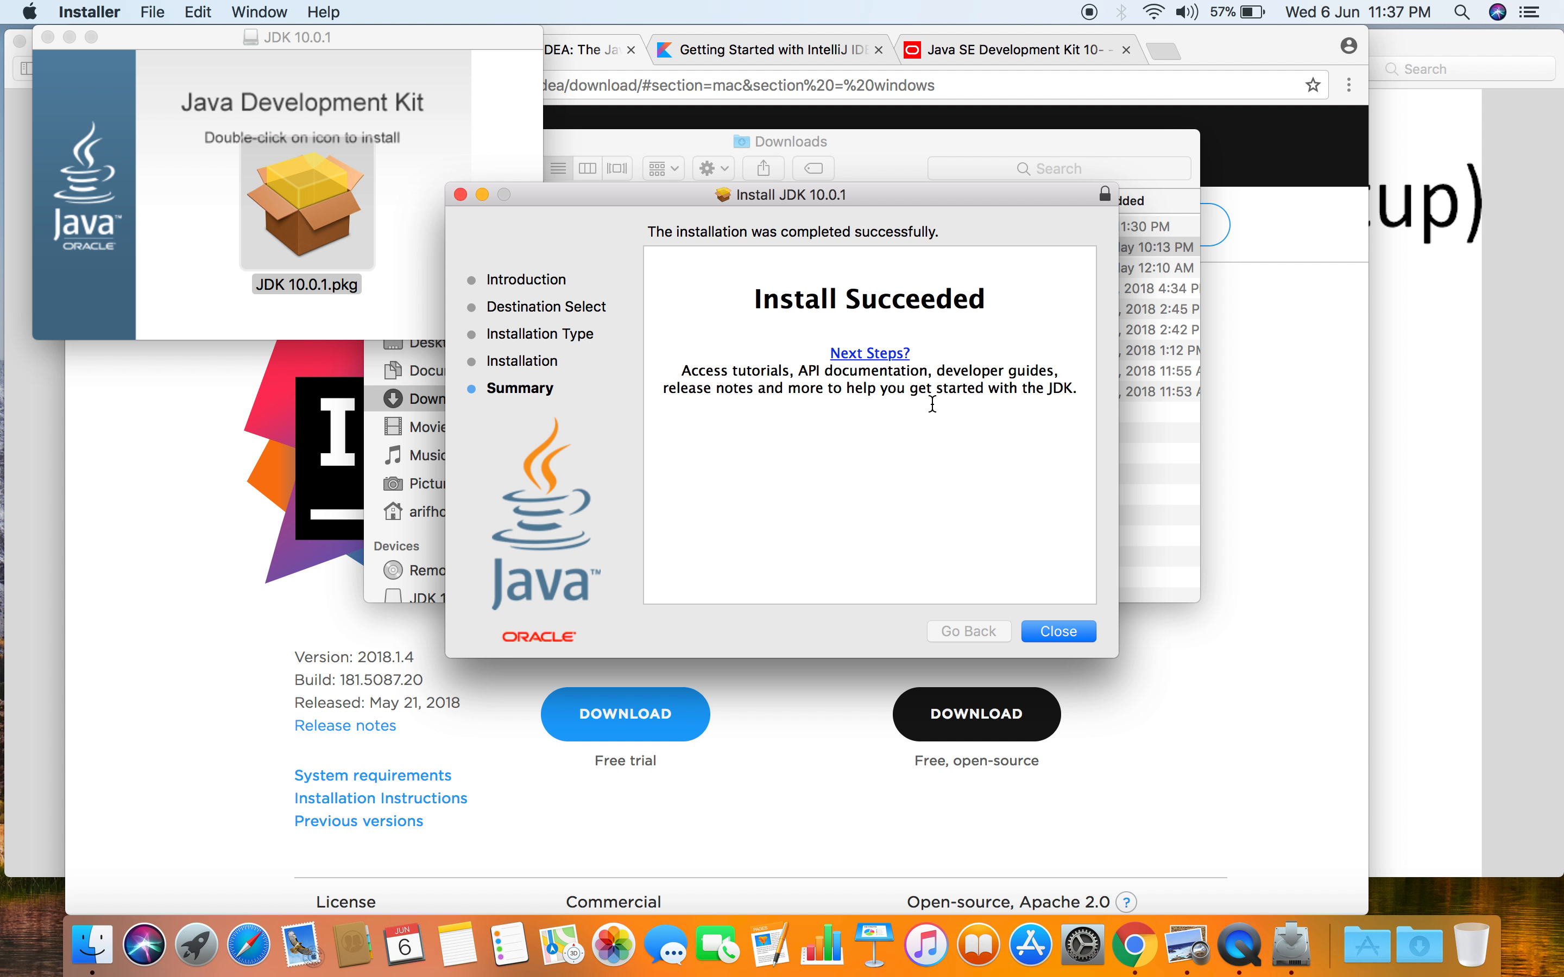
- Close the JDK installer, keeping its package and disk image, and close the JDK 10.0.1 window
{"action": "left_click", "coordinate": [1072, 634]}
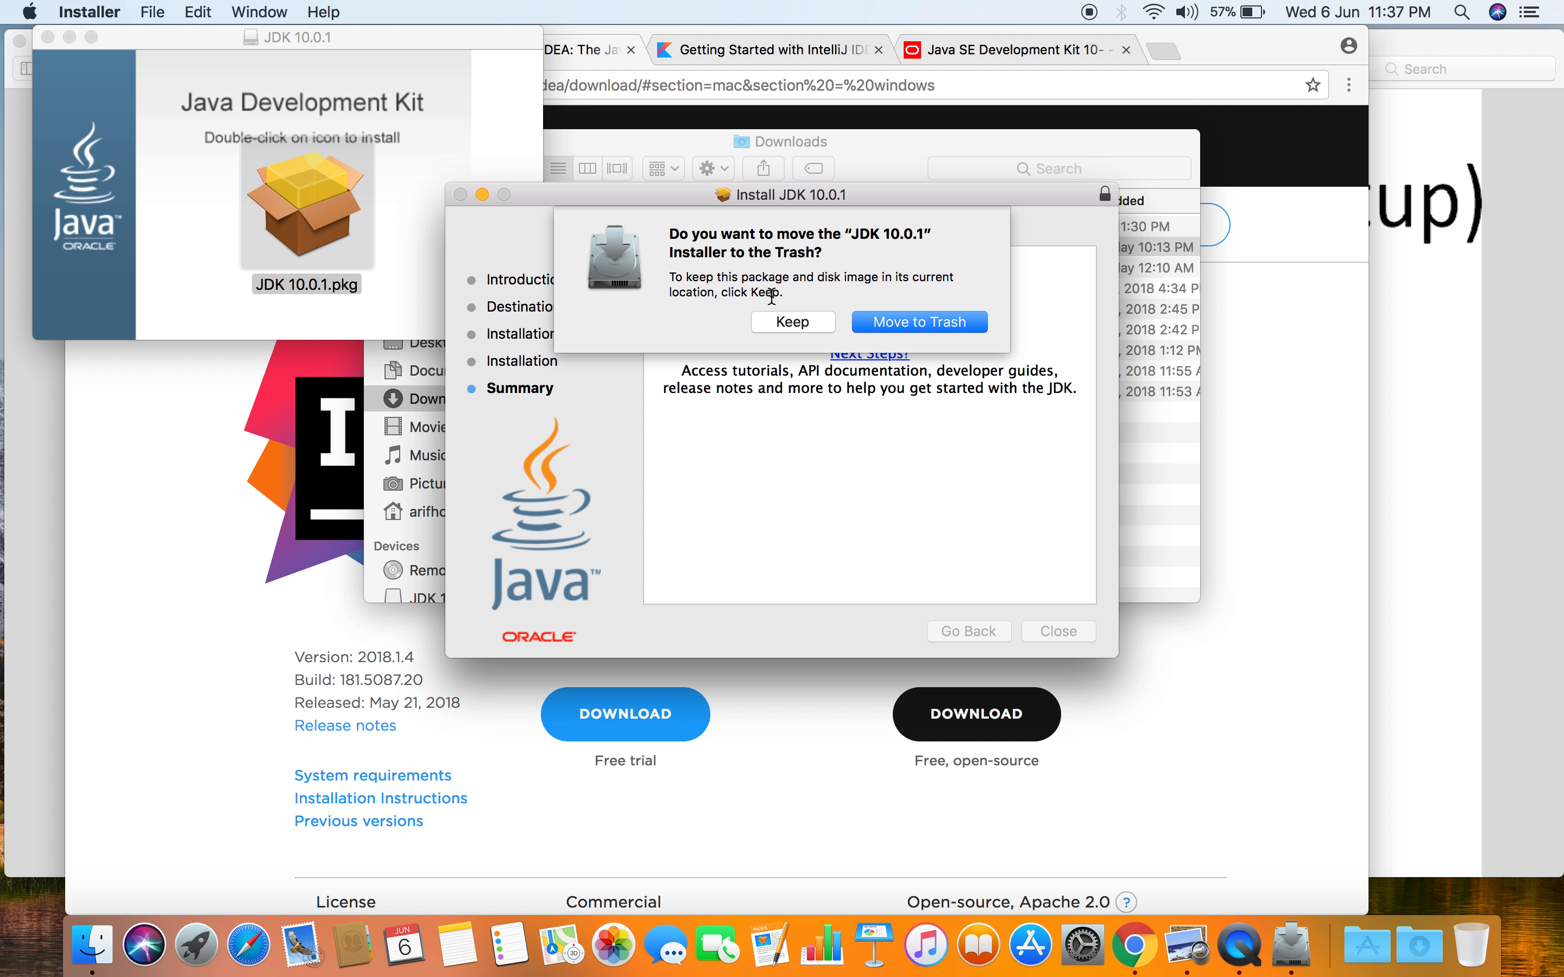
{"action": "left_click", "coordinate": [793, 322]}
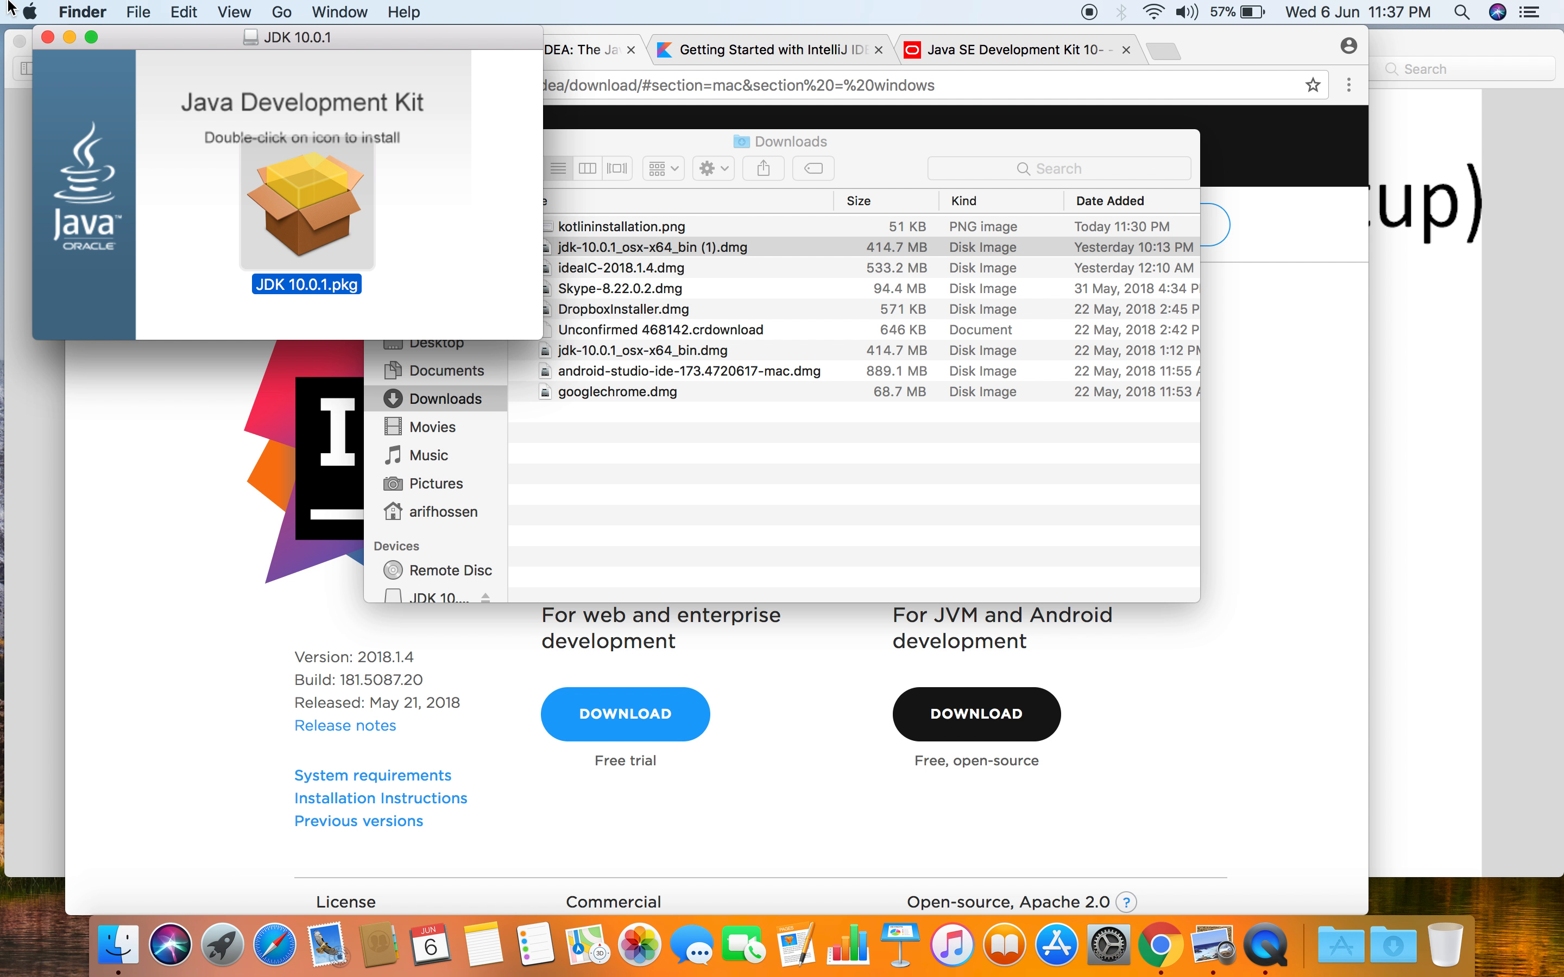
{"action": "left_click", "coordinate": [50, 40]}
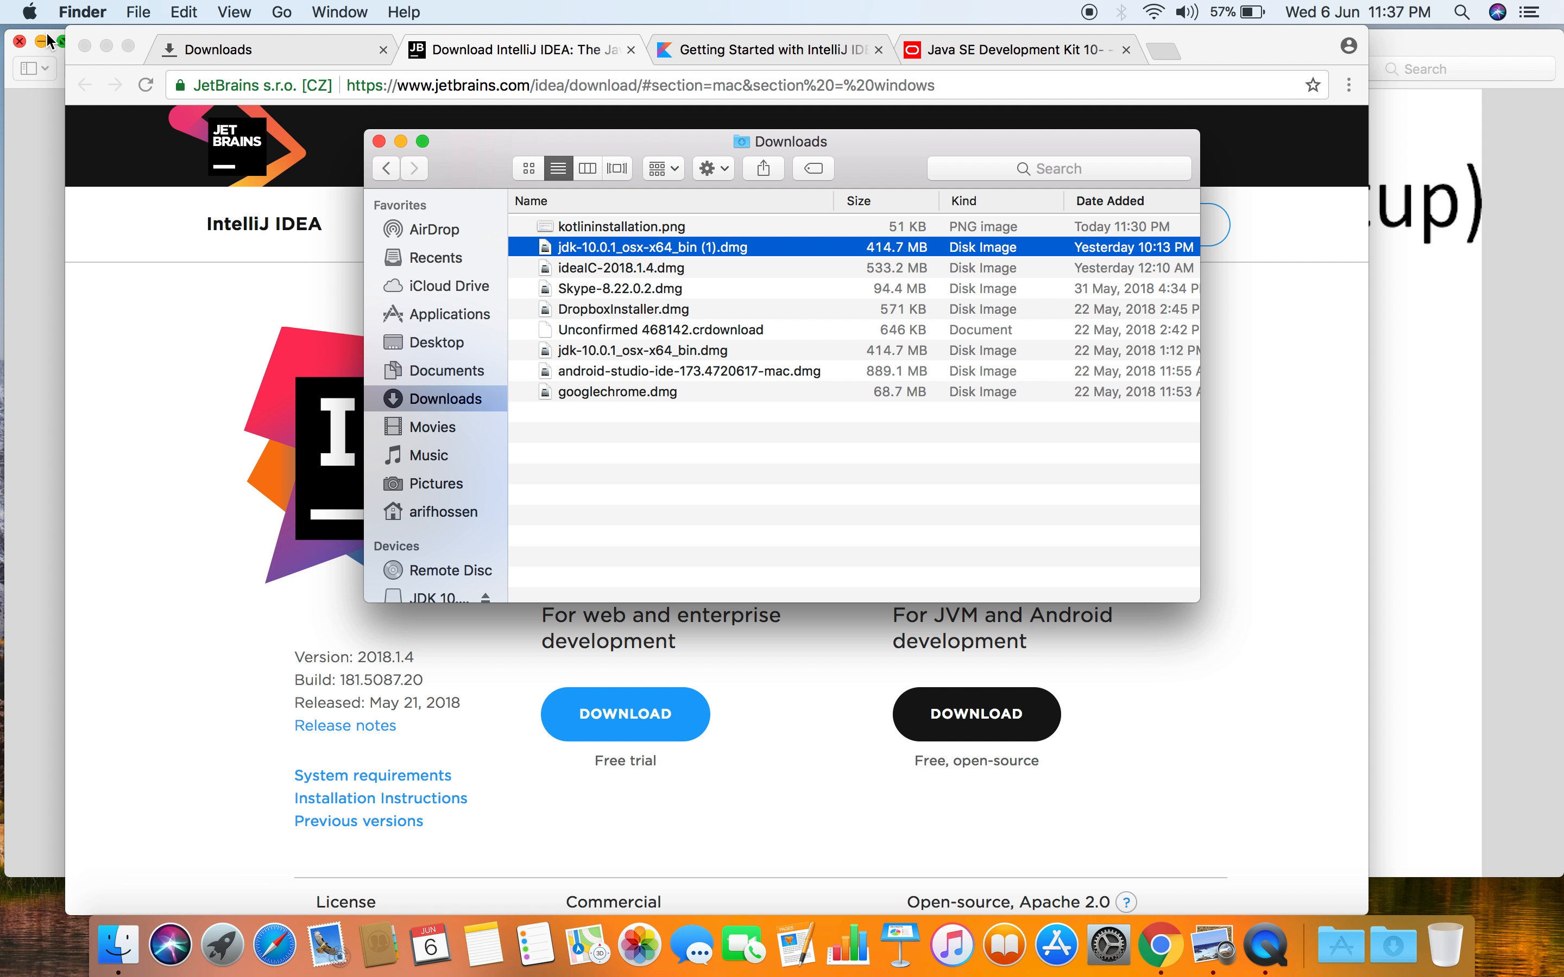
{"action": "left_click", "coordinate": [796, 540]}
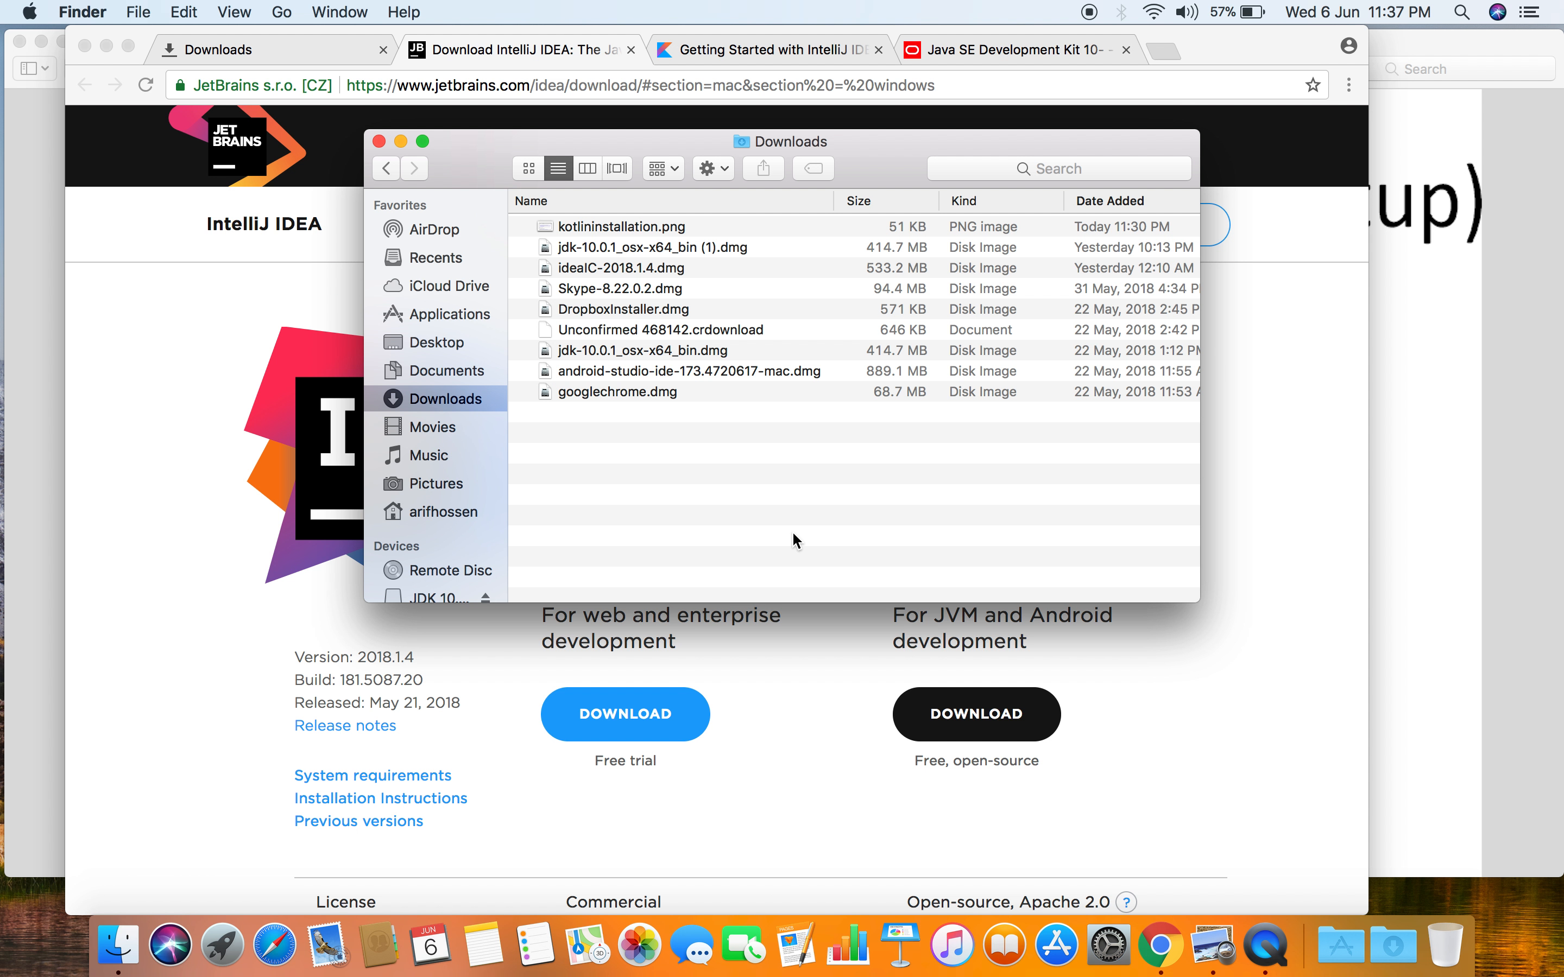
- Launch IntelliJ IDEA CE from the ideaIC-2018.1.4.dmg disk image and allow the downloaded application to open
{"action": "double_click", "coordinate": [591, 266]}
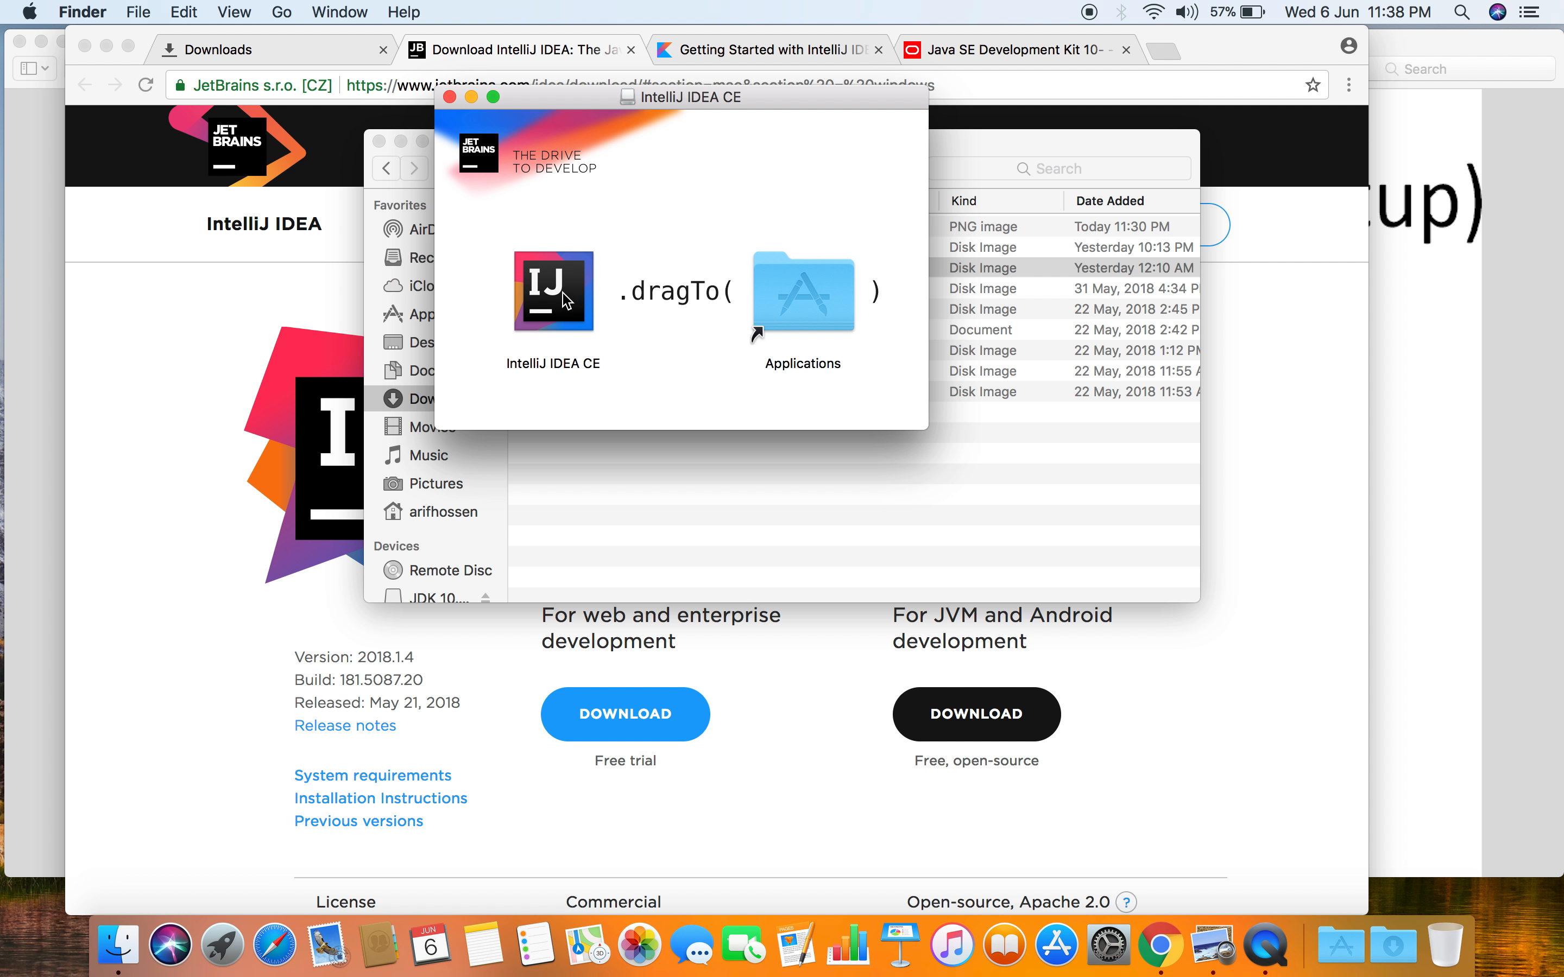
{"action": "left_click", "coordinate": [566, 299]}
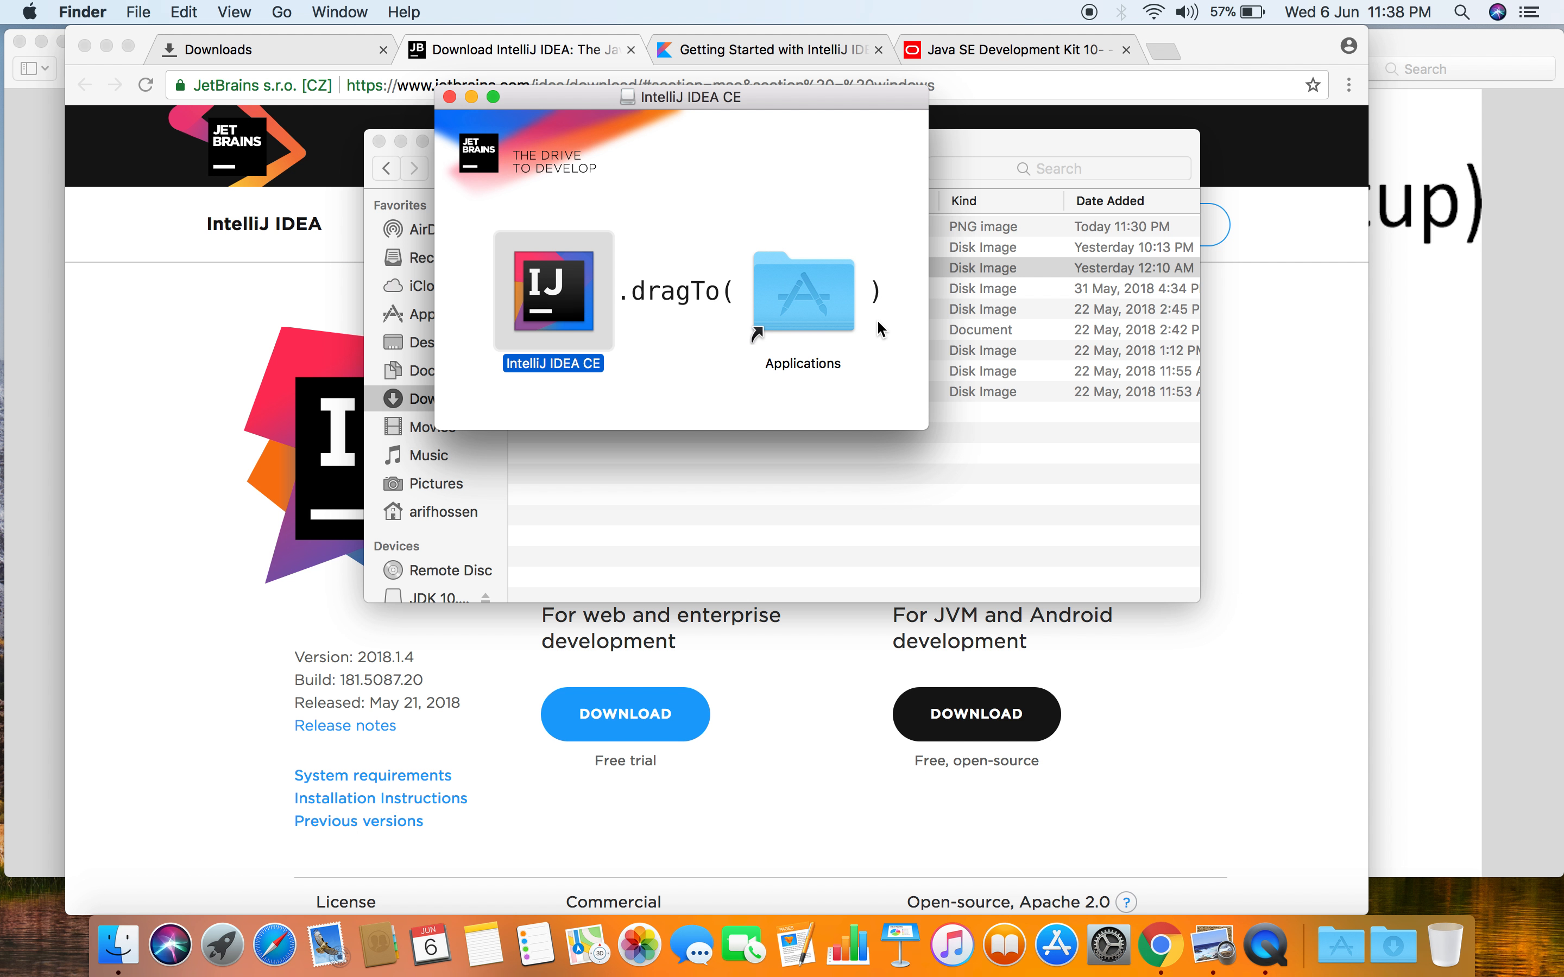
{"action": "right_click", "coordinate": [584, 299]}
{"action": "left_click", "coordinate": [587, 301]}
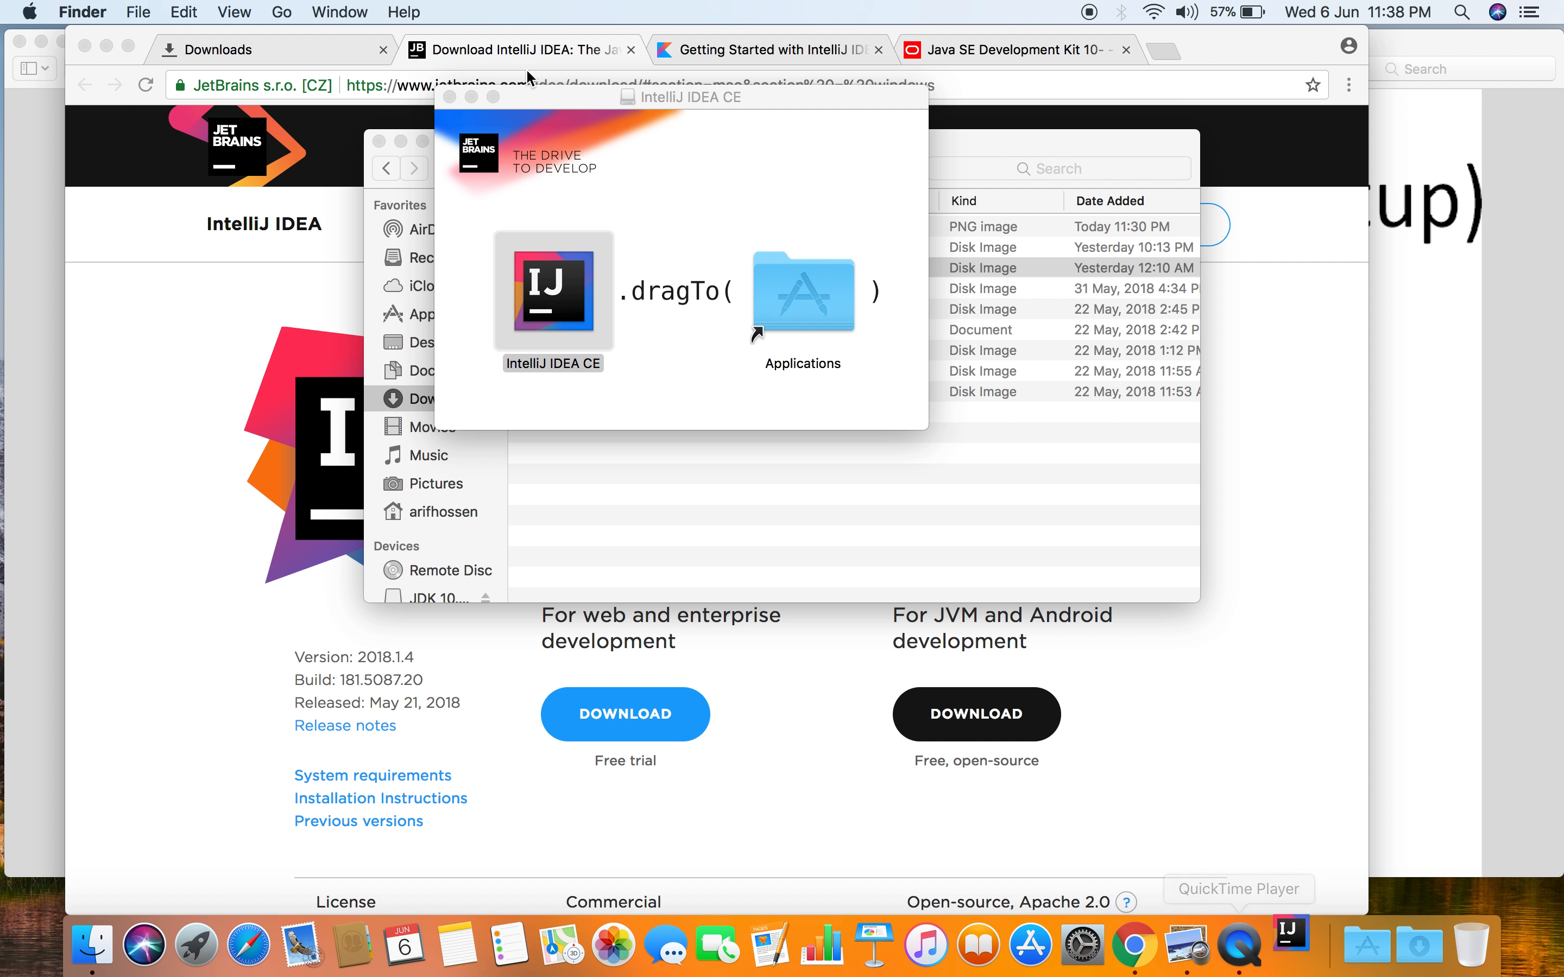
{"action": "left_click", "coordinate": [616, 221]}
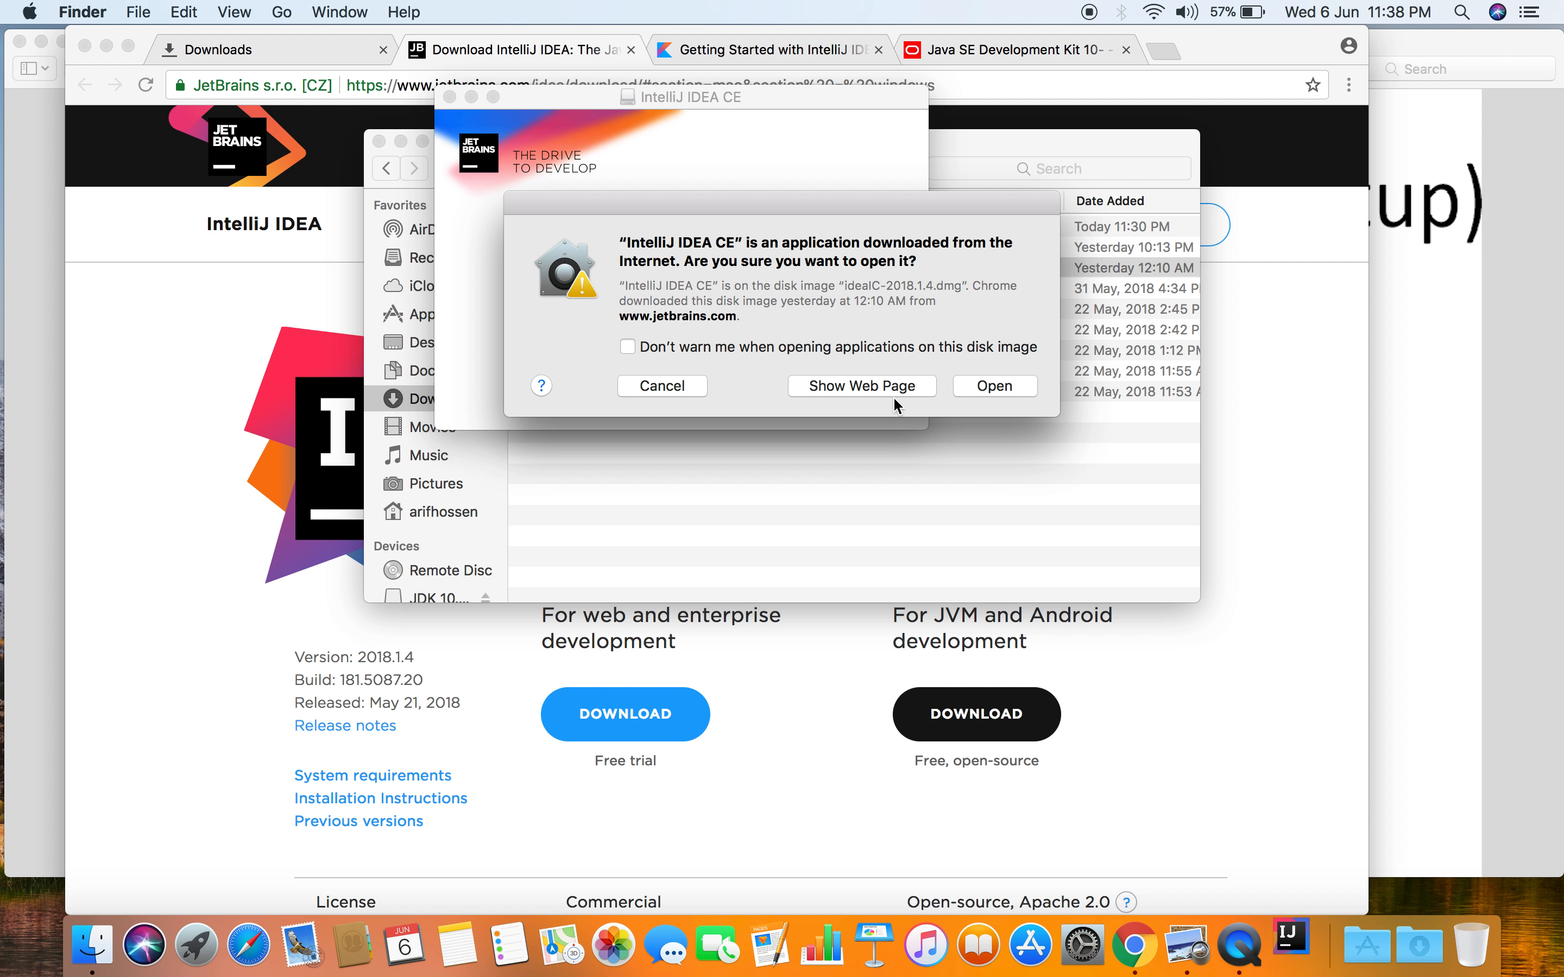
{"action": "left_click", "coordinate": [1007, 390]}
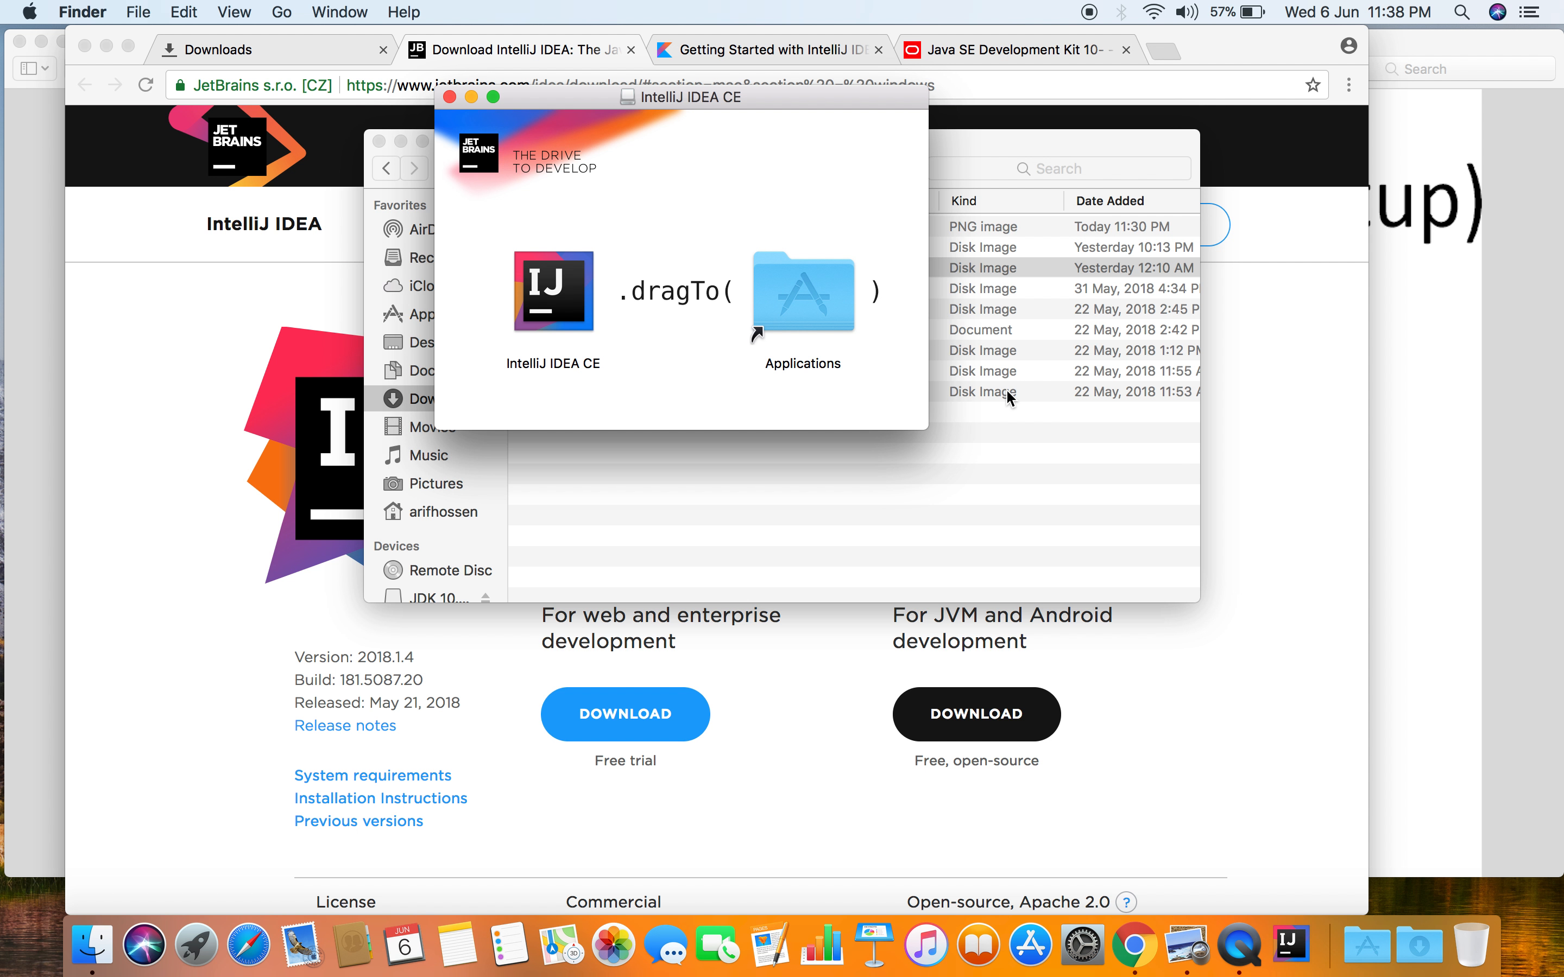
{"action": "left_click", "coordinate": [563, 295]}
{"action": "key", "text": "space"}
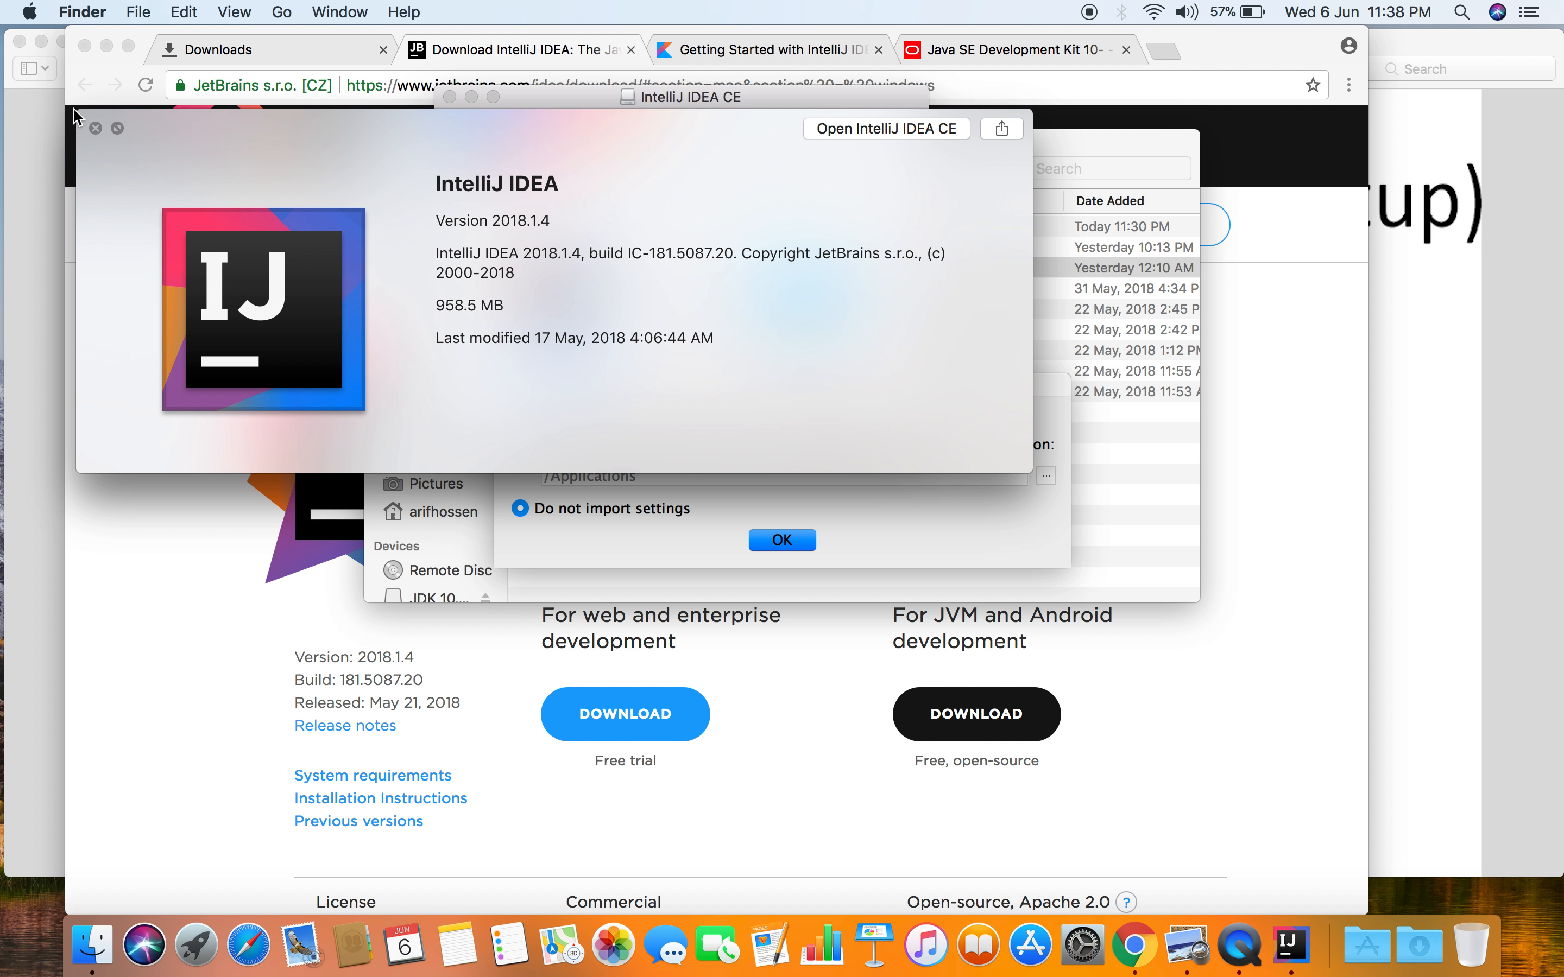
{"action": "left_click", "coordinate": [95, 129]}
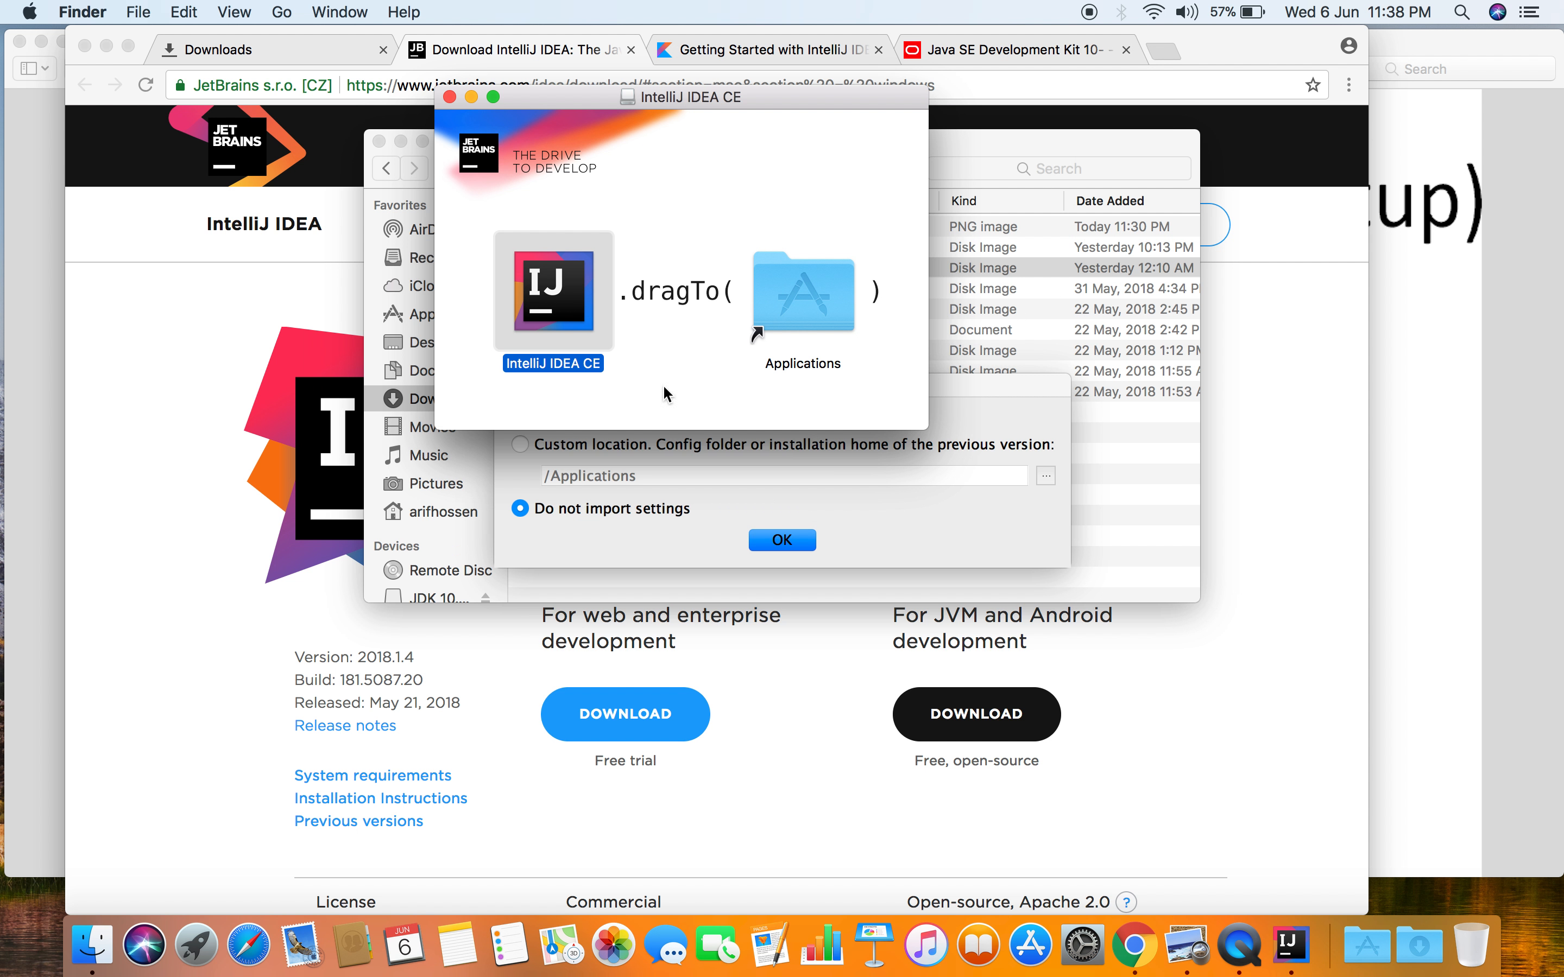
- Minimize the IntelliJ IDEA CE disk image window and complete the installation without importing settings
{"action": "left_click", "coordinate": [892, 533]}
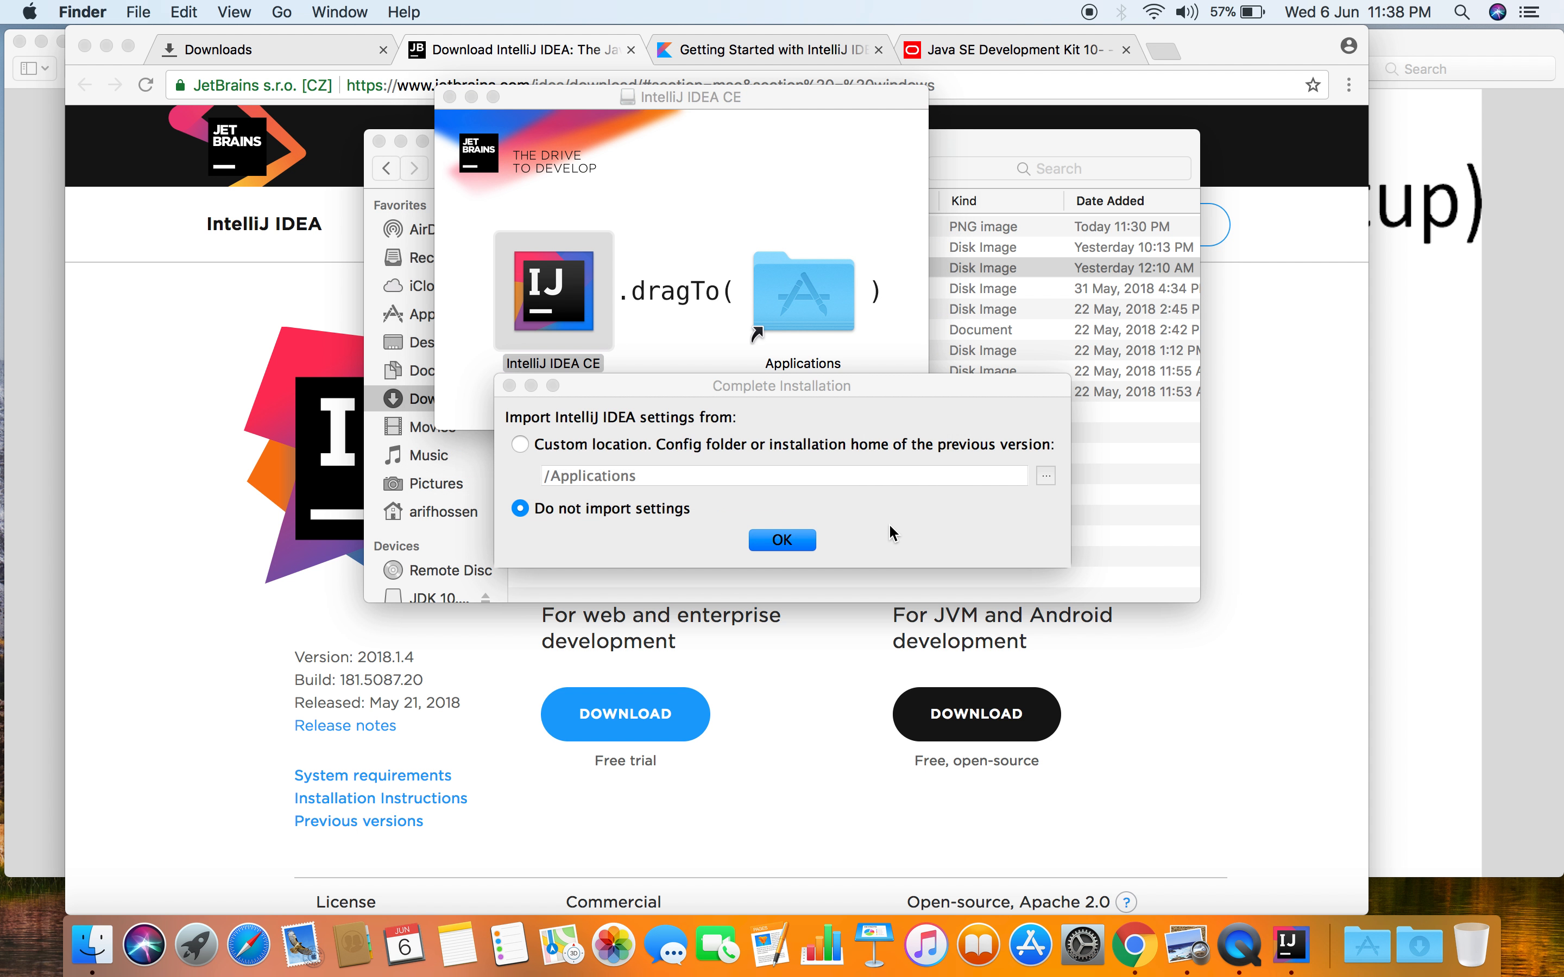
{"action": "left_click", "coordinate": [472, 97]}
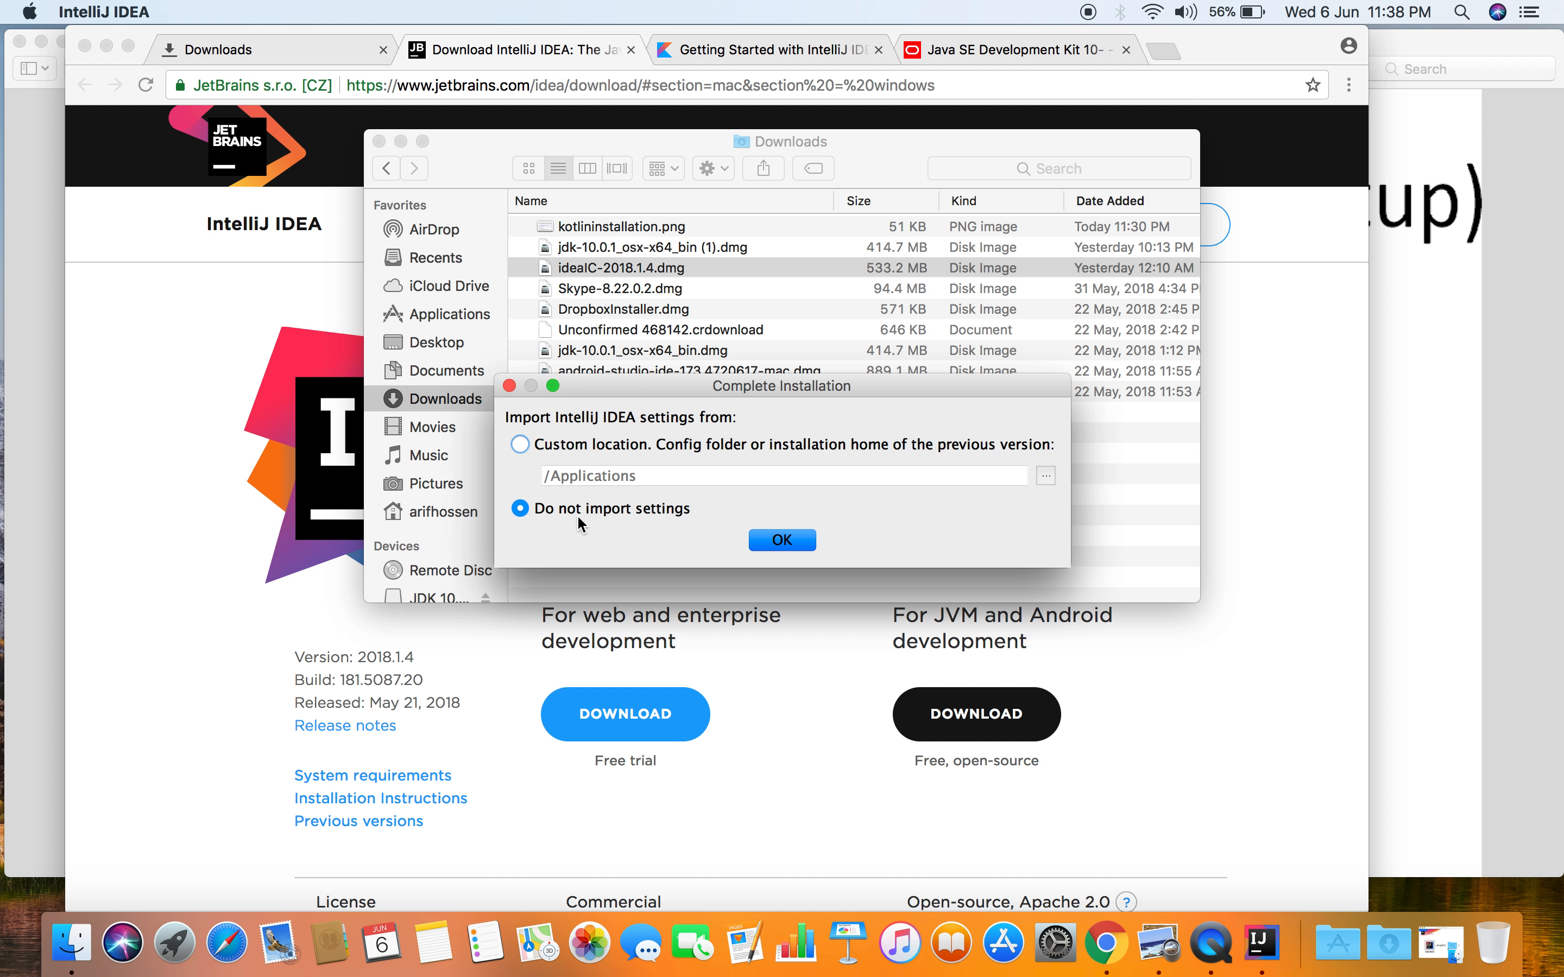
{"action": "left_click", "coordinate": [805, 549]}
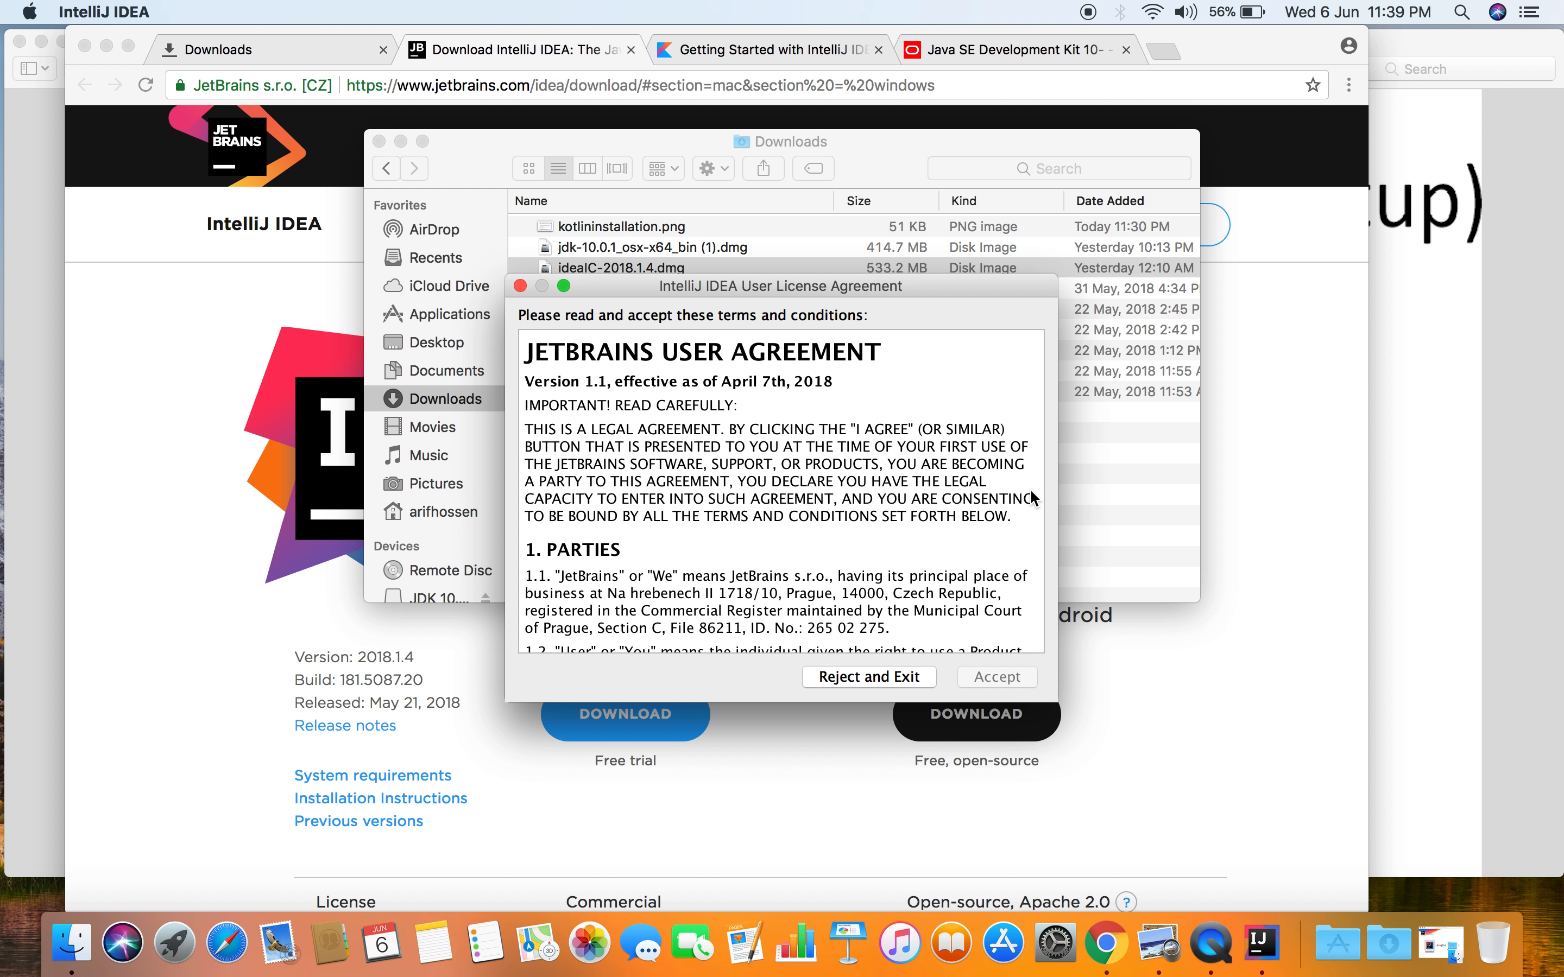
- Read through to the end of the JetBrains user agreement, accept it, and decline sending usage statistics
{"action": "left_click_drag", "start_coordinate": [959, 573], "coordinate": [955, 486]}
{"action": "left_click", "coordinate": [955, 486]}
{"action": "scroll", "coordinate": [956, 637], "scroll_direction": "down", "scroll_amount": 1}
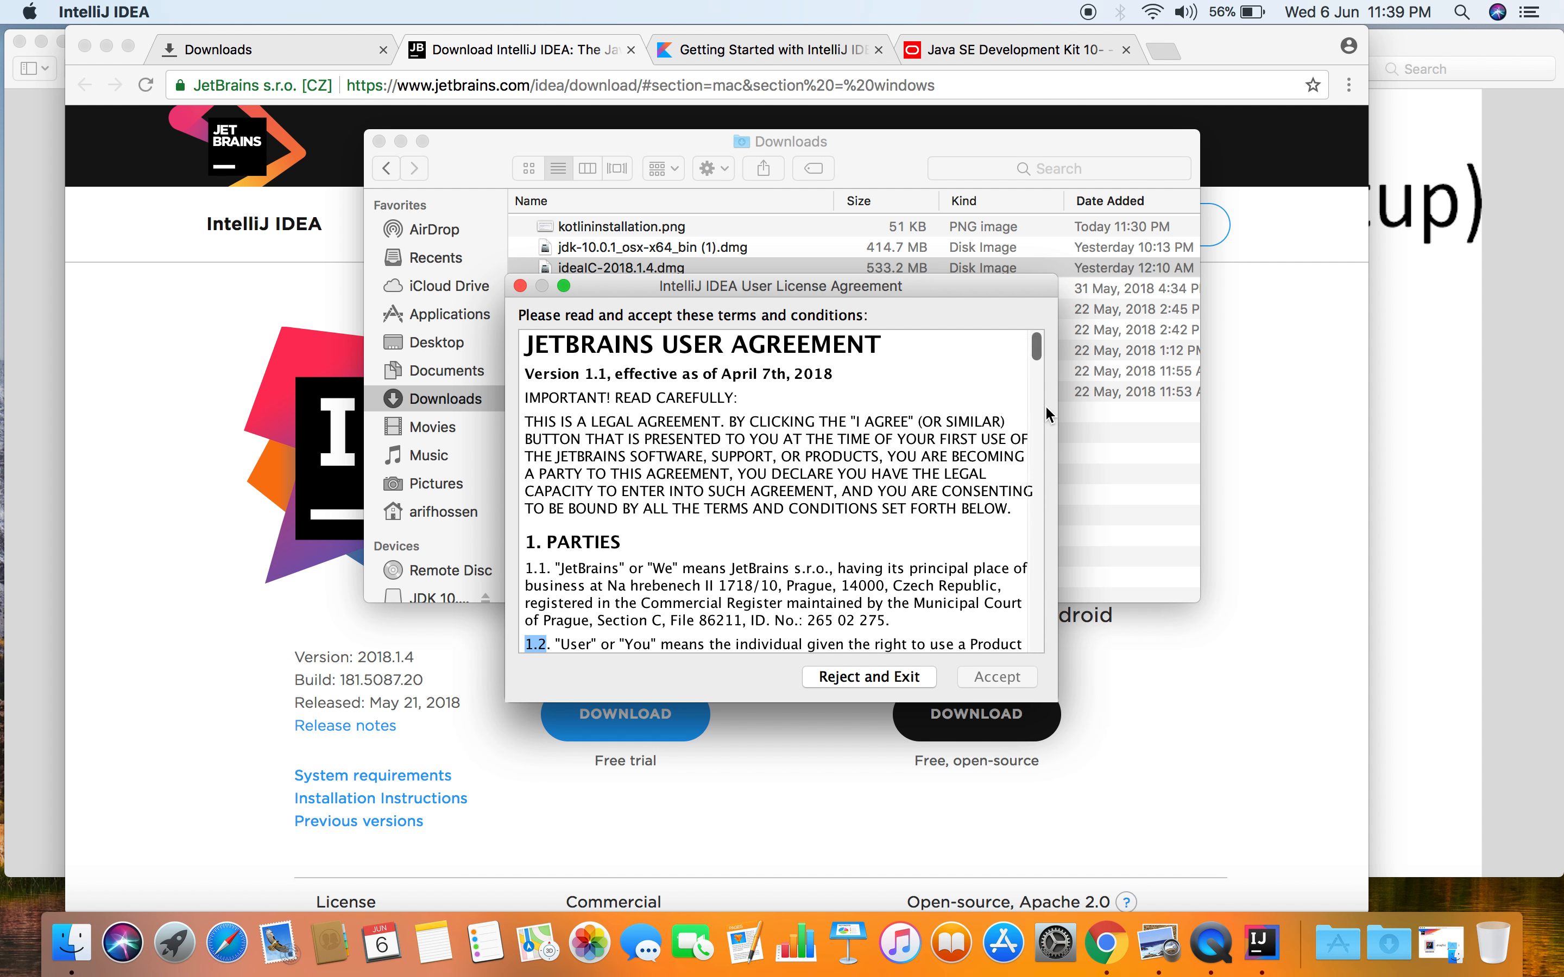
{"action": "left_click_drag", "start_coordinate": [1038, 354], "coordinate": [1061, 666]}
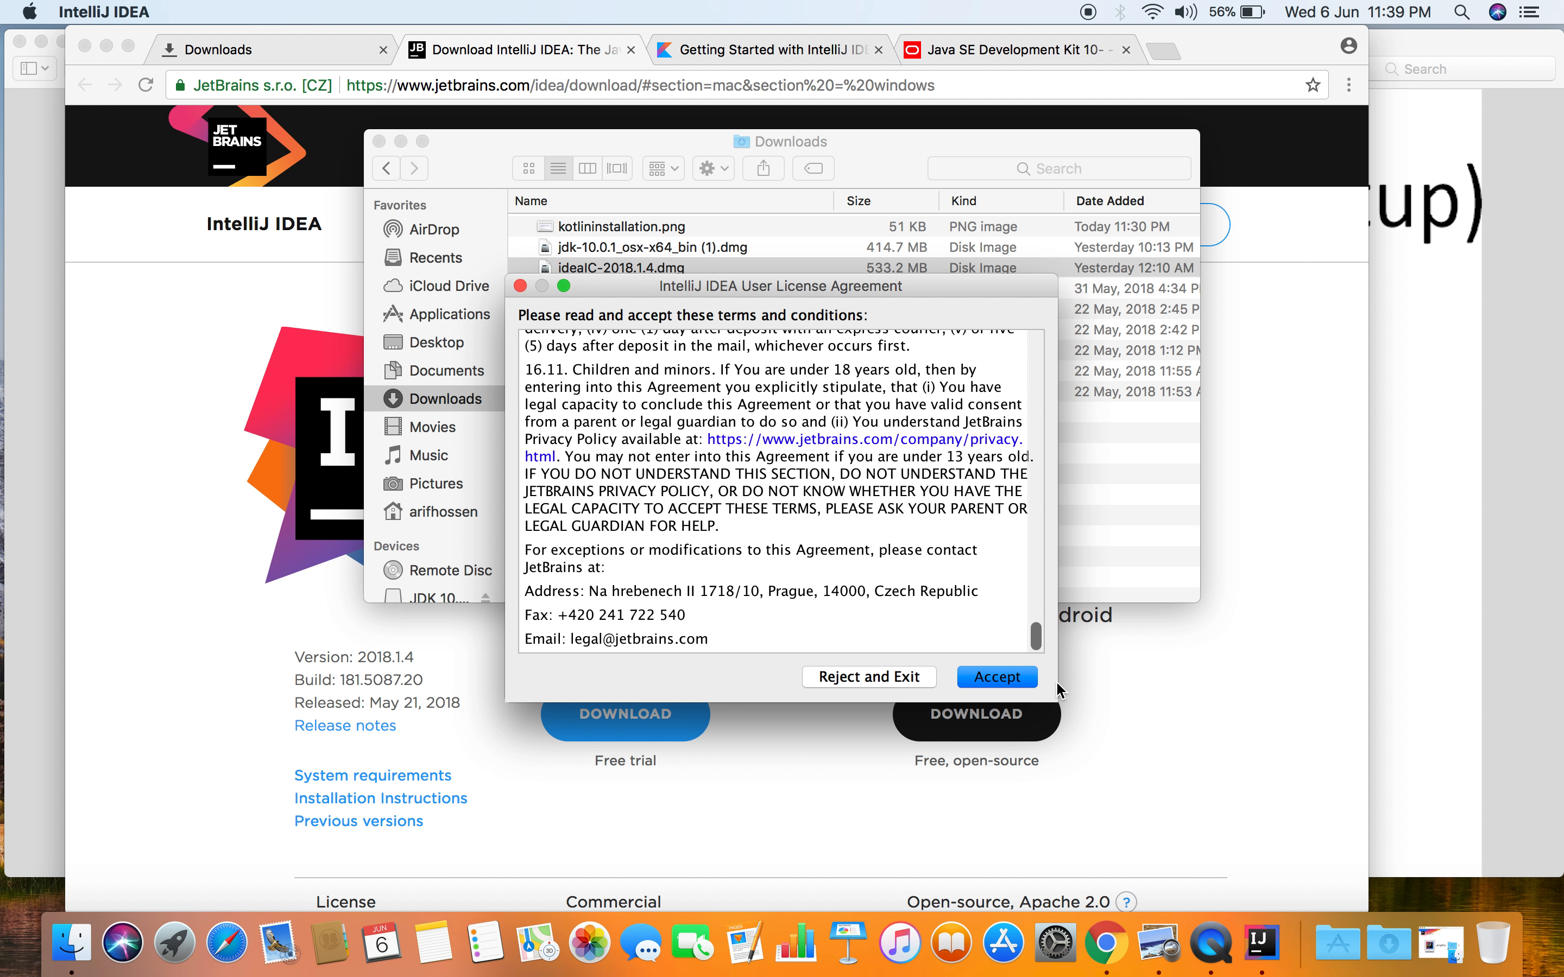
{"action": "left_click", "coordinate": [996, 678]}
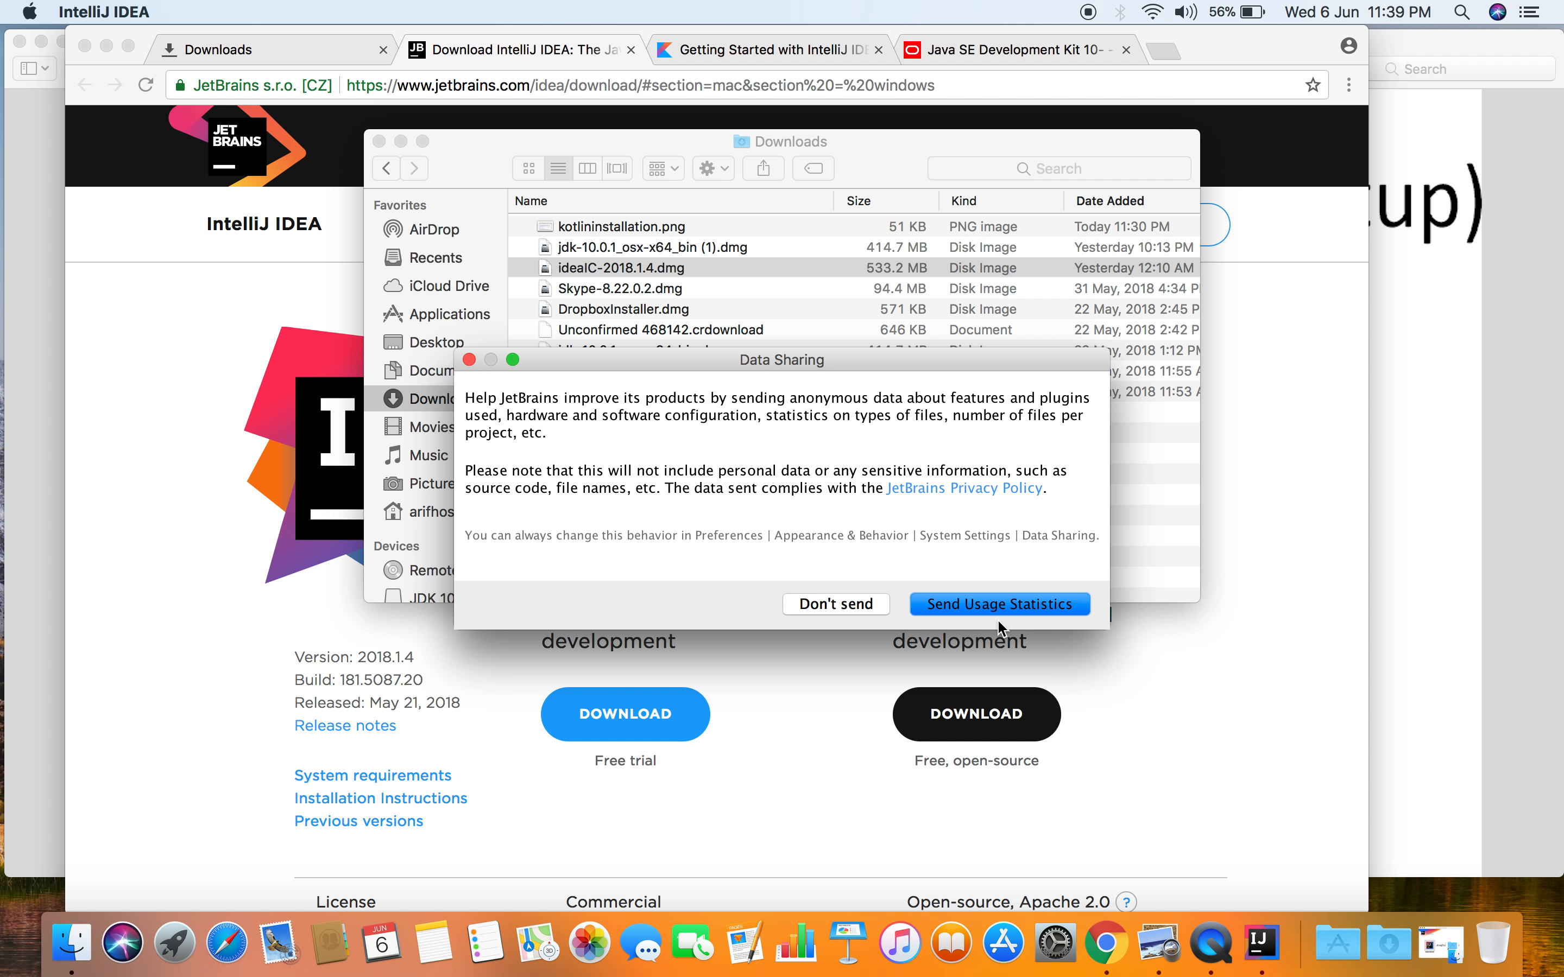
{"action": "left_click", "coordinate": [834, 602]}
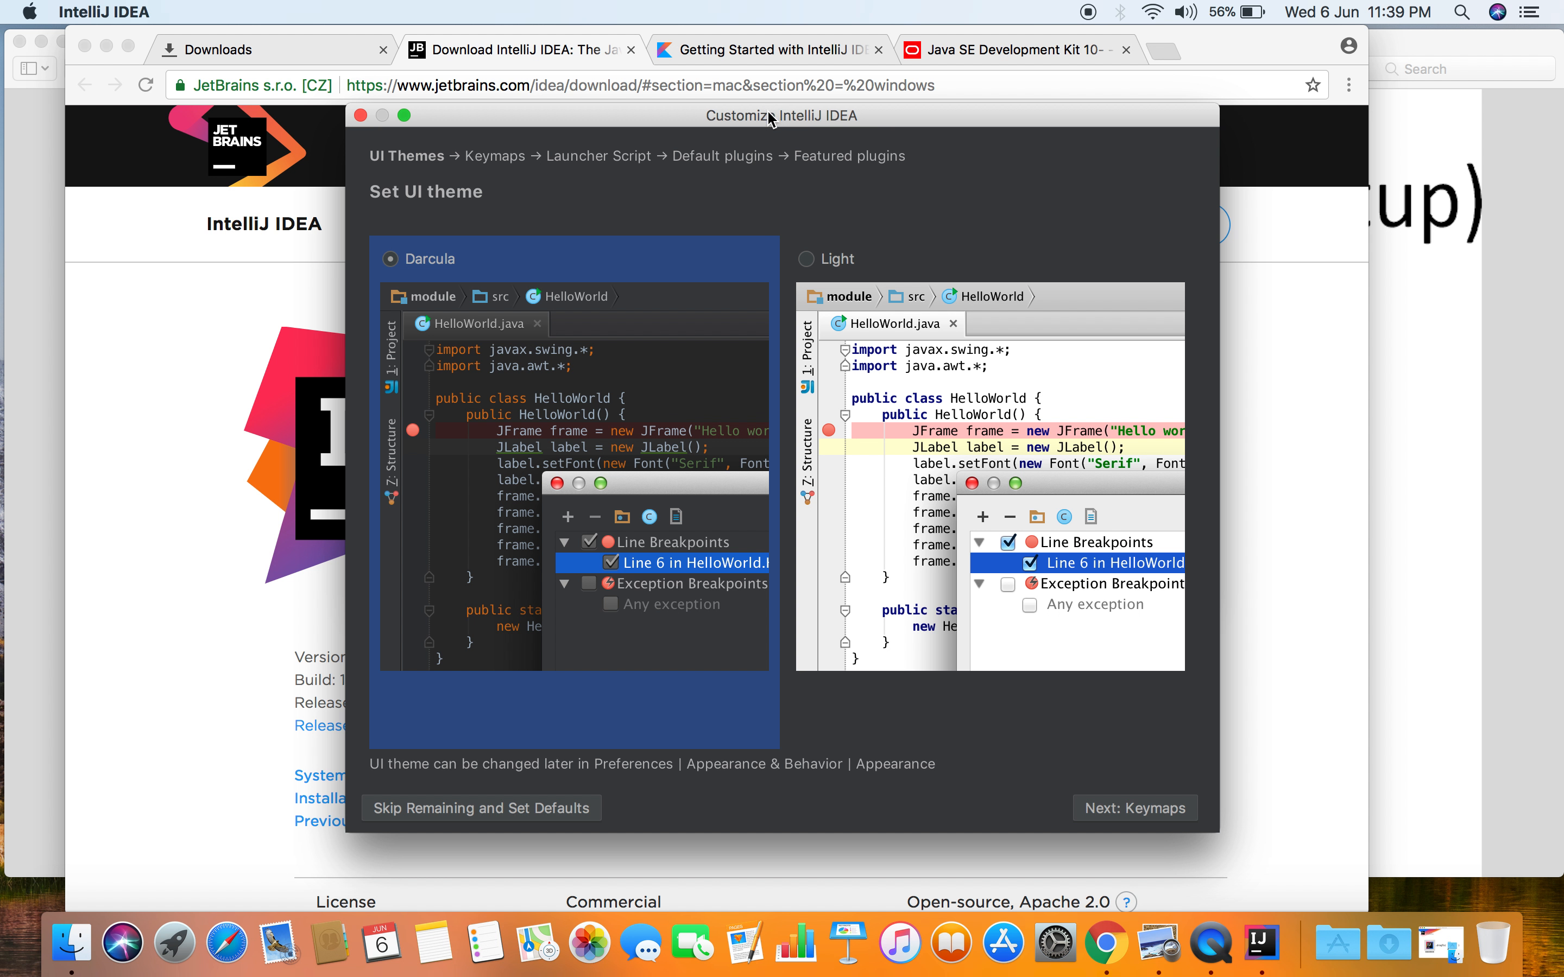
- Keep the Darcula theme, skip the remaining customization with defaults, and minimize the Downloads window
{"action": "left_click_drag", "start_coordinate": [771, 120], "coordinate": [760, 119]}
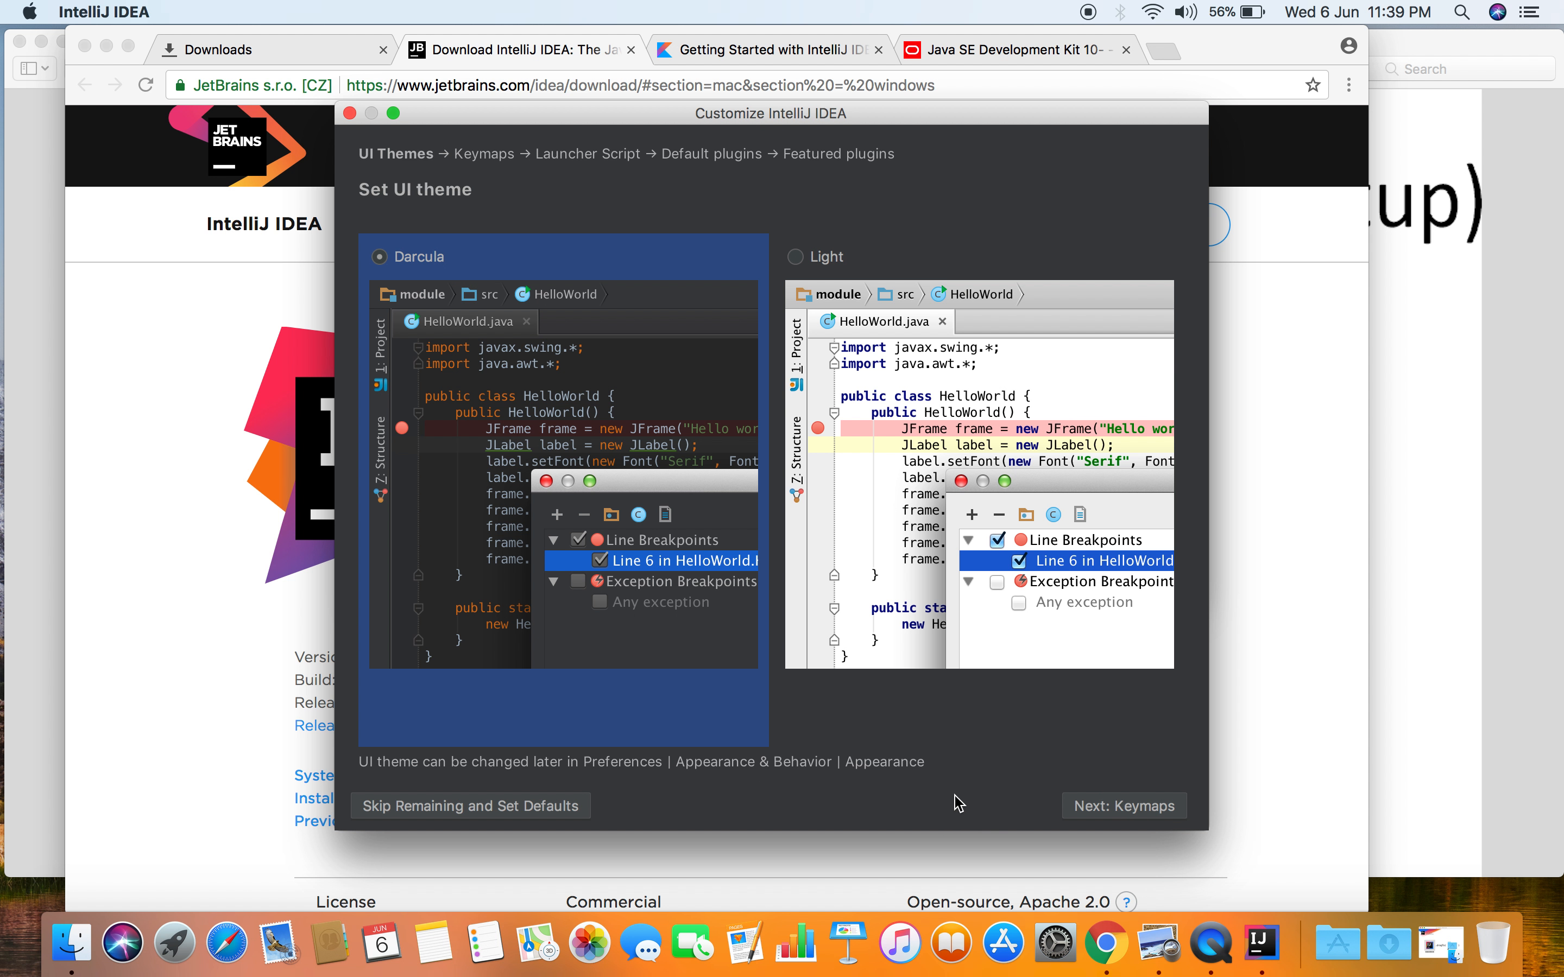
{"action": "left_click", "coordinate": [521, 808]}
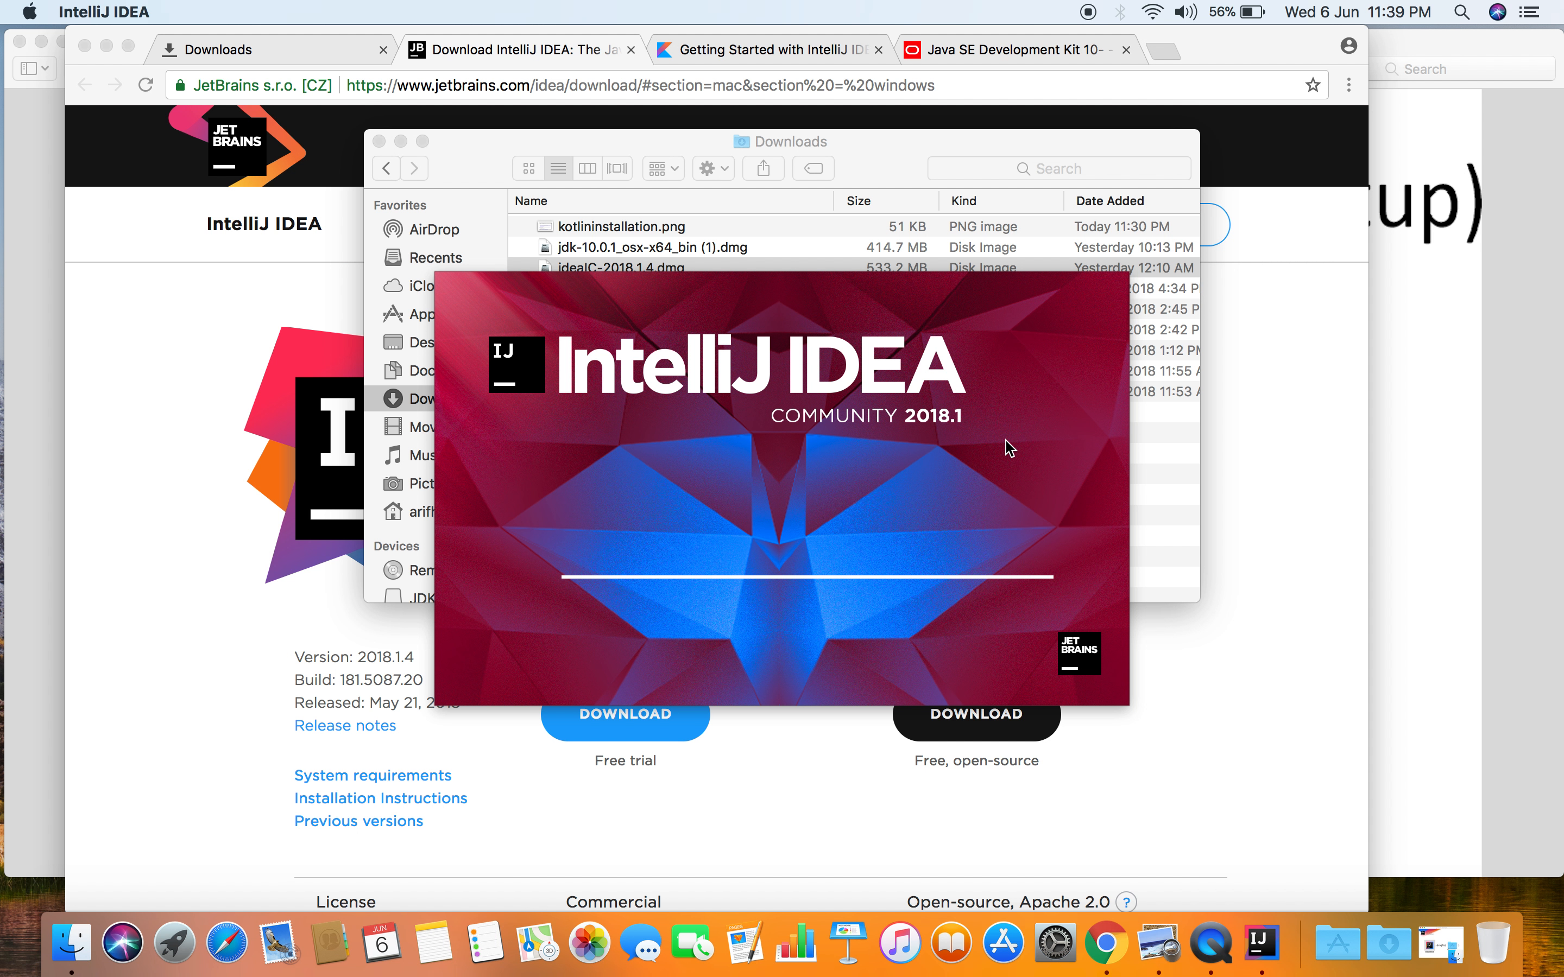
{"action": "left_click", "coordinate": [401, 141]}
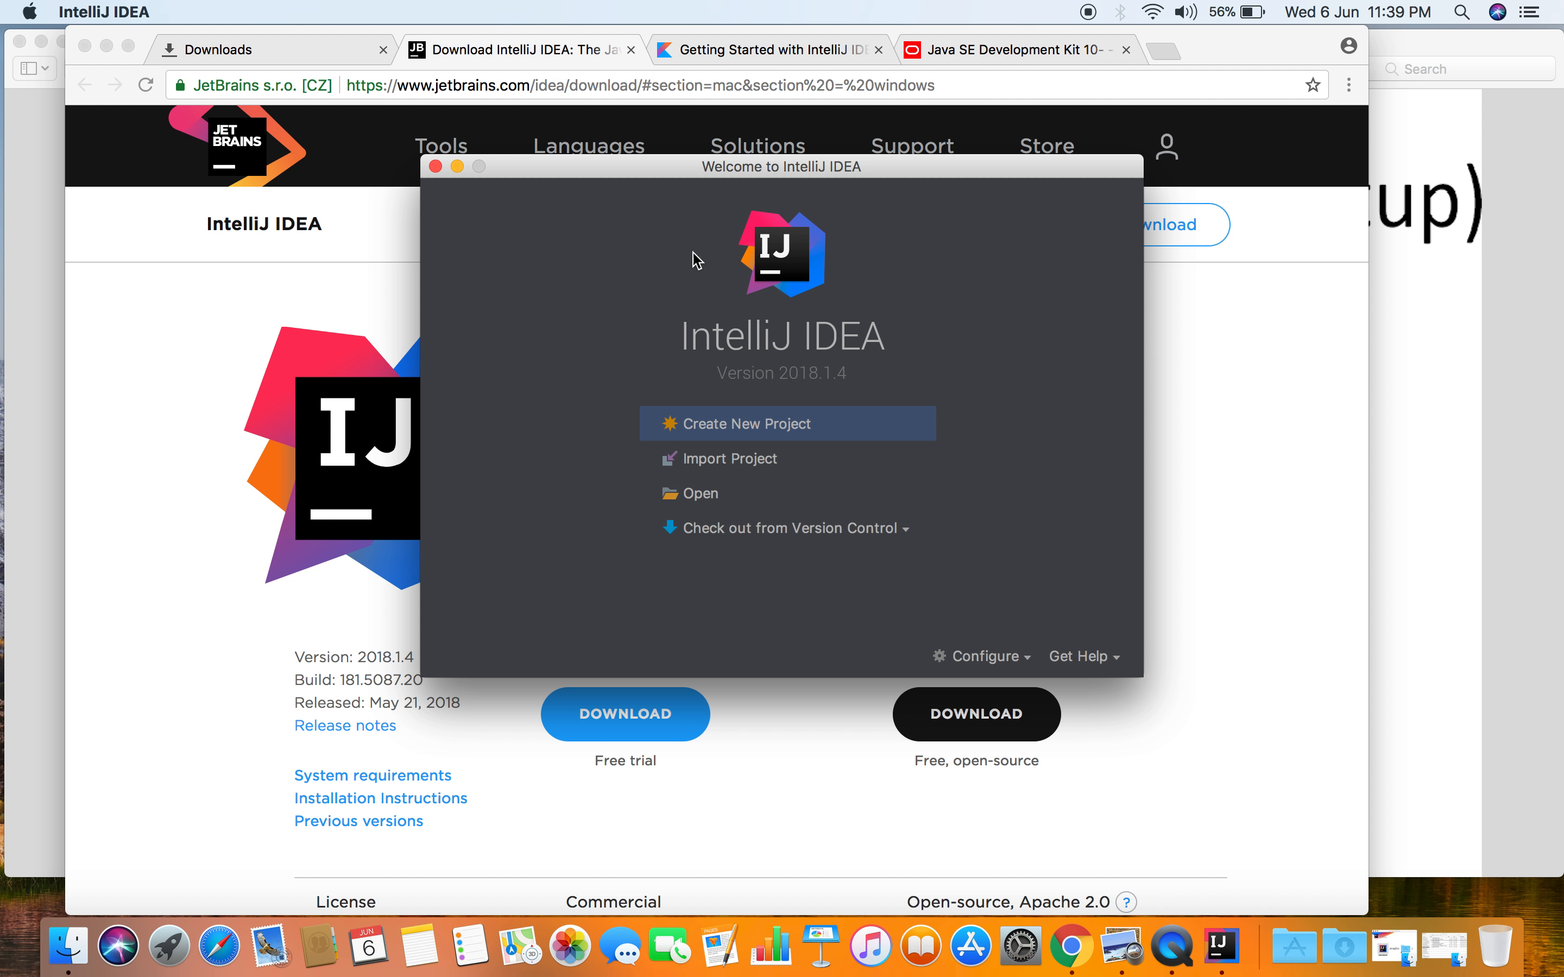
- Start a new Java project and add the Kotlin/JVM framework to it
{"action": "left_click", "coordinate": [745, 437]}
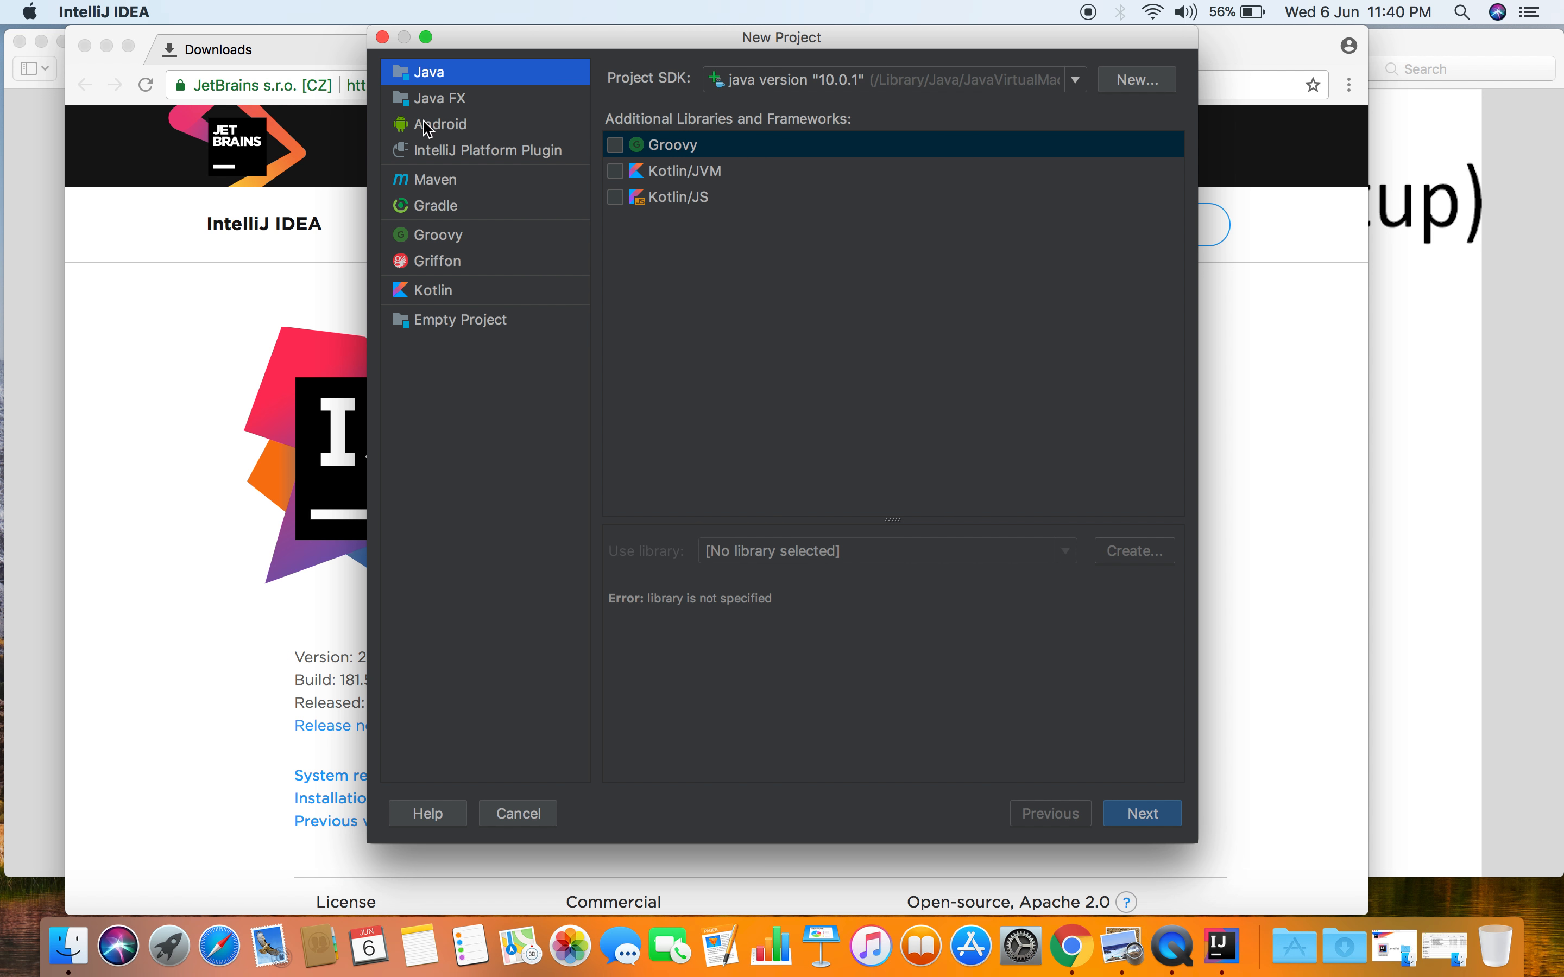
{"action": "left_click", "coordinate": [450, 103]}
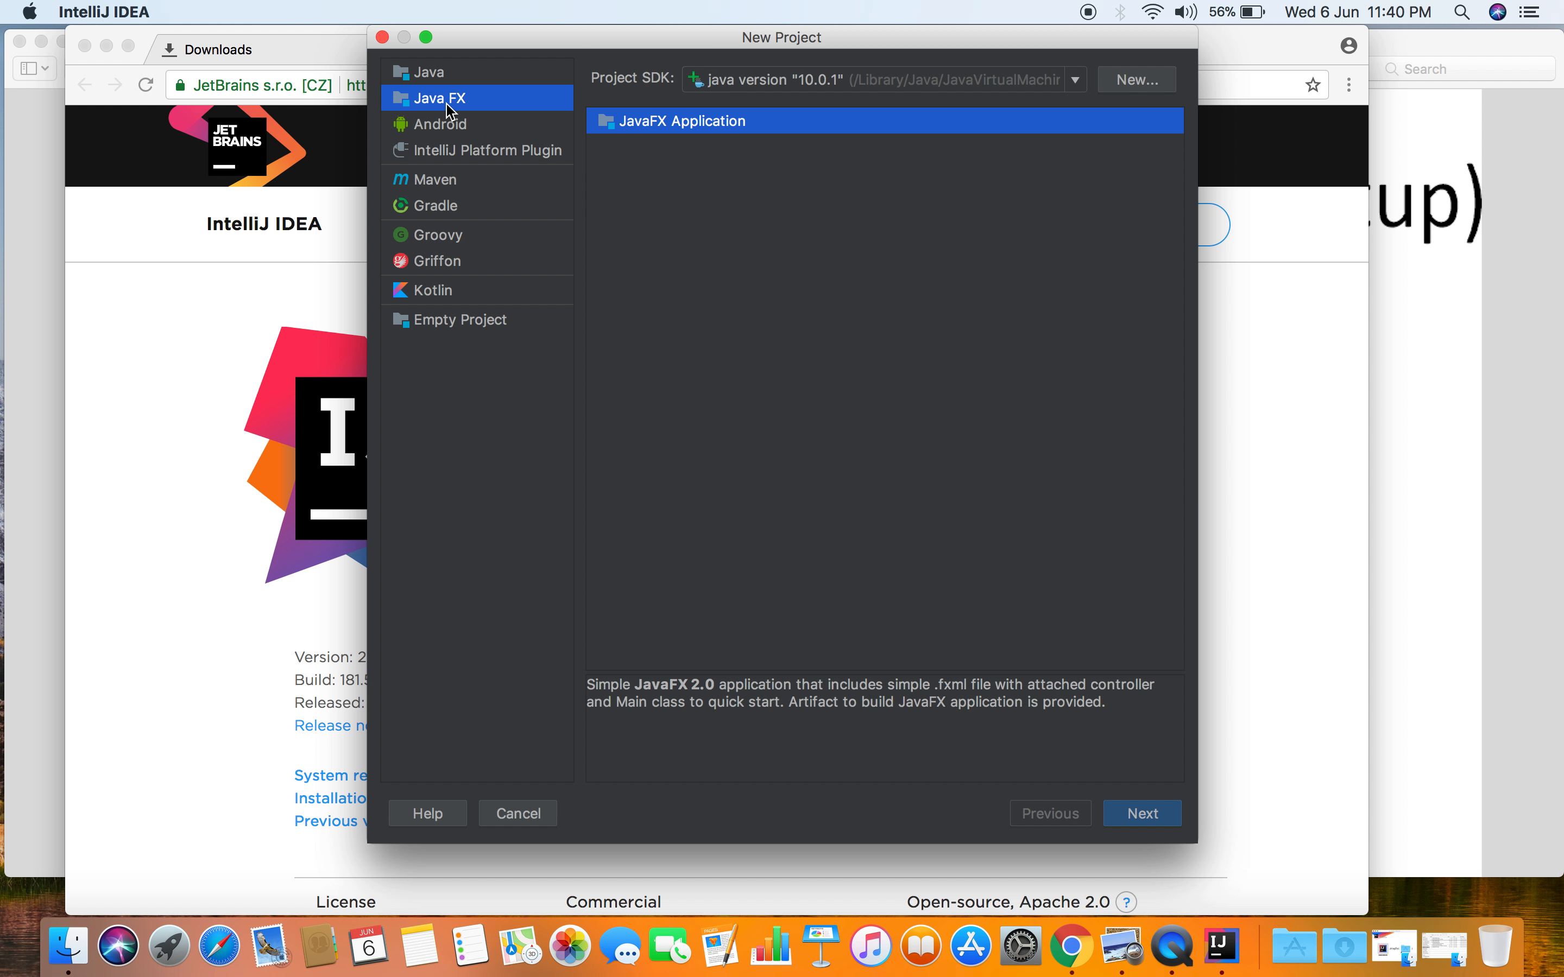
{"action": "left_click", "coordinate": [443, 76]}
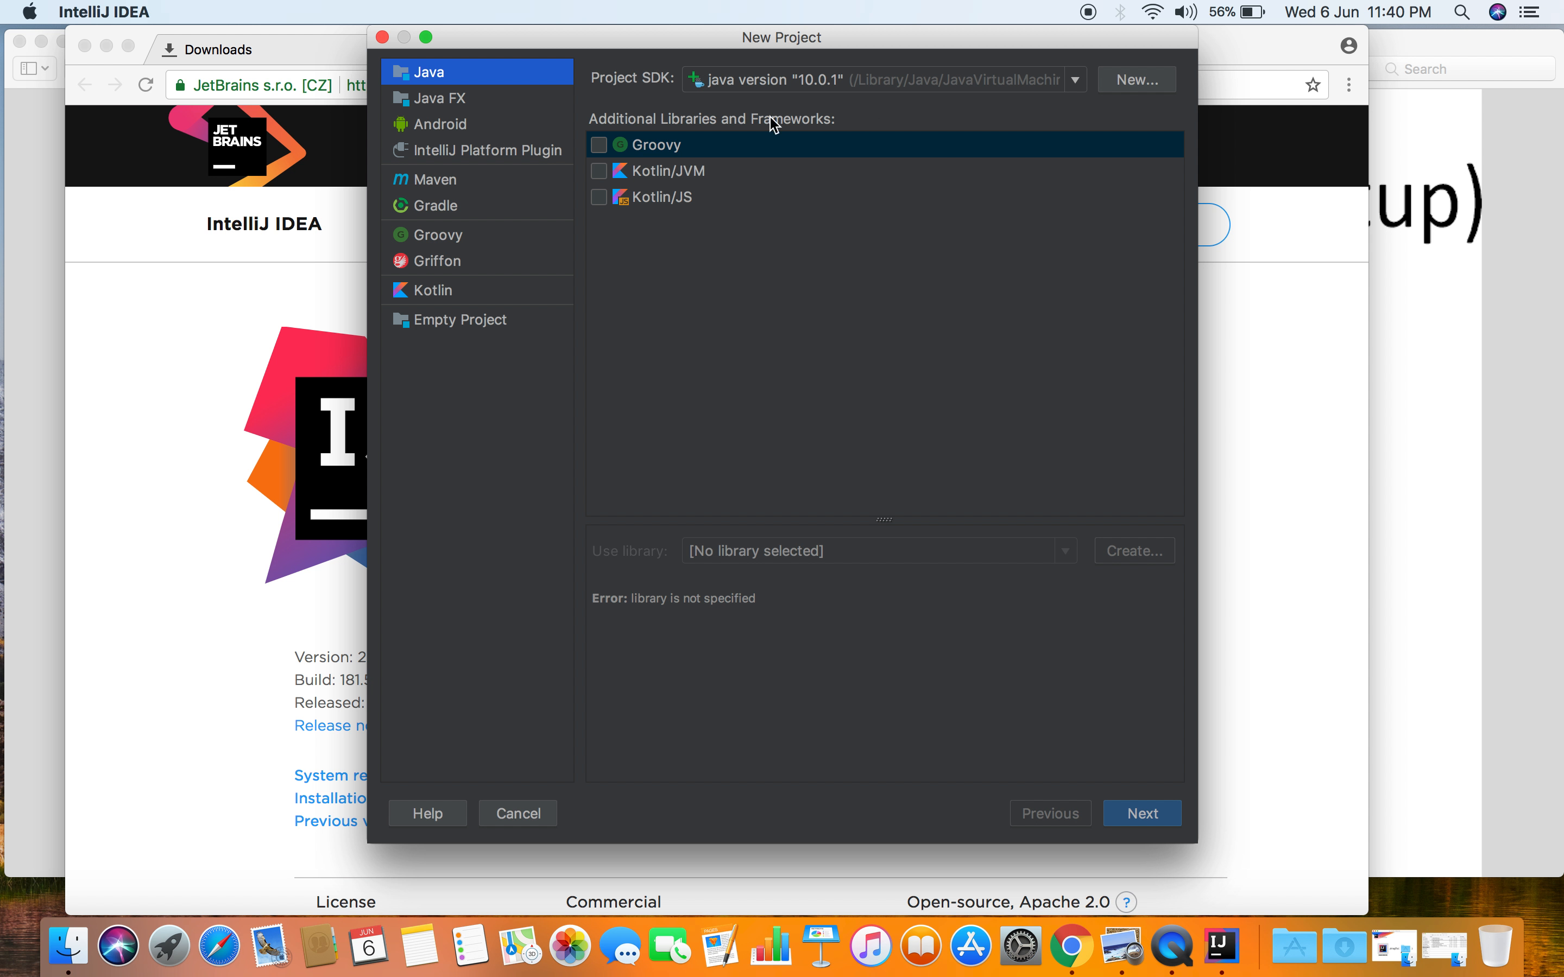
{"action": "left_click", "coordinate": [599, 171]}
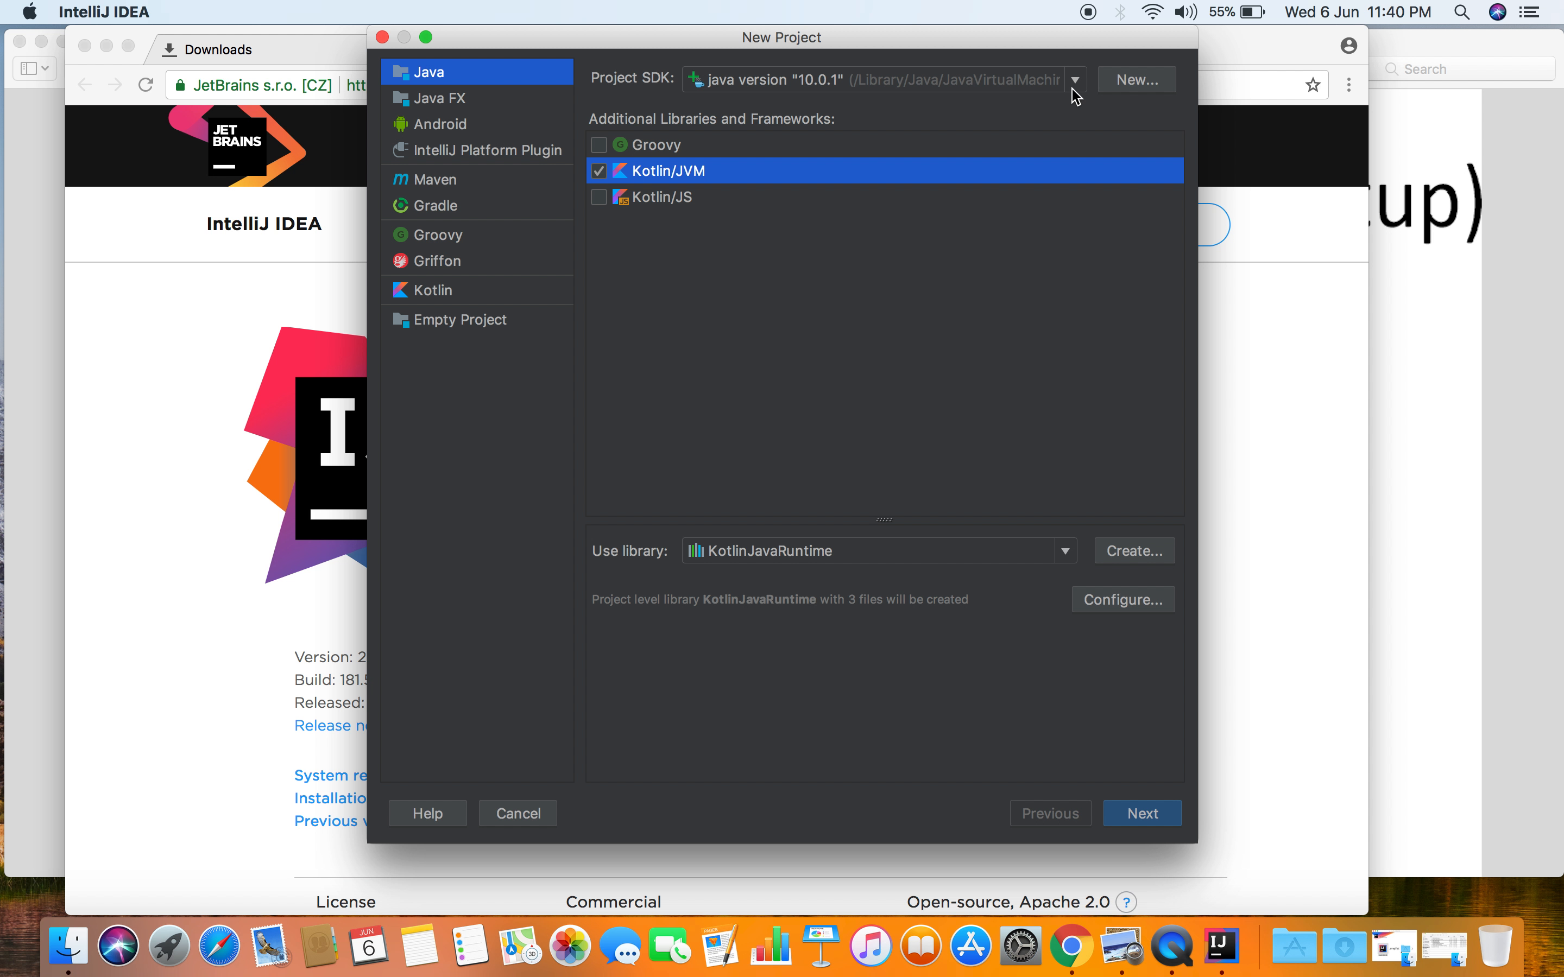
- Set the project SDK to the installed JDK 10.0.1 Home folder and continue to the project naming page
{"action": "left_click", "coordinate": [1122, 92]}
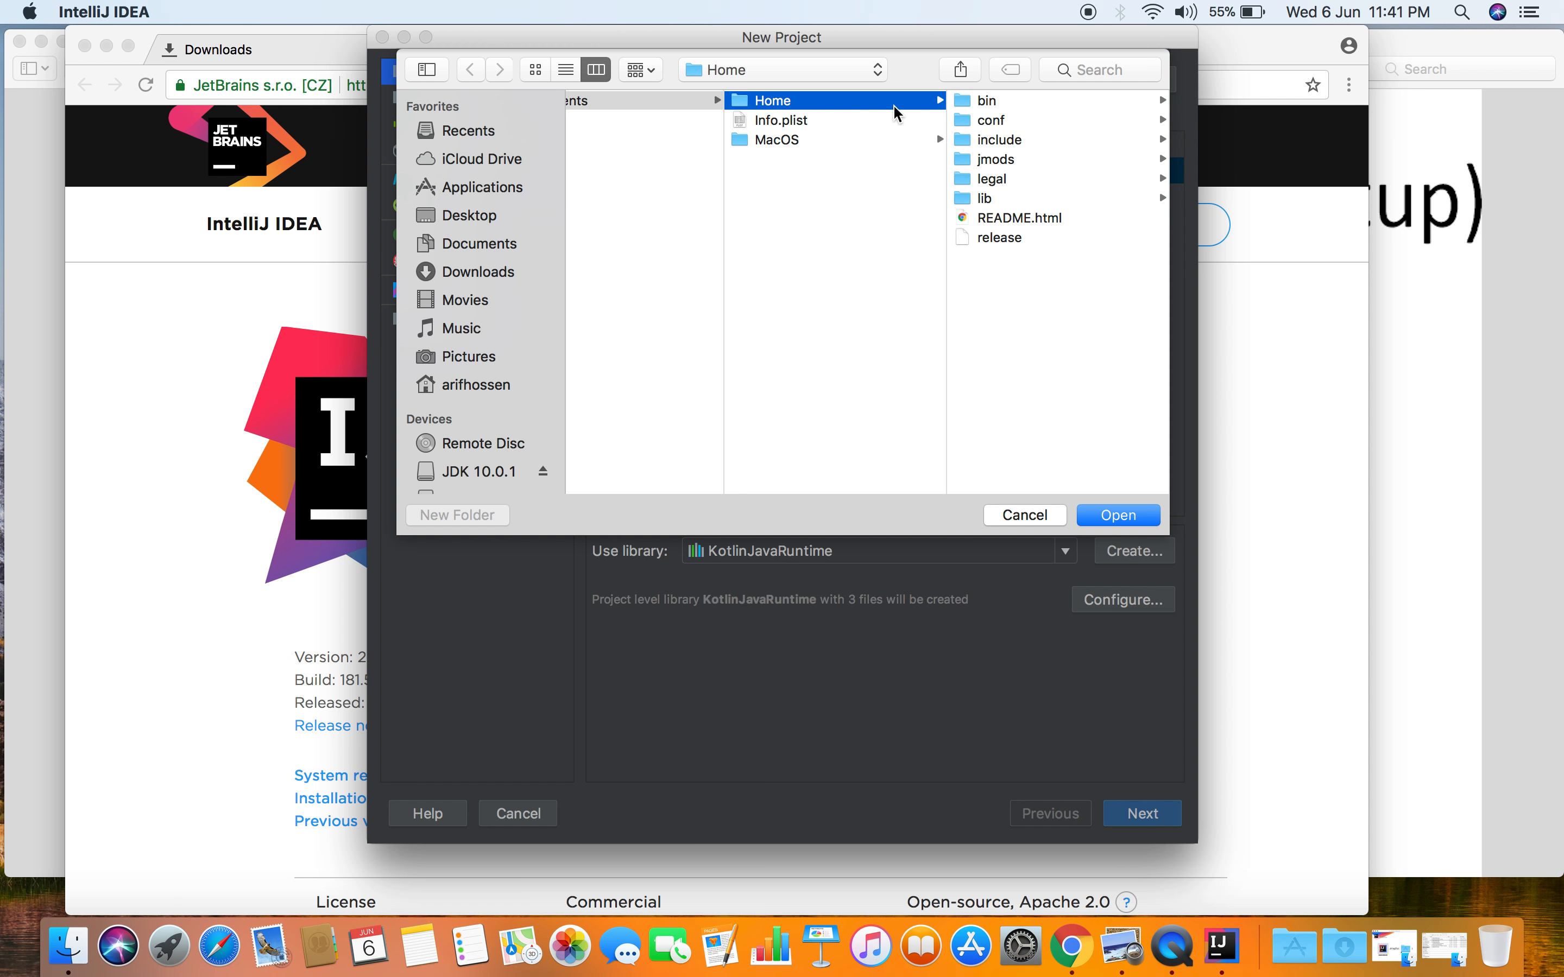
{"action": "left_click", "coordinate": [1118, 516]}
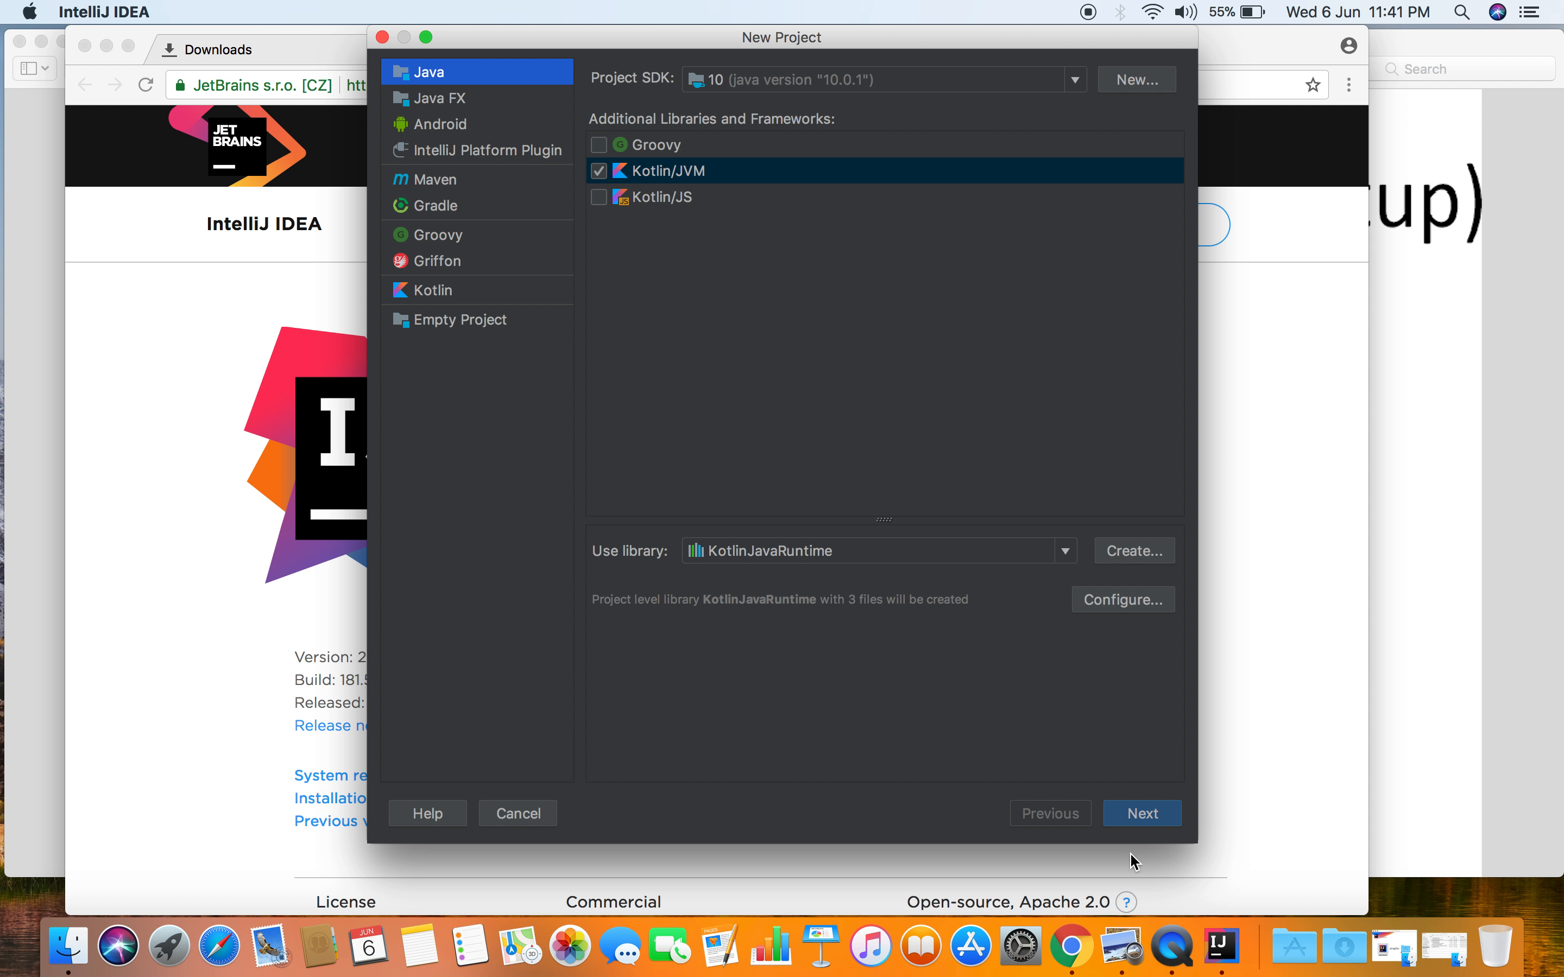
{"action": "left_click", "coordinate": [1146, 830]}
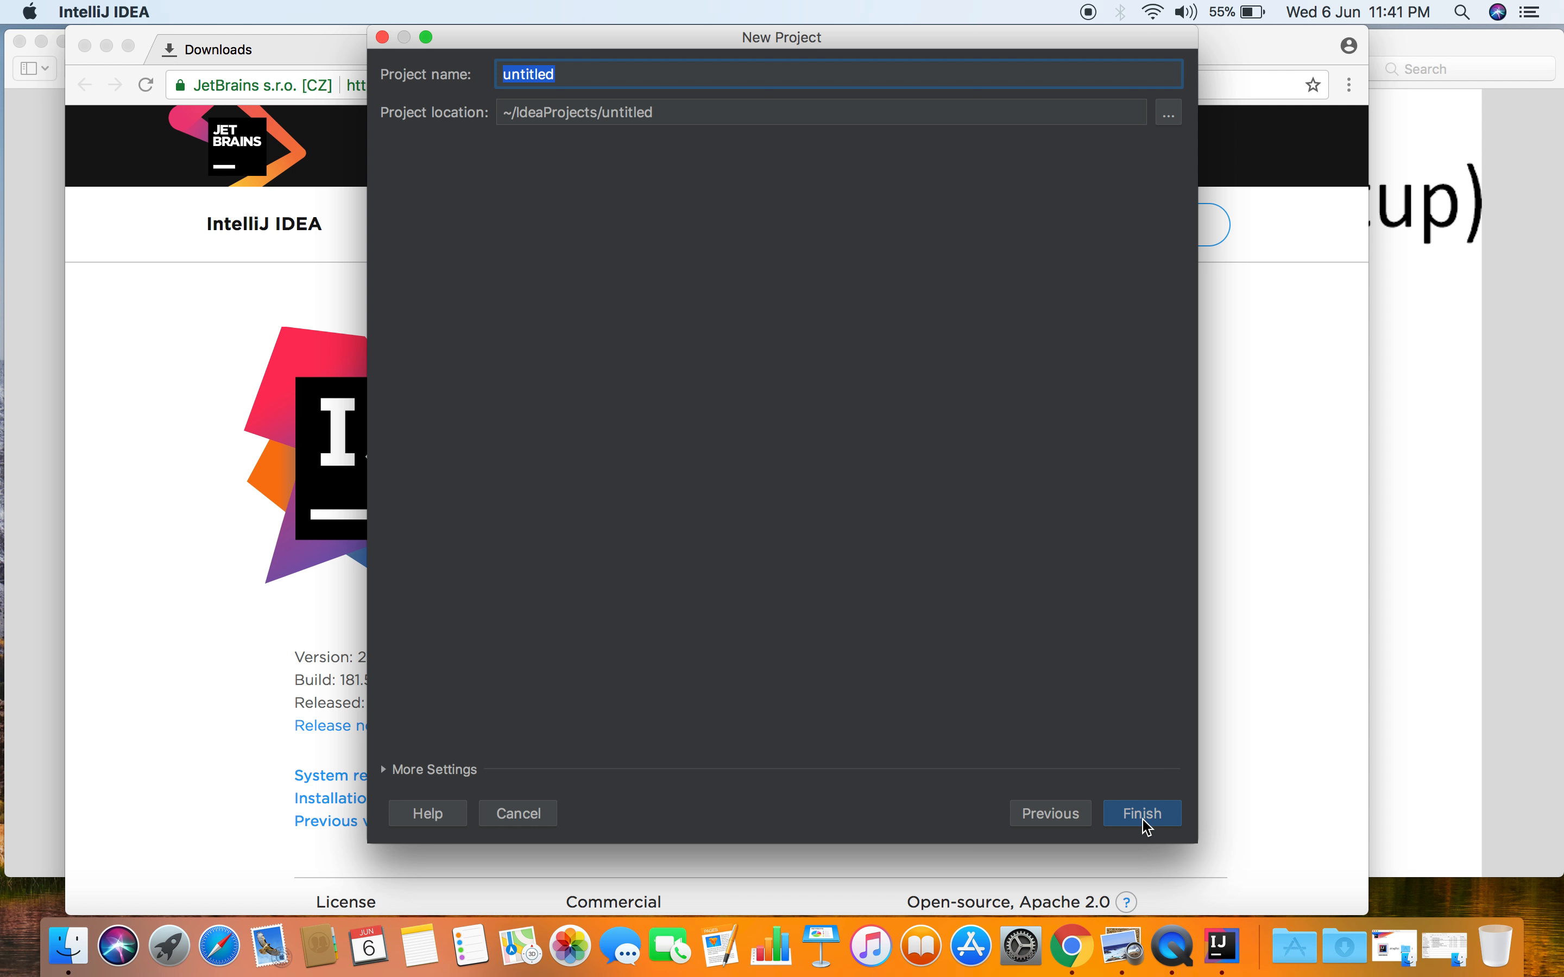
- Name the new project HelloKotlin
{"action": "type", "text": "HelloKotlin"}
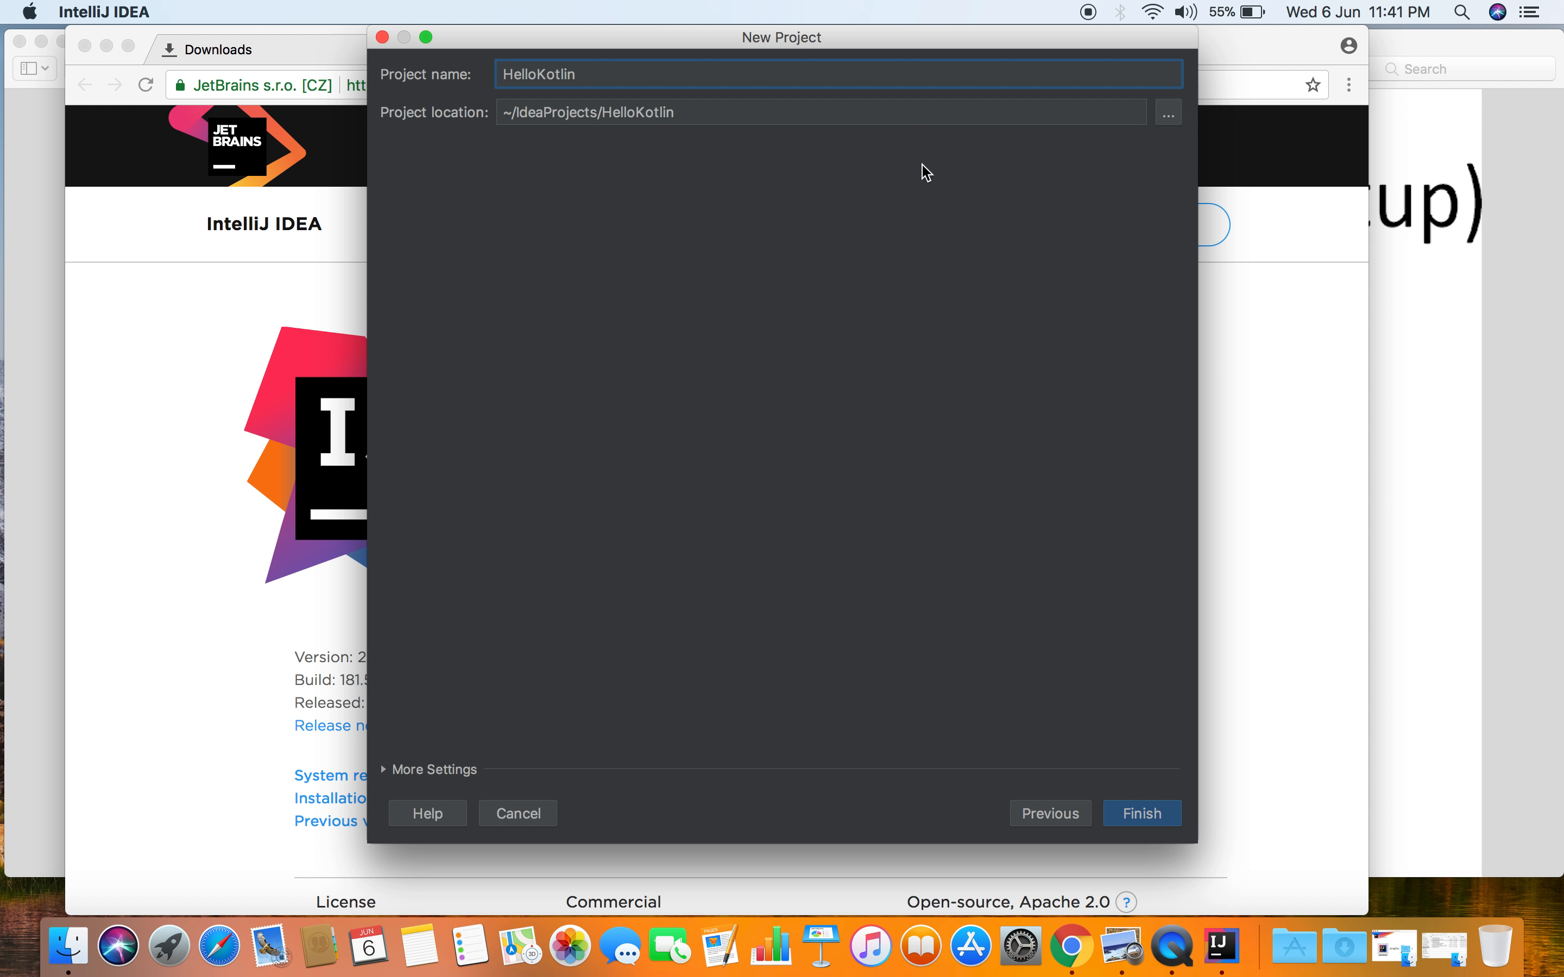
- Set the project location to the Desktop folder and finish creating the project
{"action": "left_click", "coordinate": [1170, 122]}
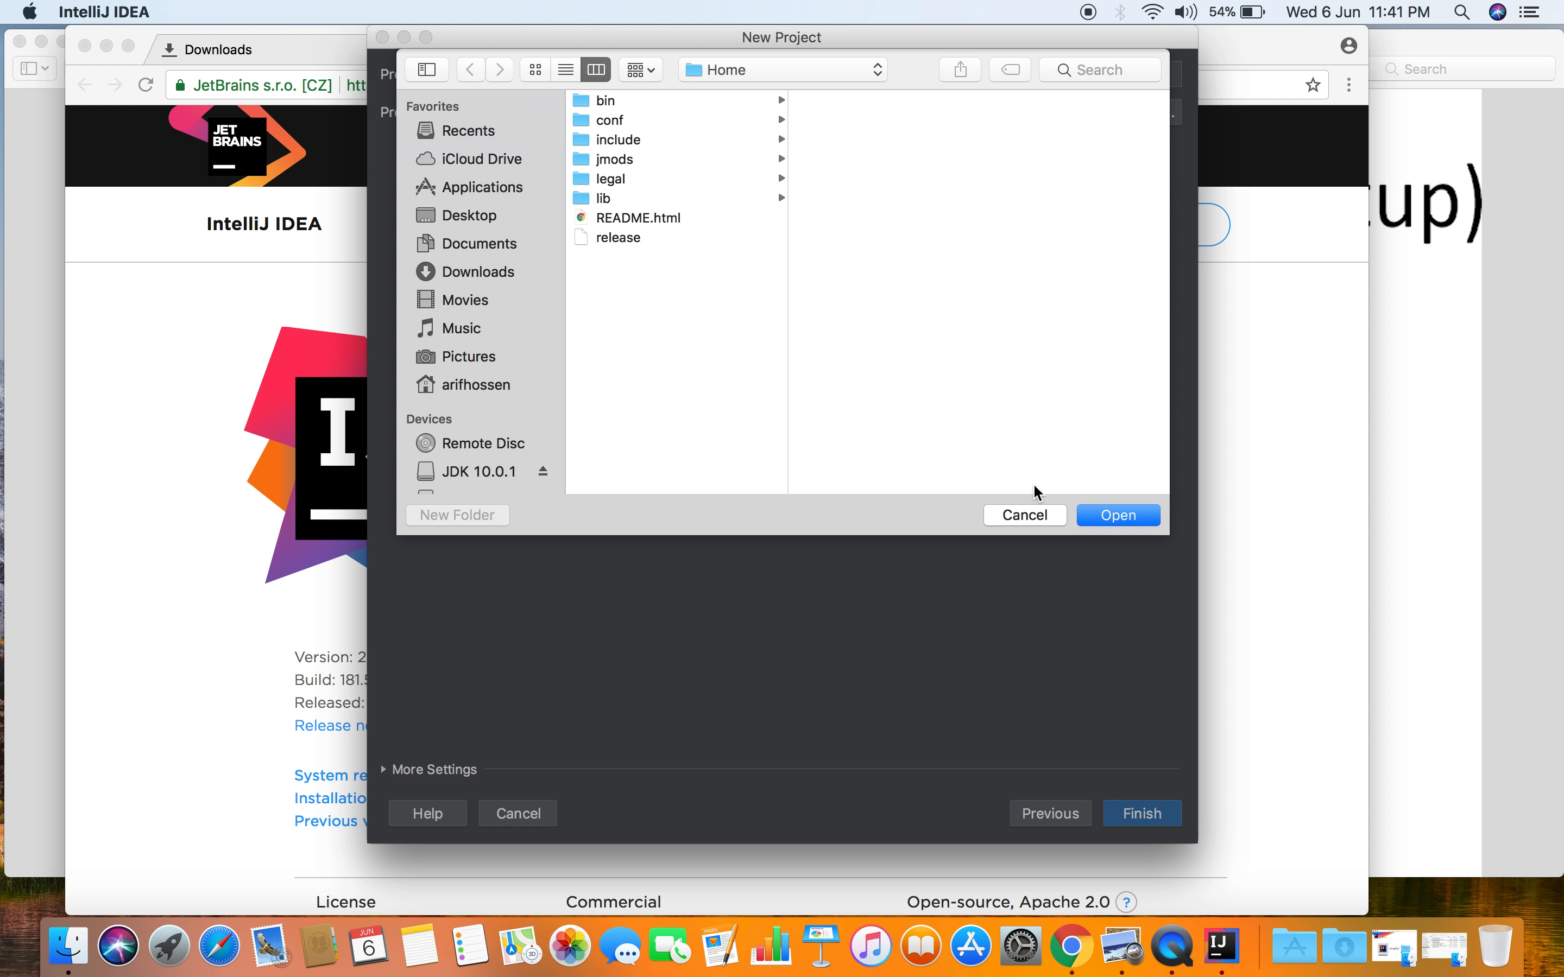
{"action": "left_click", "coordinate": [1032, 515]}
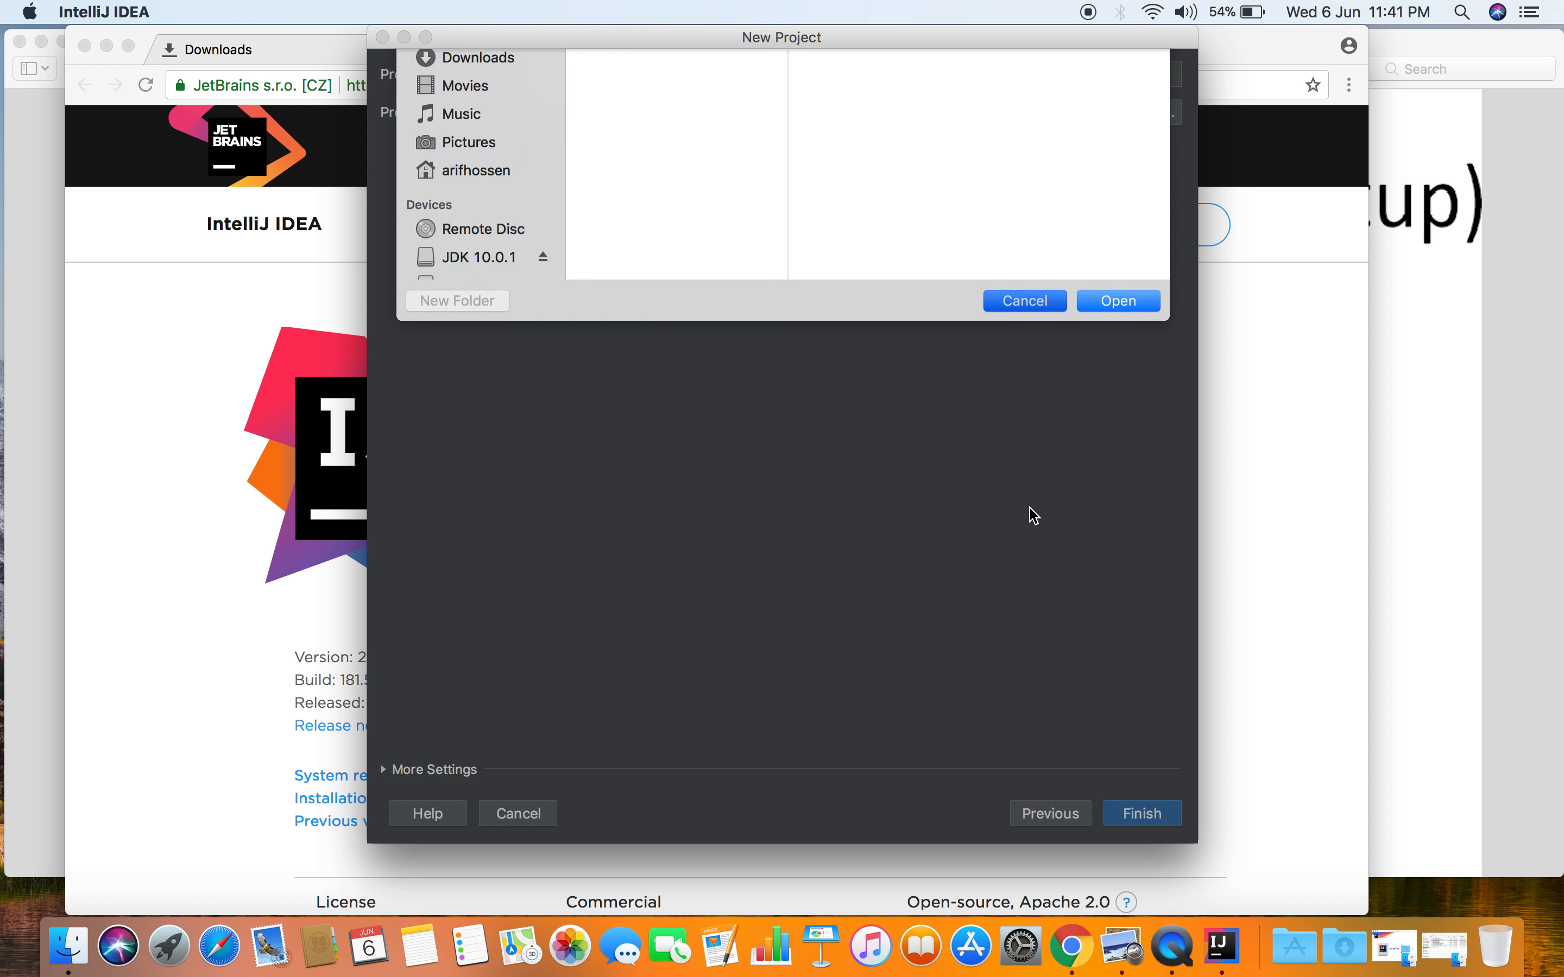
{"action": "left_click", "coordinate": [1170, 116]}
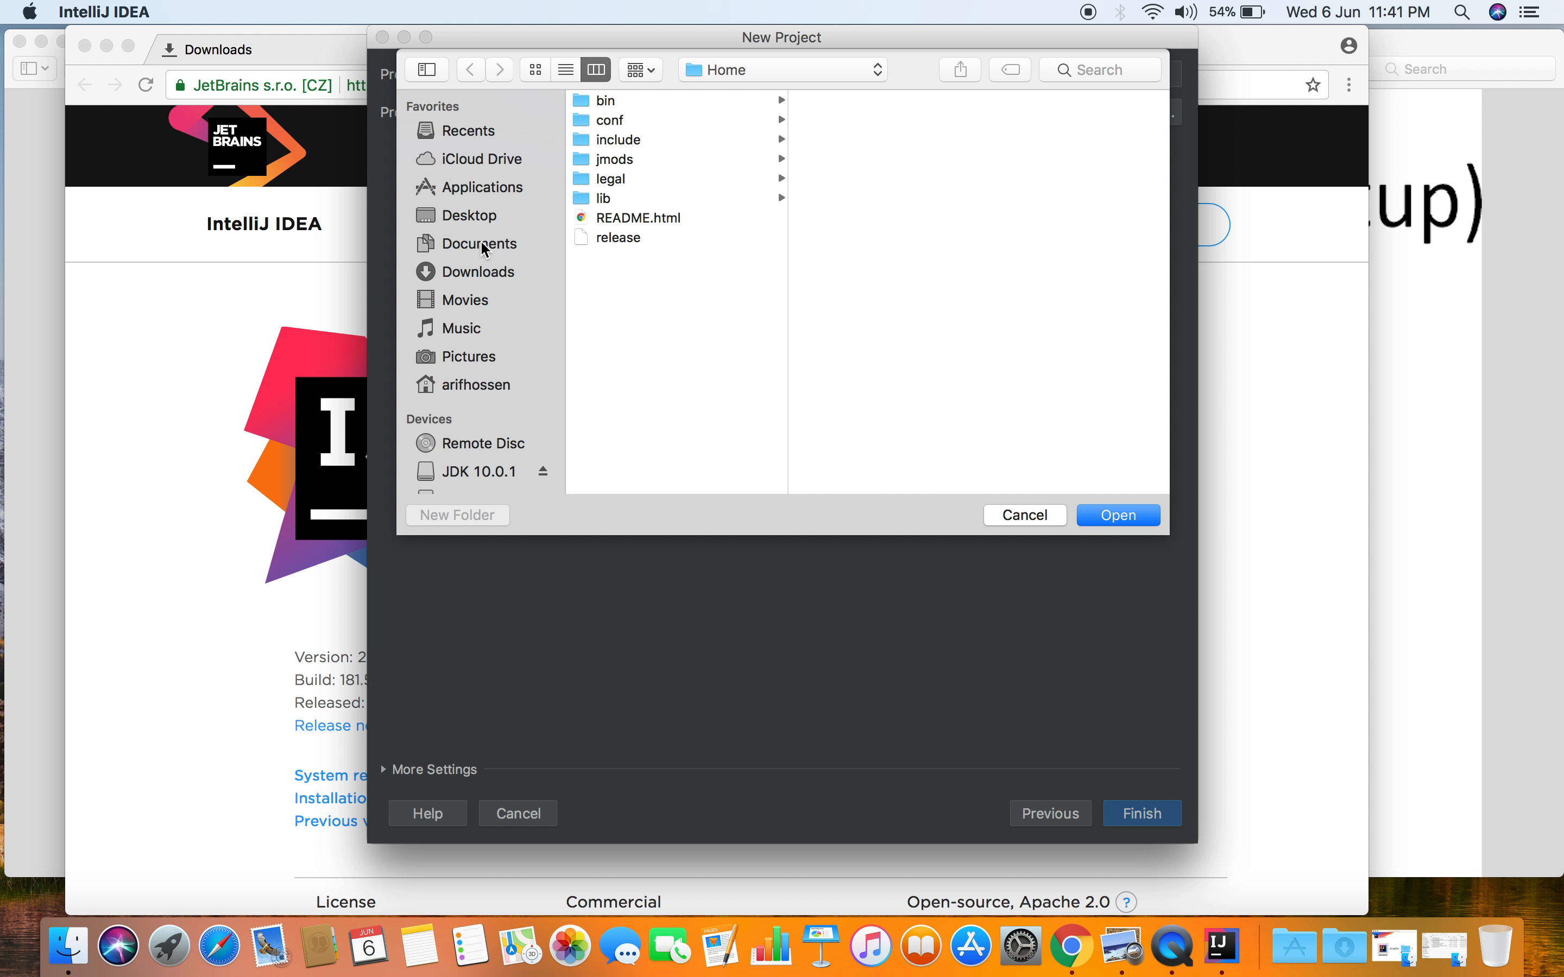
{"action": "left_click", "coordinate": [491, 220]}
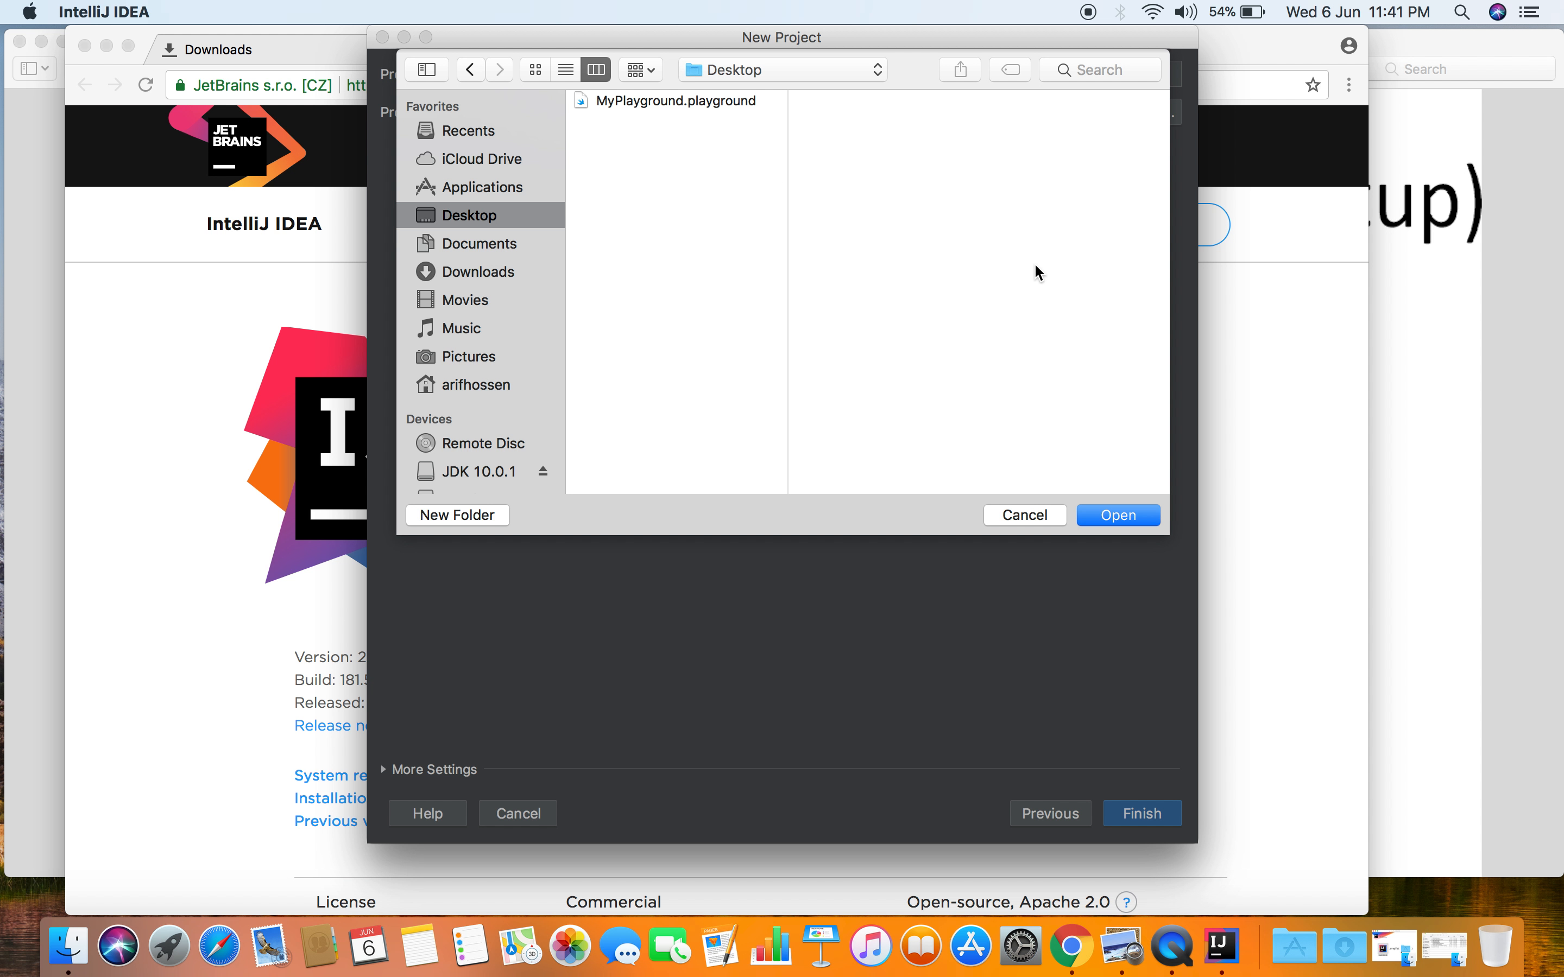
{"action": "left_click", "coordinate": [1138, 517]}
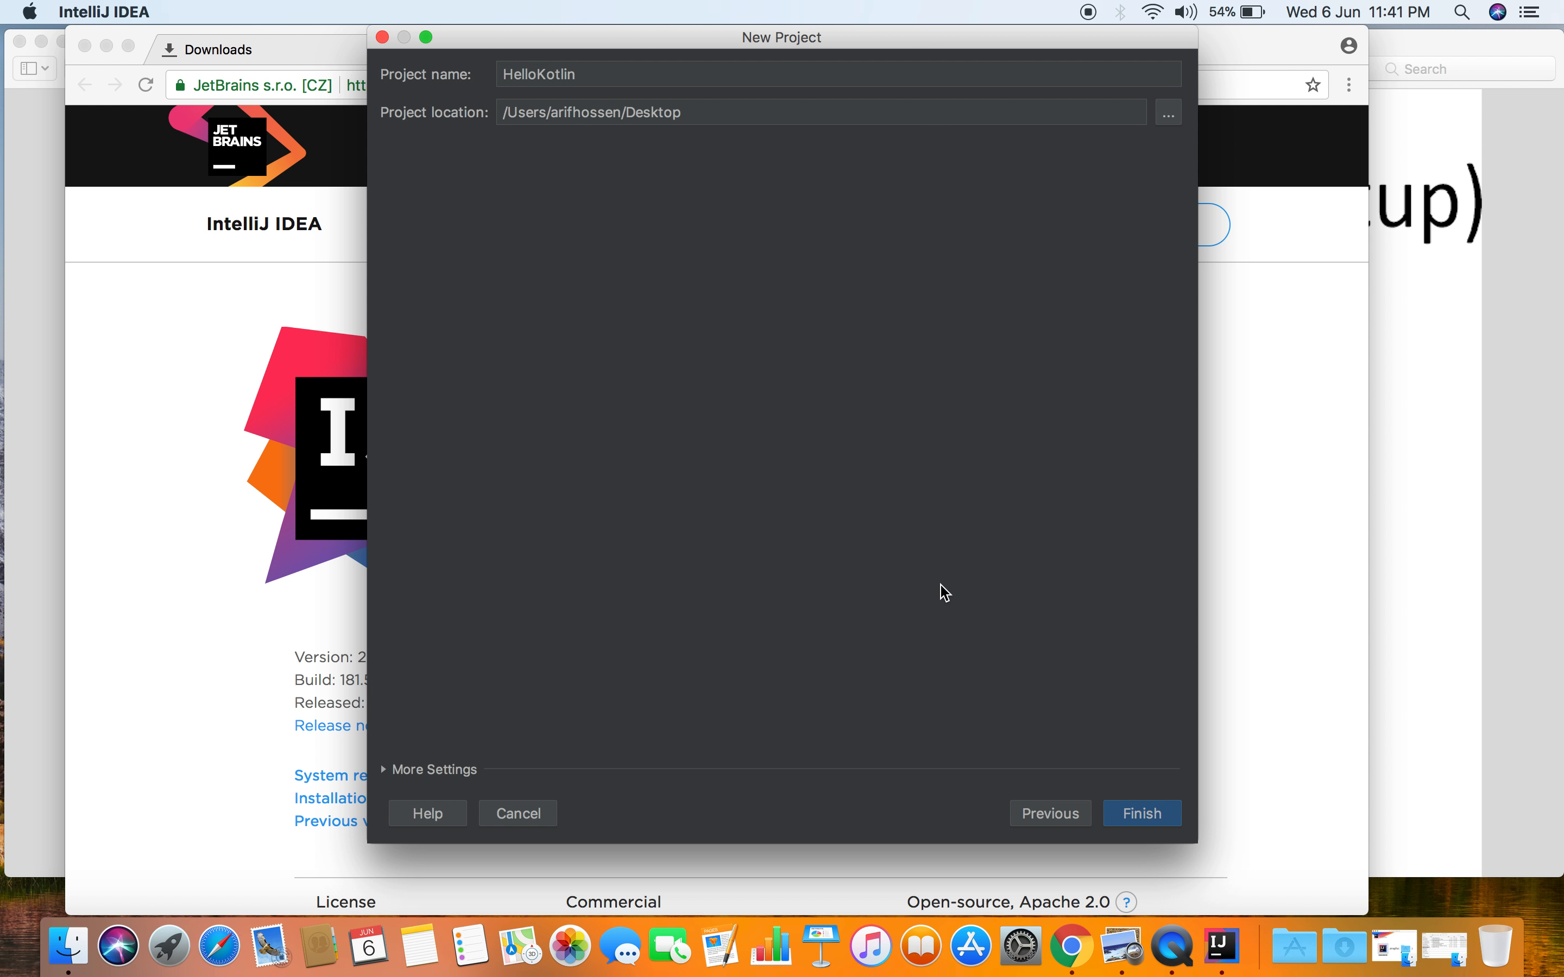
{"action": "left_click", "coordinate": [1144, 816]}
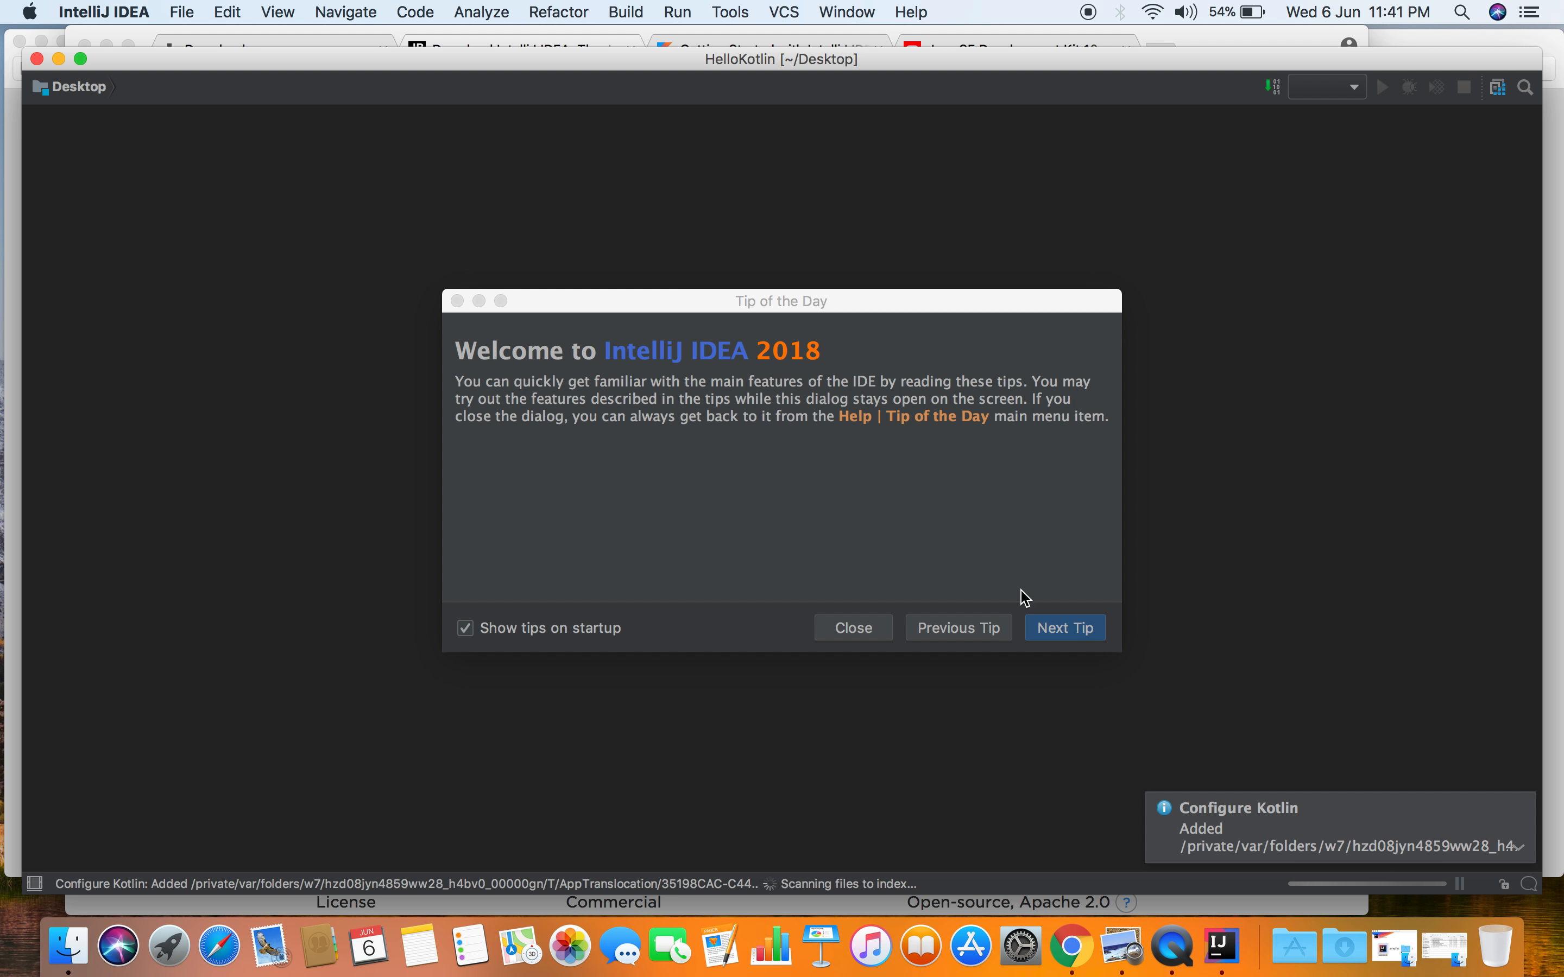
- View one more Tip of the Day, close the tips, and move the project window slightly
{"action": "left_click", "coordinate": [1087, 640]}
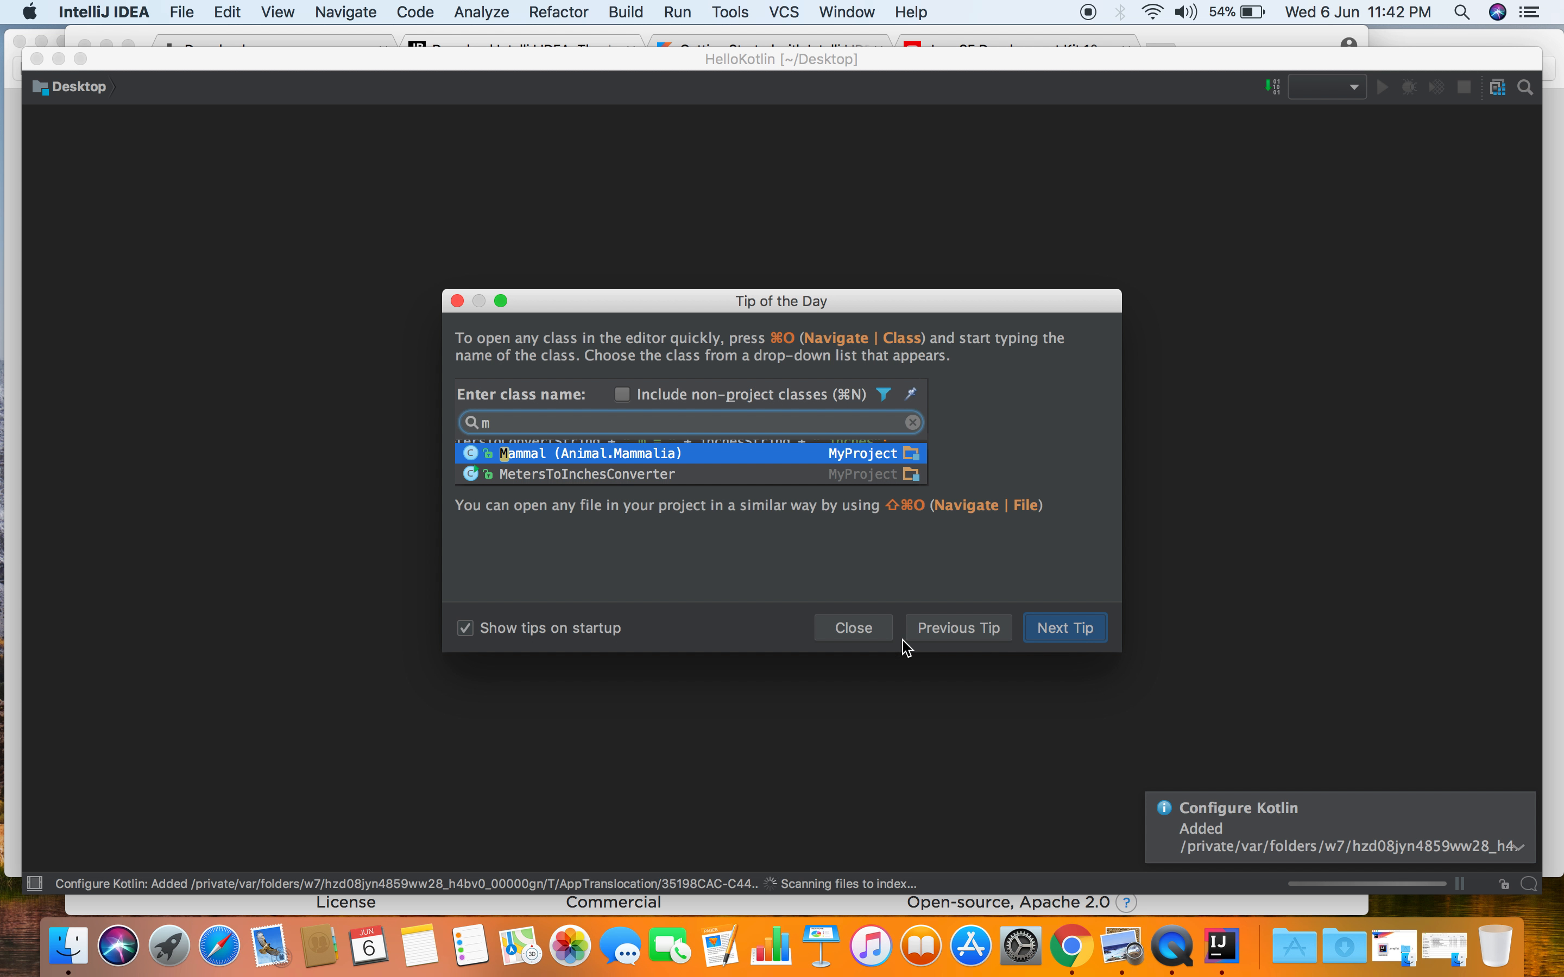
{"action": "left_click", "coordinate": [880, 637]}
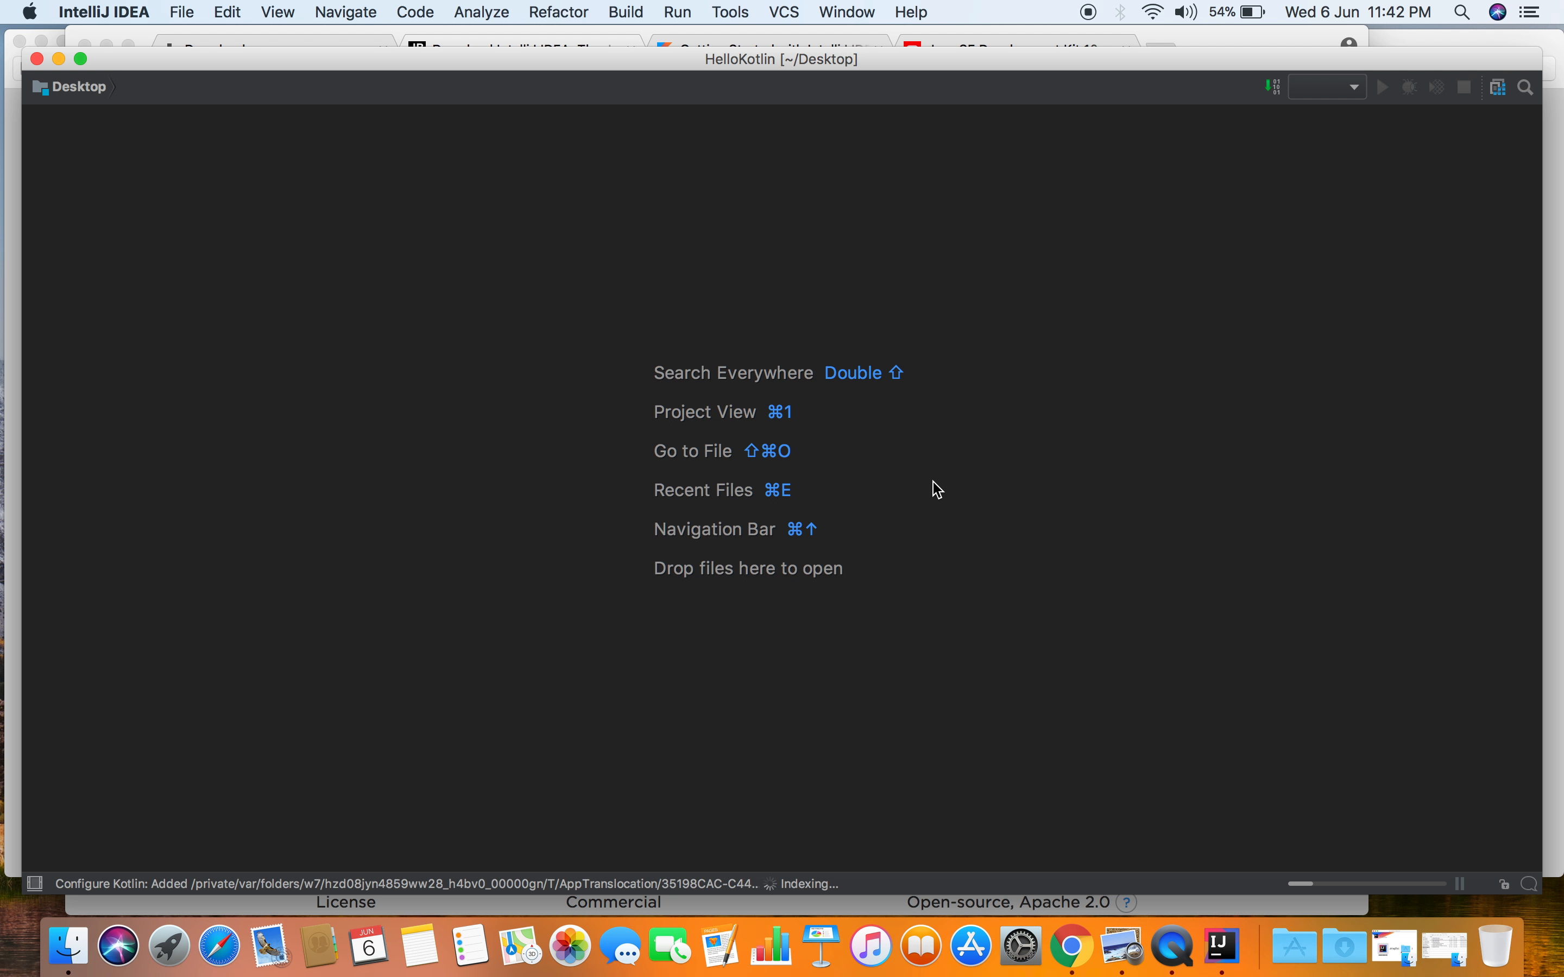
{"action": "left_click_drag", "start_coordinate": [880, 55], "coordinate": [880, 64]}
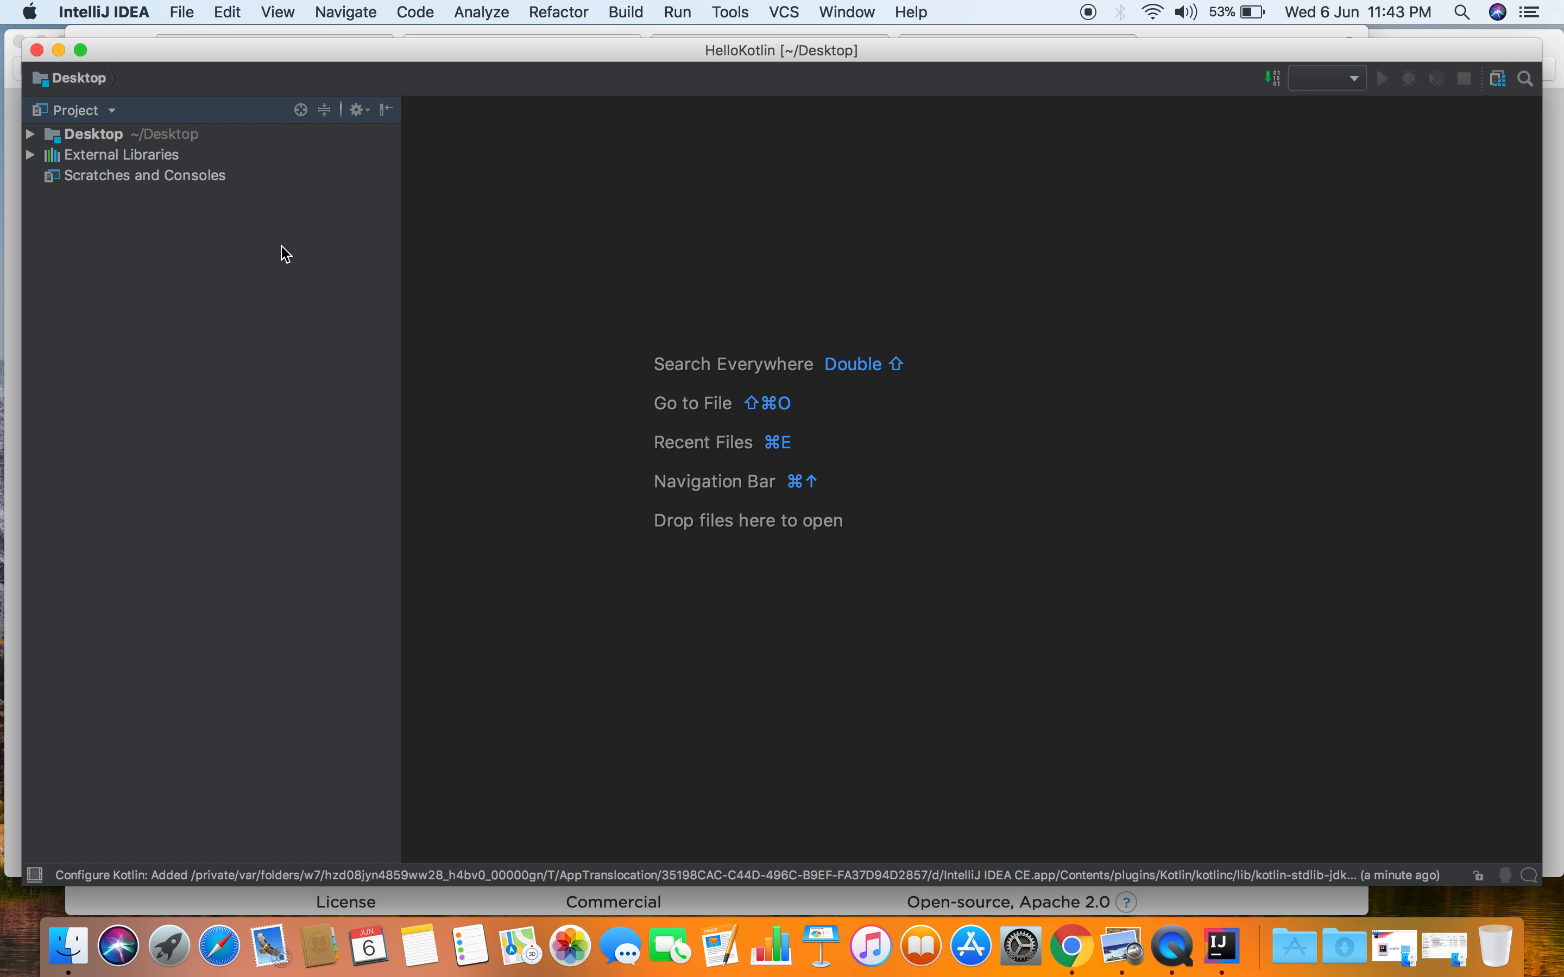
- Create a new Kotlin file named main in the project's src folder
{"action": "left_click", "coordinate": [35, 137]}
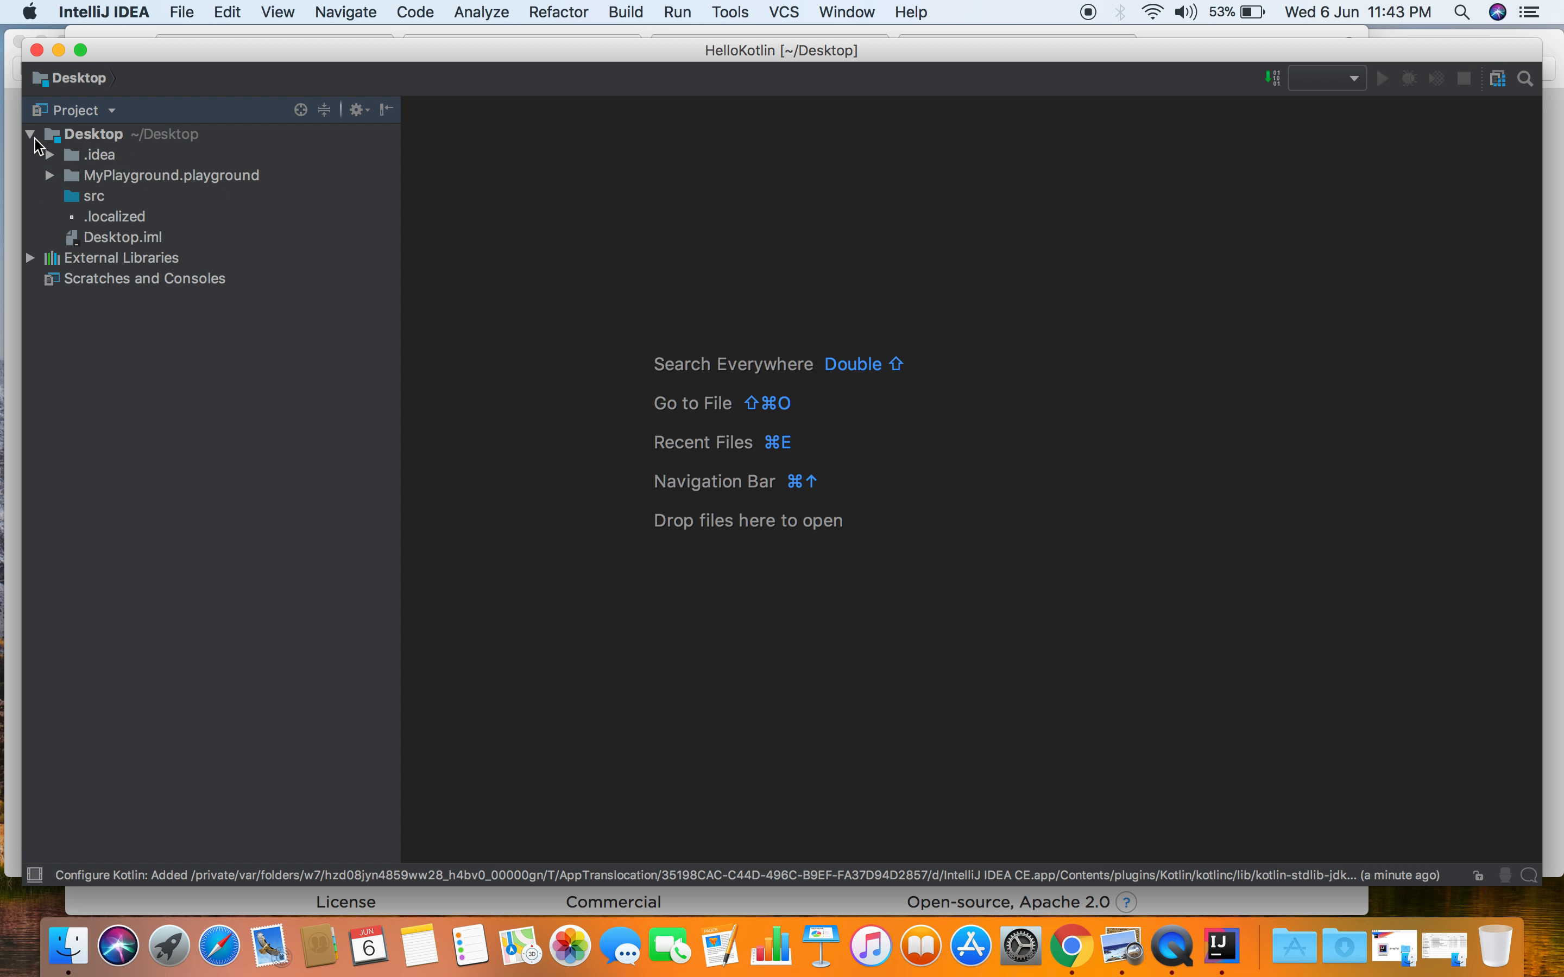
{"action": "left_click", "coordinate": [79, 198]}
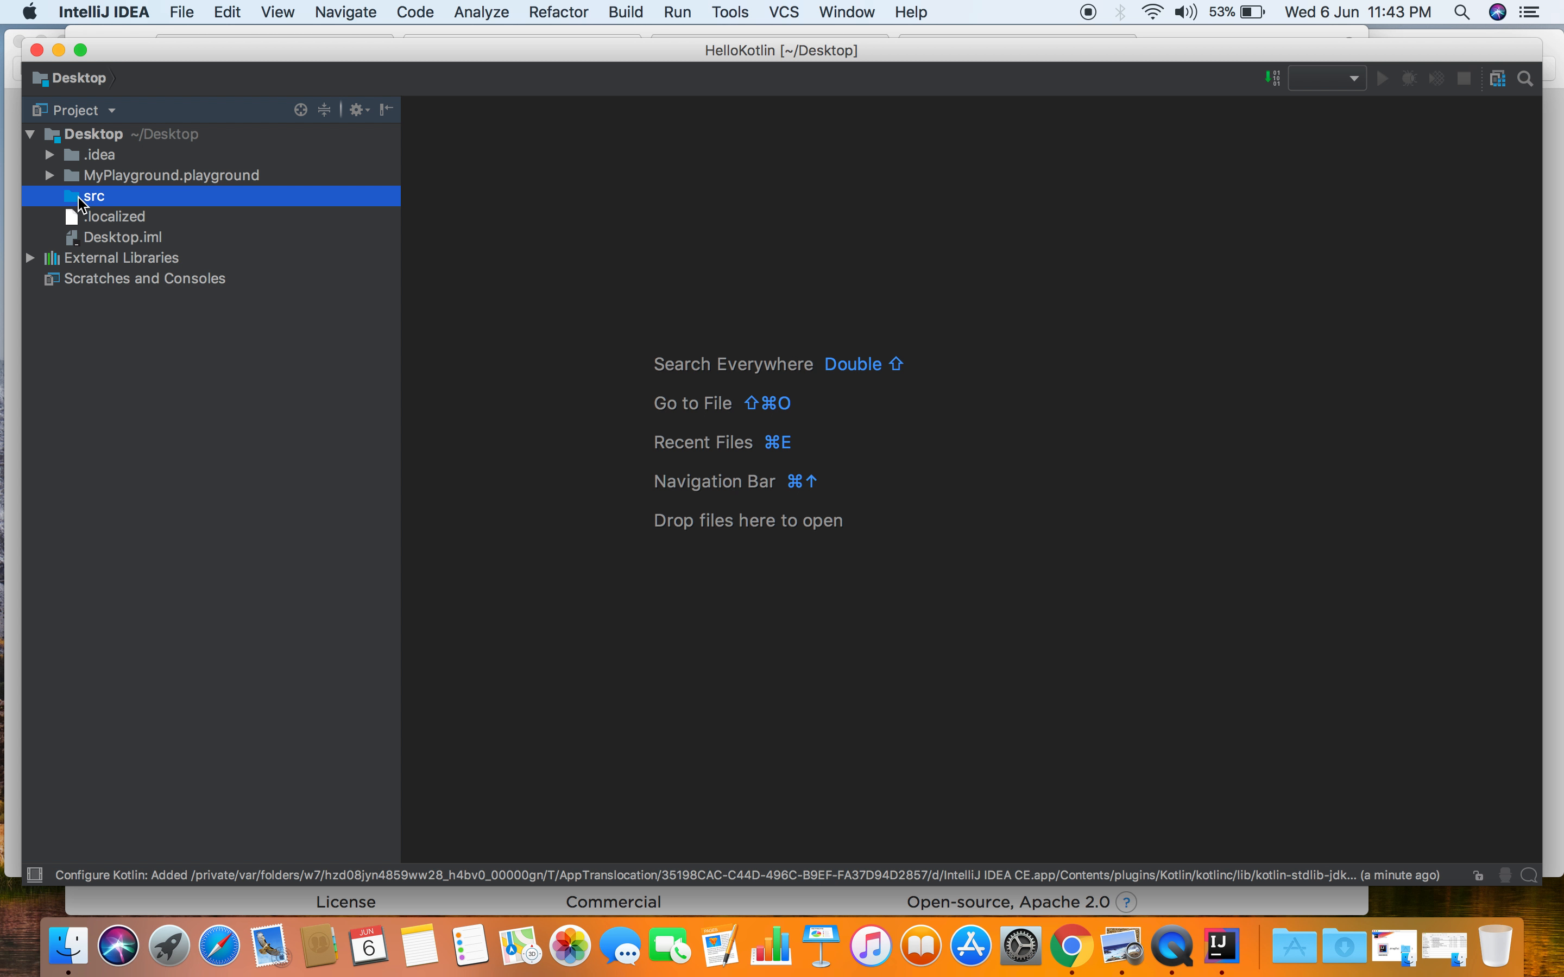
{"action": "right_click", "coordinate": [79, 200]}
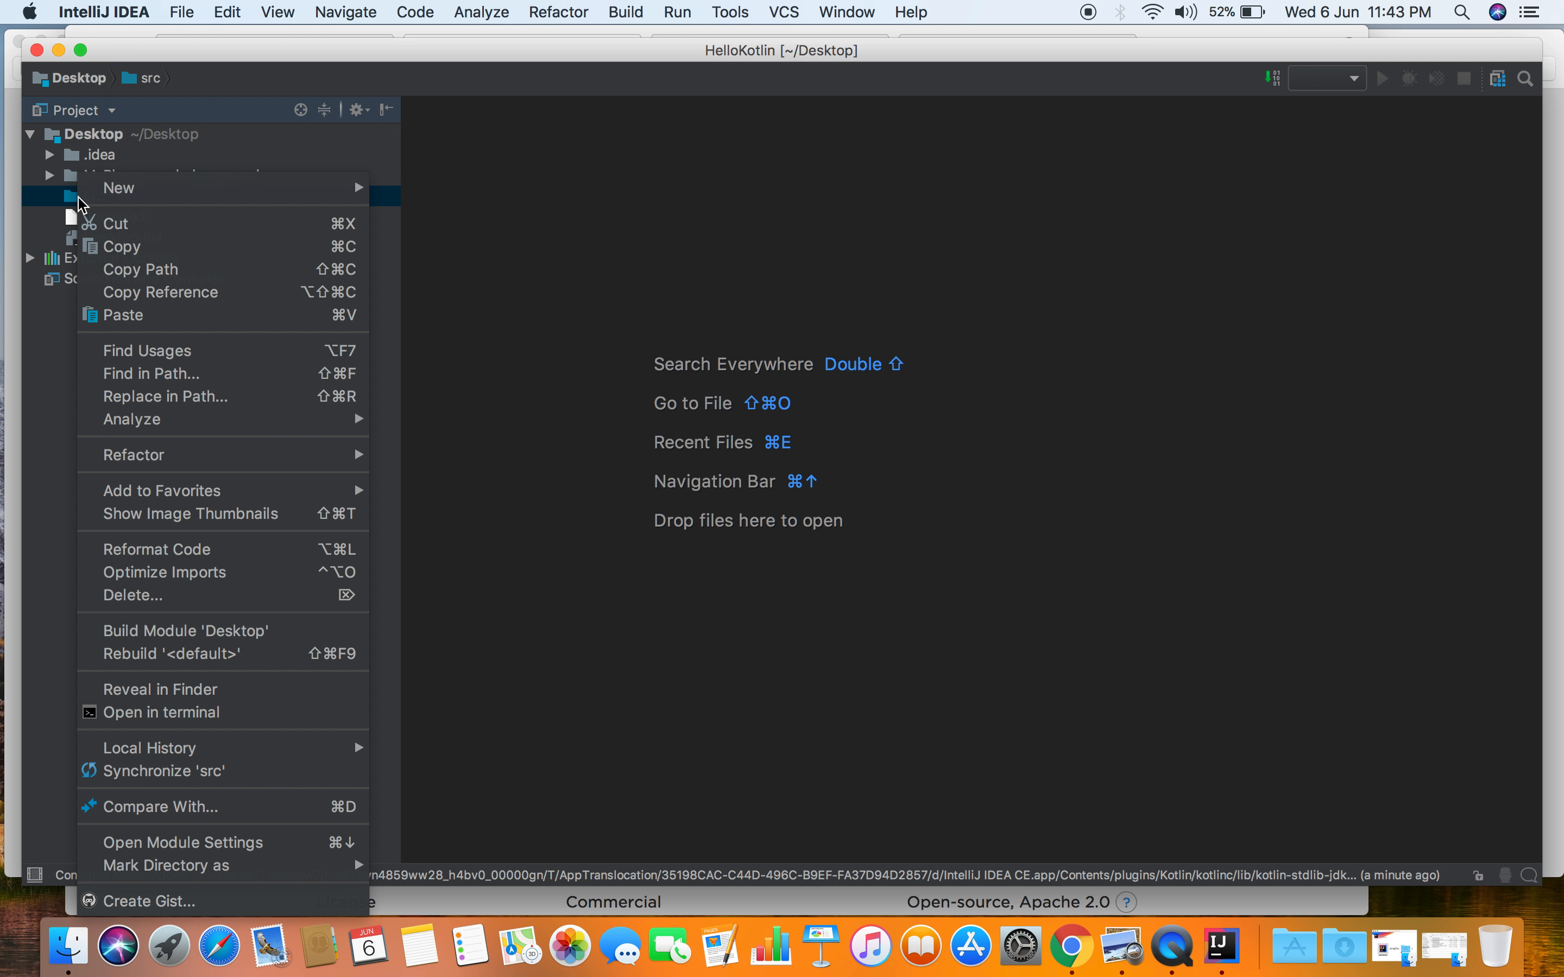
{"action": "mouse_move", "coordinate": [71, 194]}
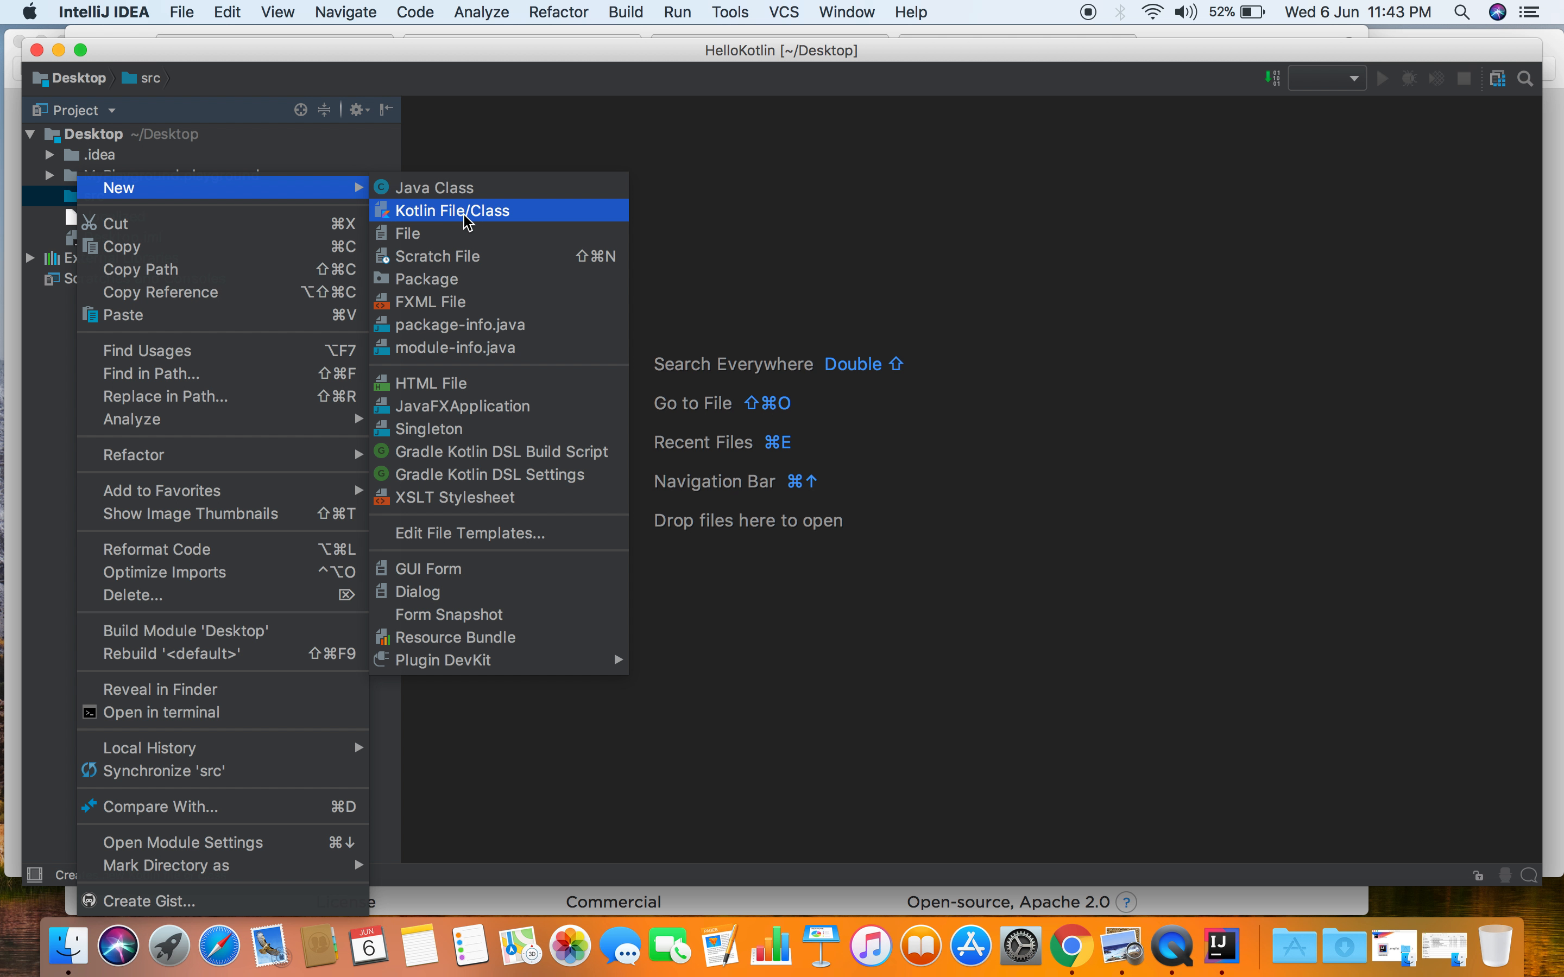
{"action": "left_click", "coordinate": [468, 223]}
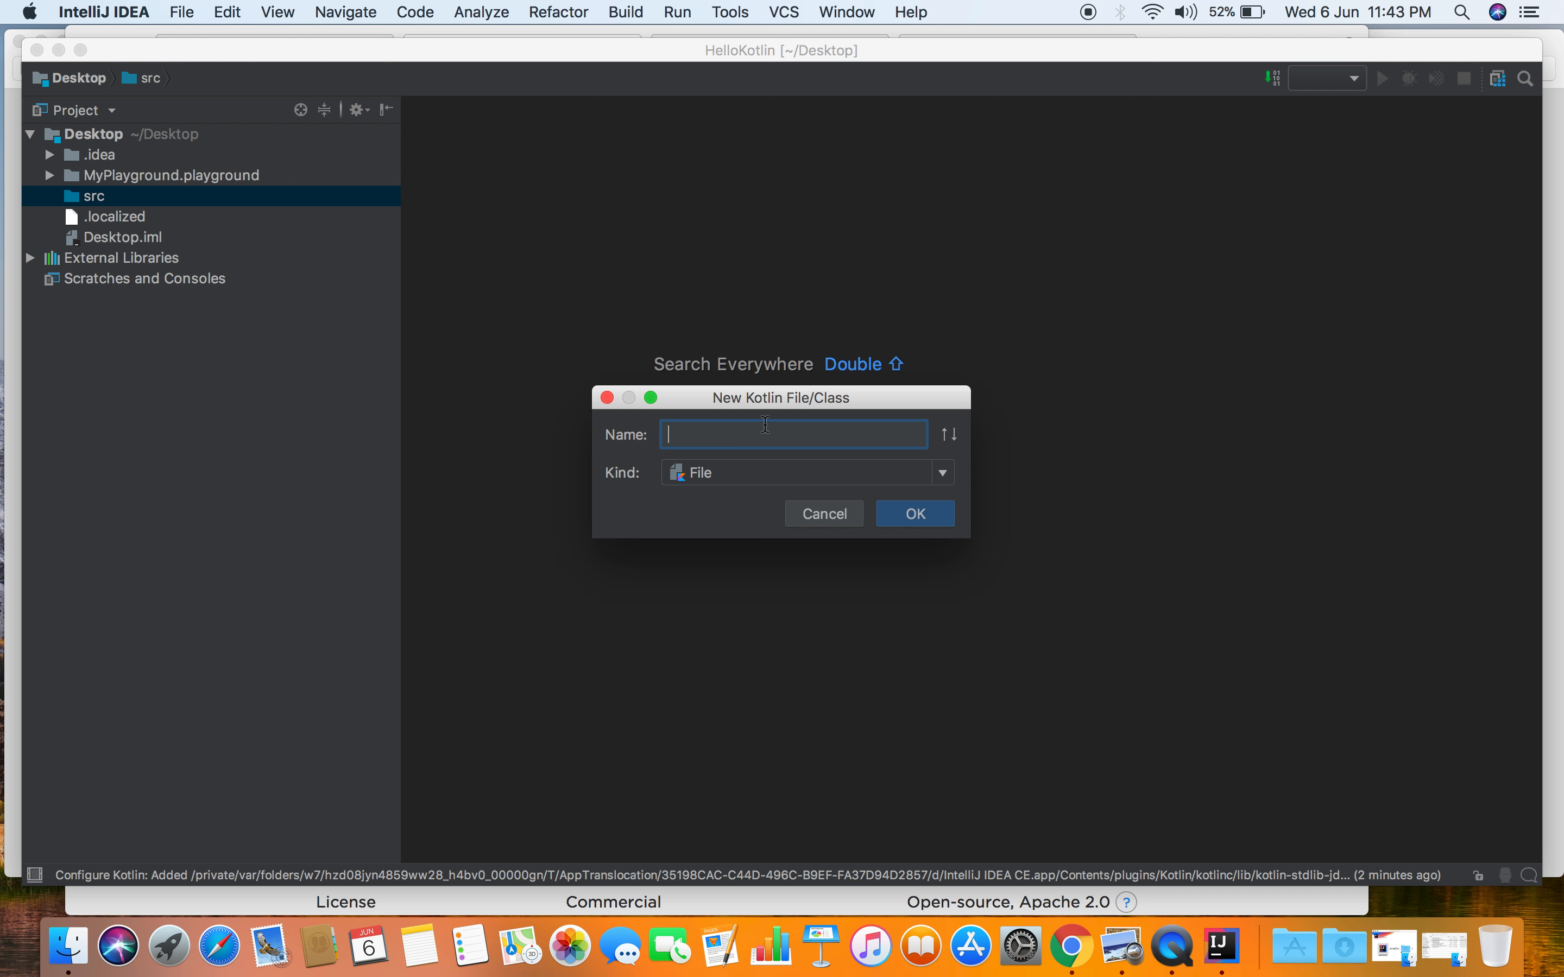
{"action": "type", "text": "main"}
{"action": "left_click", "coordinate": [940, 517]}
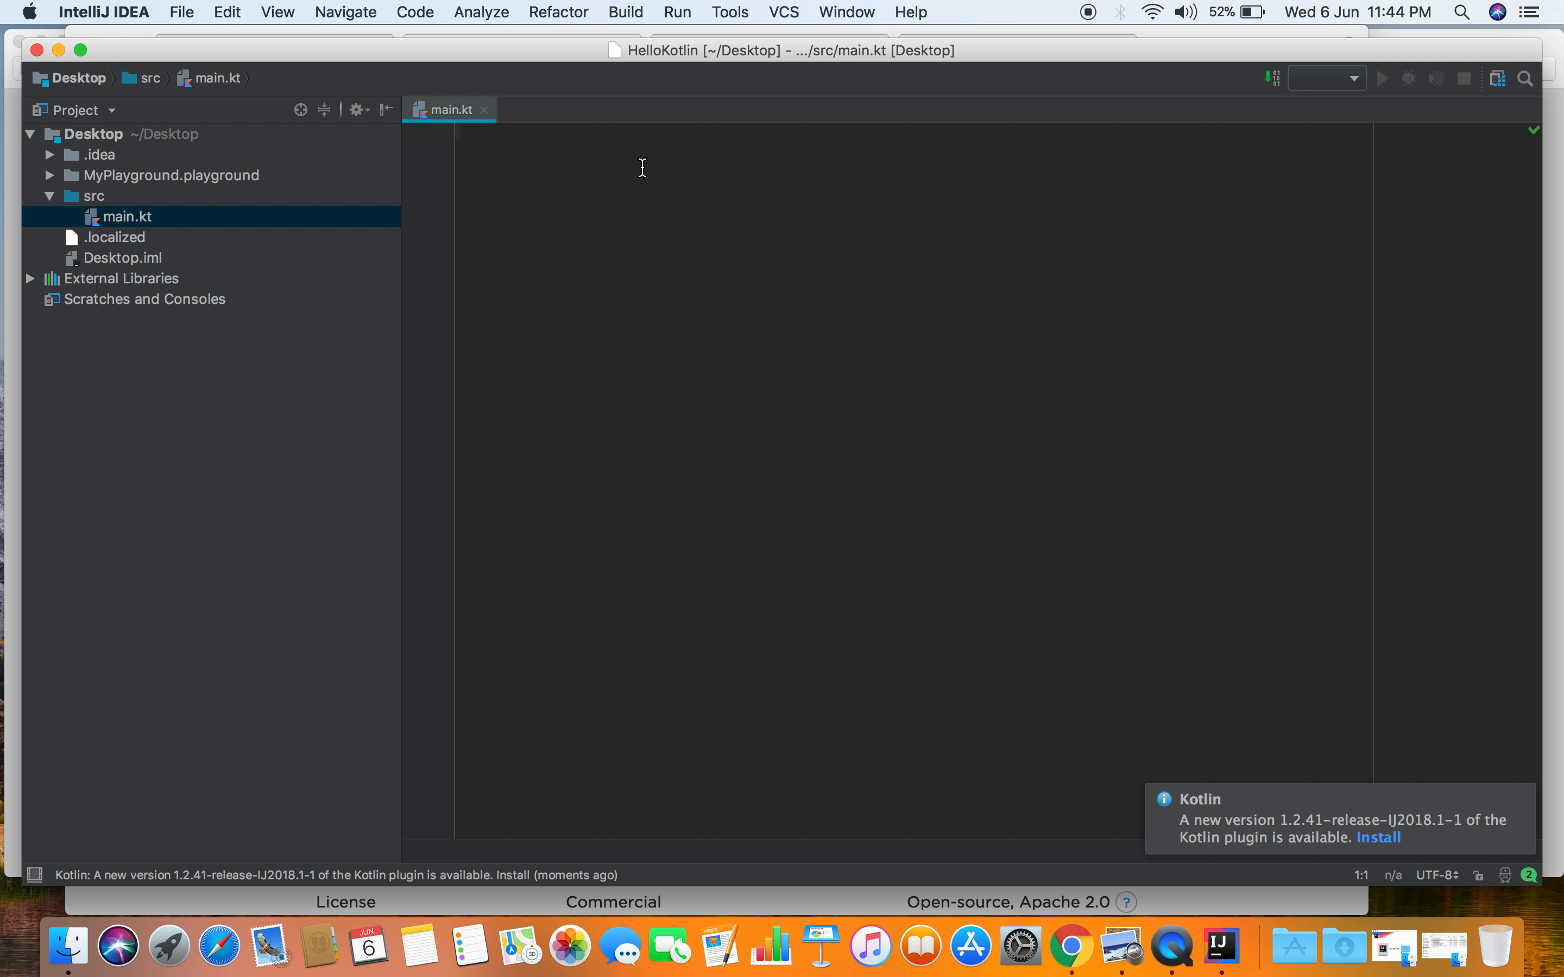
- Write an empty function fun main(args: Array<String>){} on line 3 of main.kt
{"action": "key", "text": "Return"}
{"action": "key", "text": "Return"}
{"action": "type", "text": "fun main"}
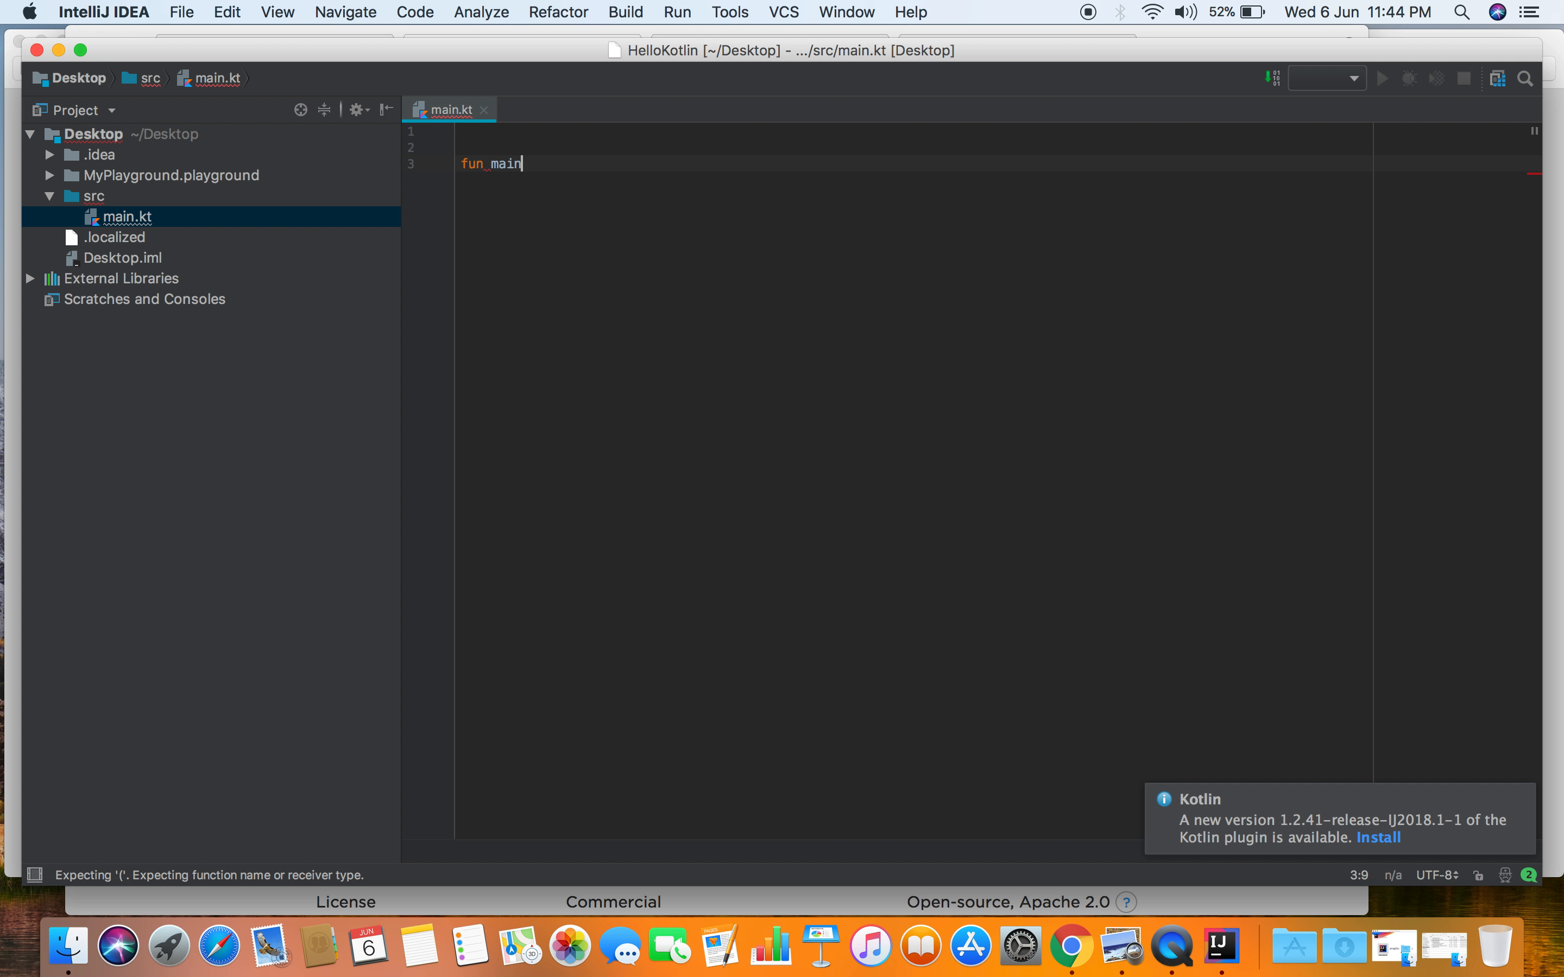
{"action": "type", "text": "(arg"}
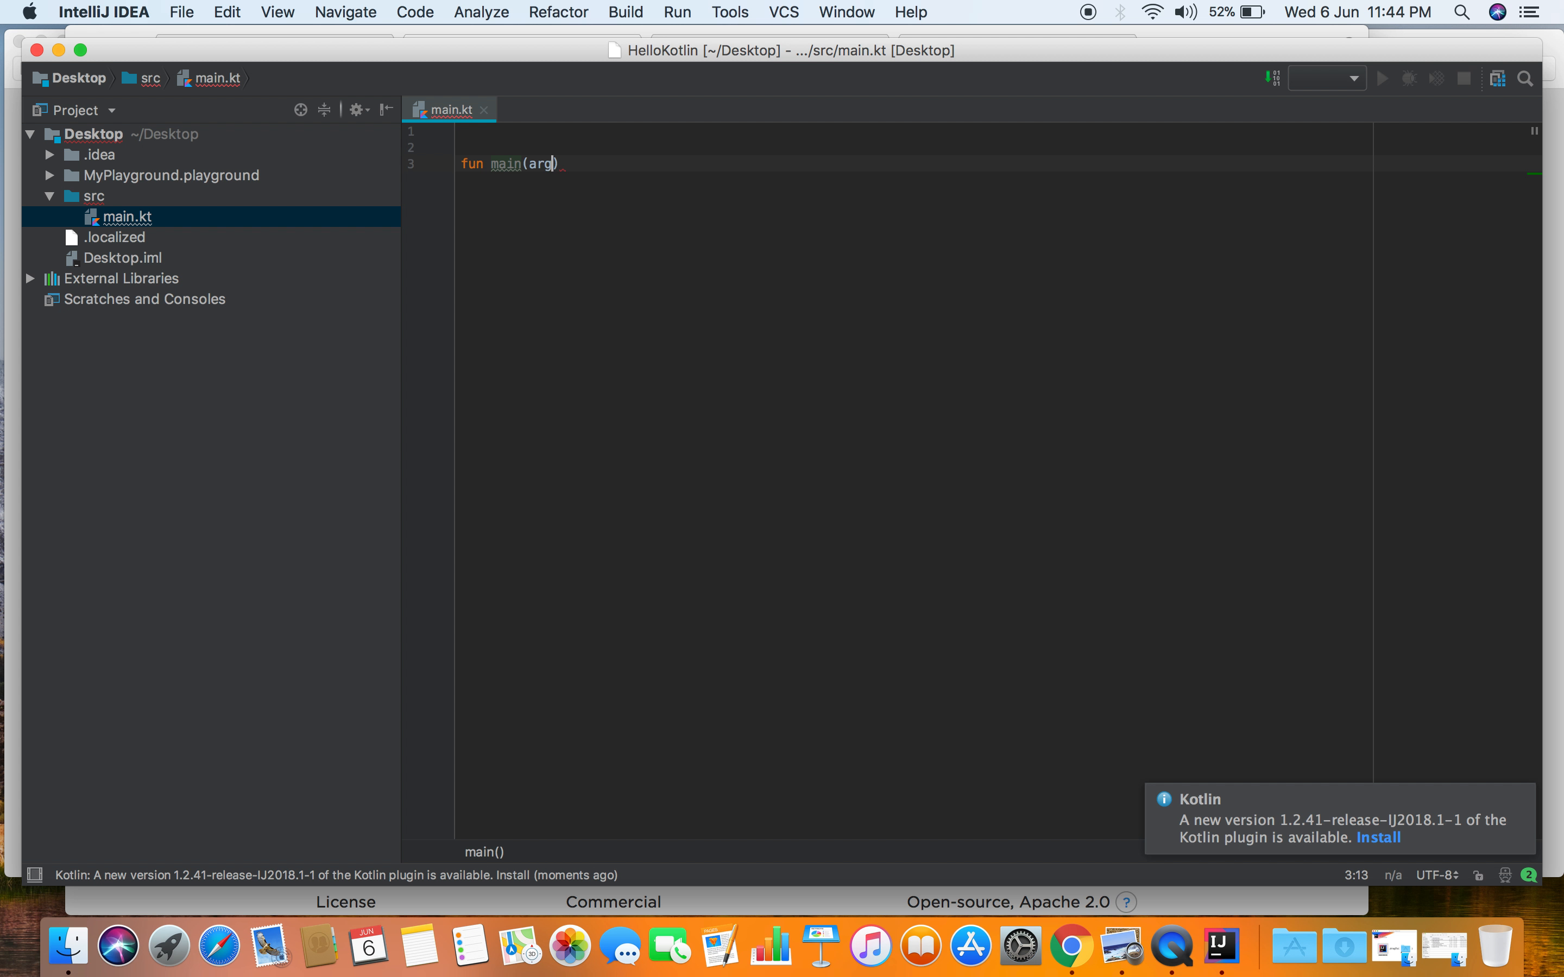
{"action": "type", "text": "s: Array<STRIN"}
{"action": "key", "text": "BackSpace"}
{"action": "key", "text": "BackSpace"}
{"action": "key", "text": "BackSpace"}
{"action": "key", "text": "BackSpace"}
{"action": "key", "text": "BackSpace"}
{"action": "type", "text": "String>"}
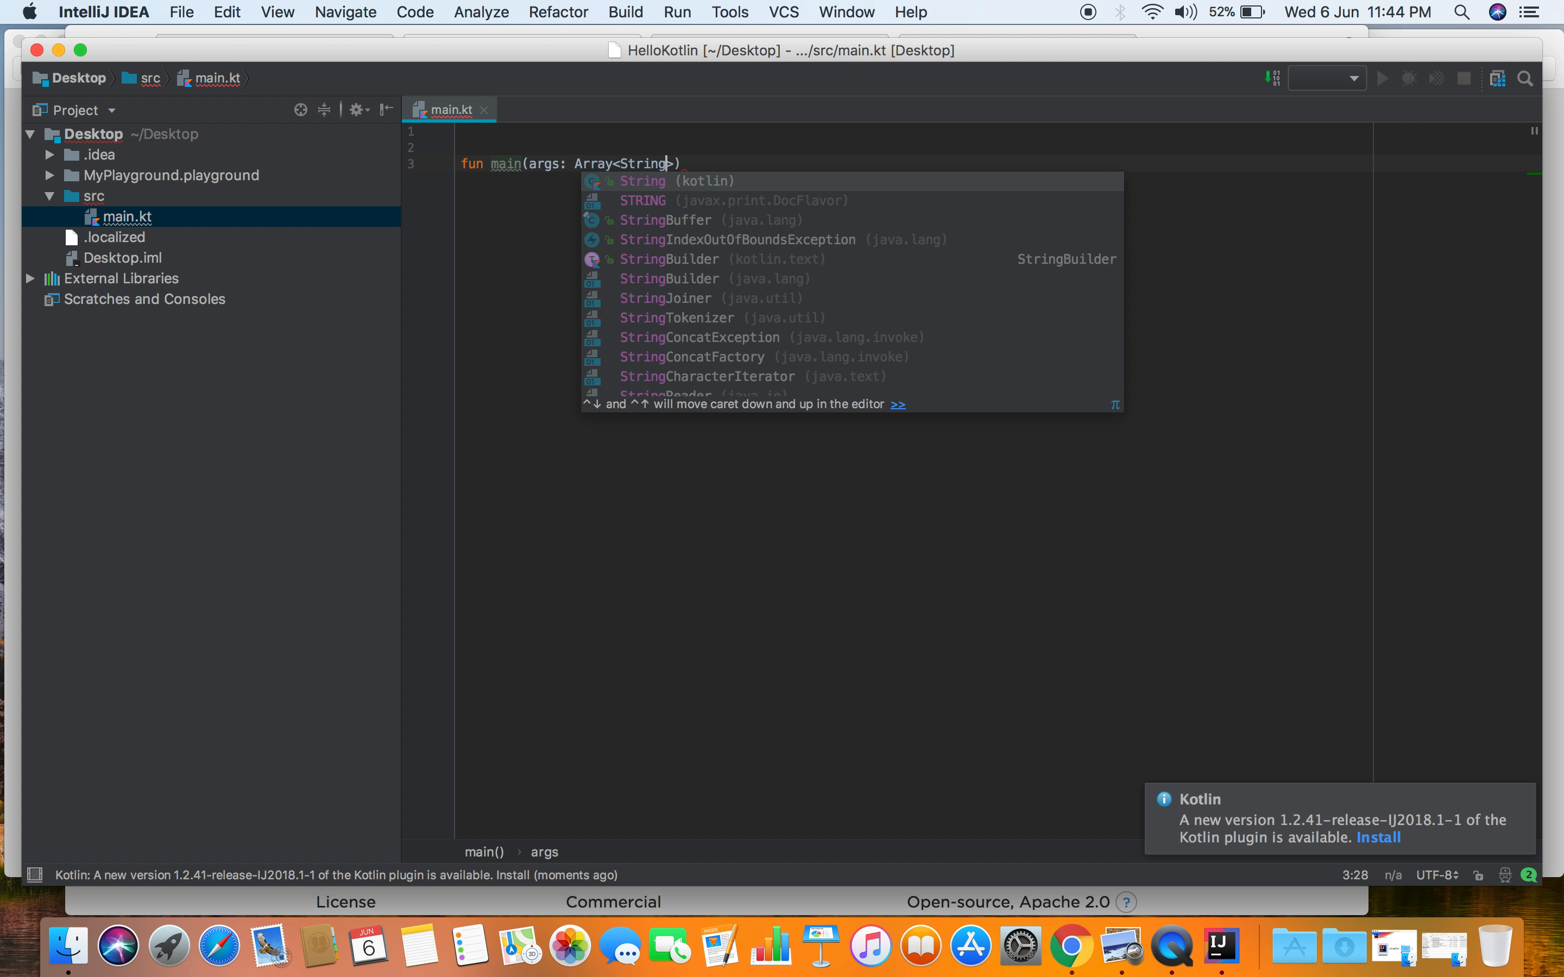
{"action": "key", "text": "Right"}
{"action": "key", "text": "Right"}
{"action": "type", "text": "{"}
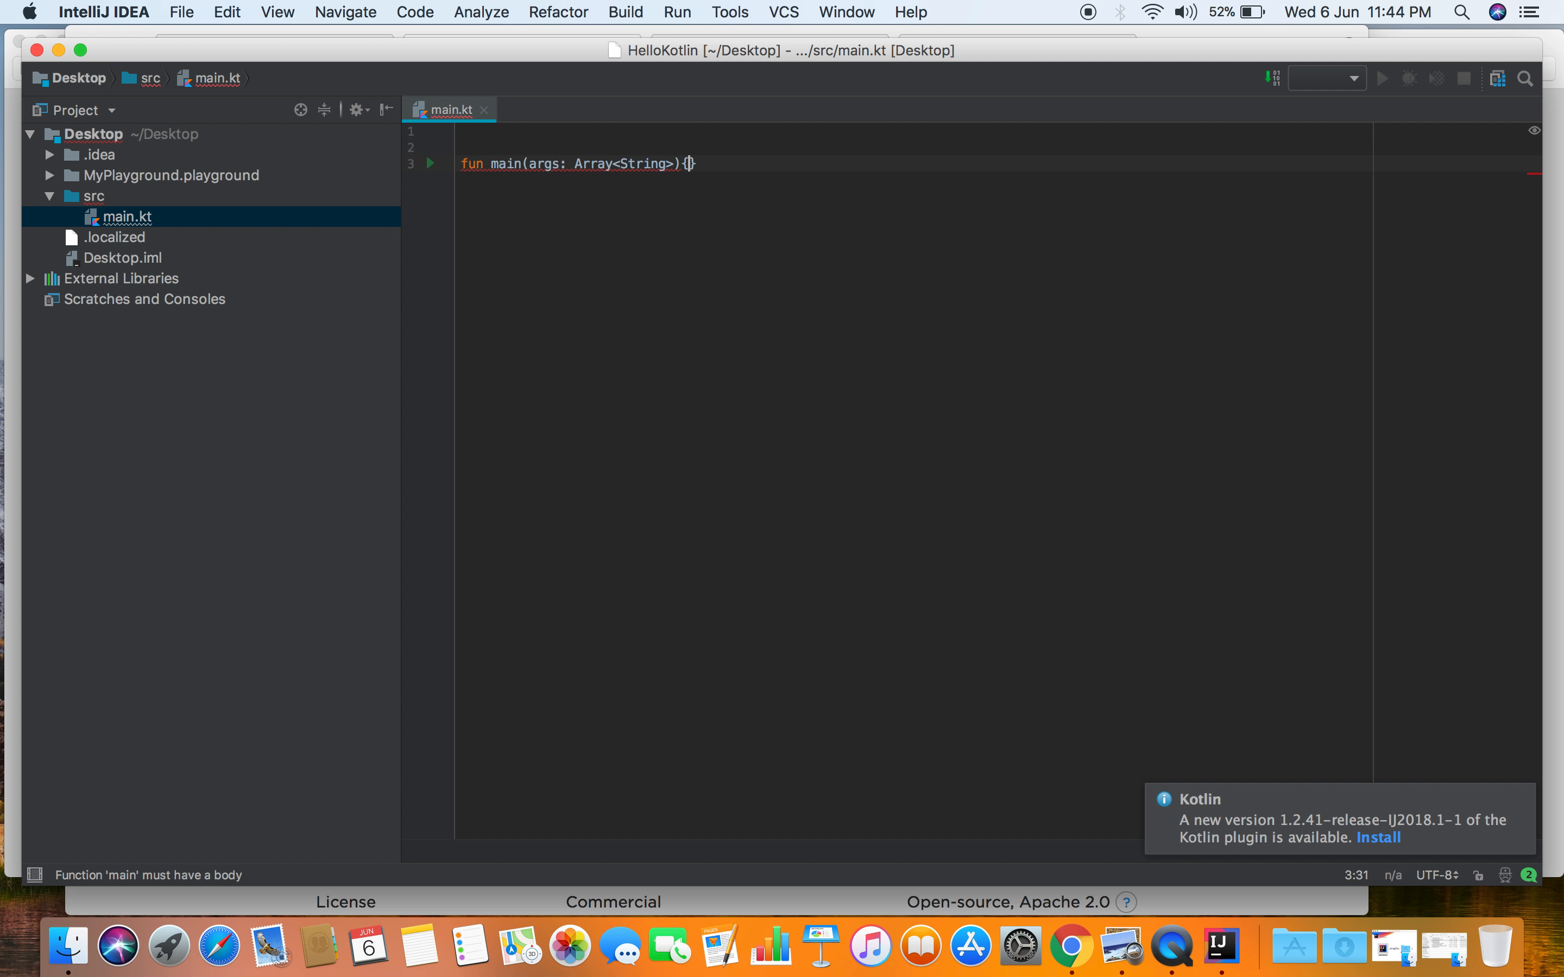
{"action": "key", "text": "Return"}
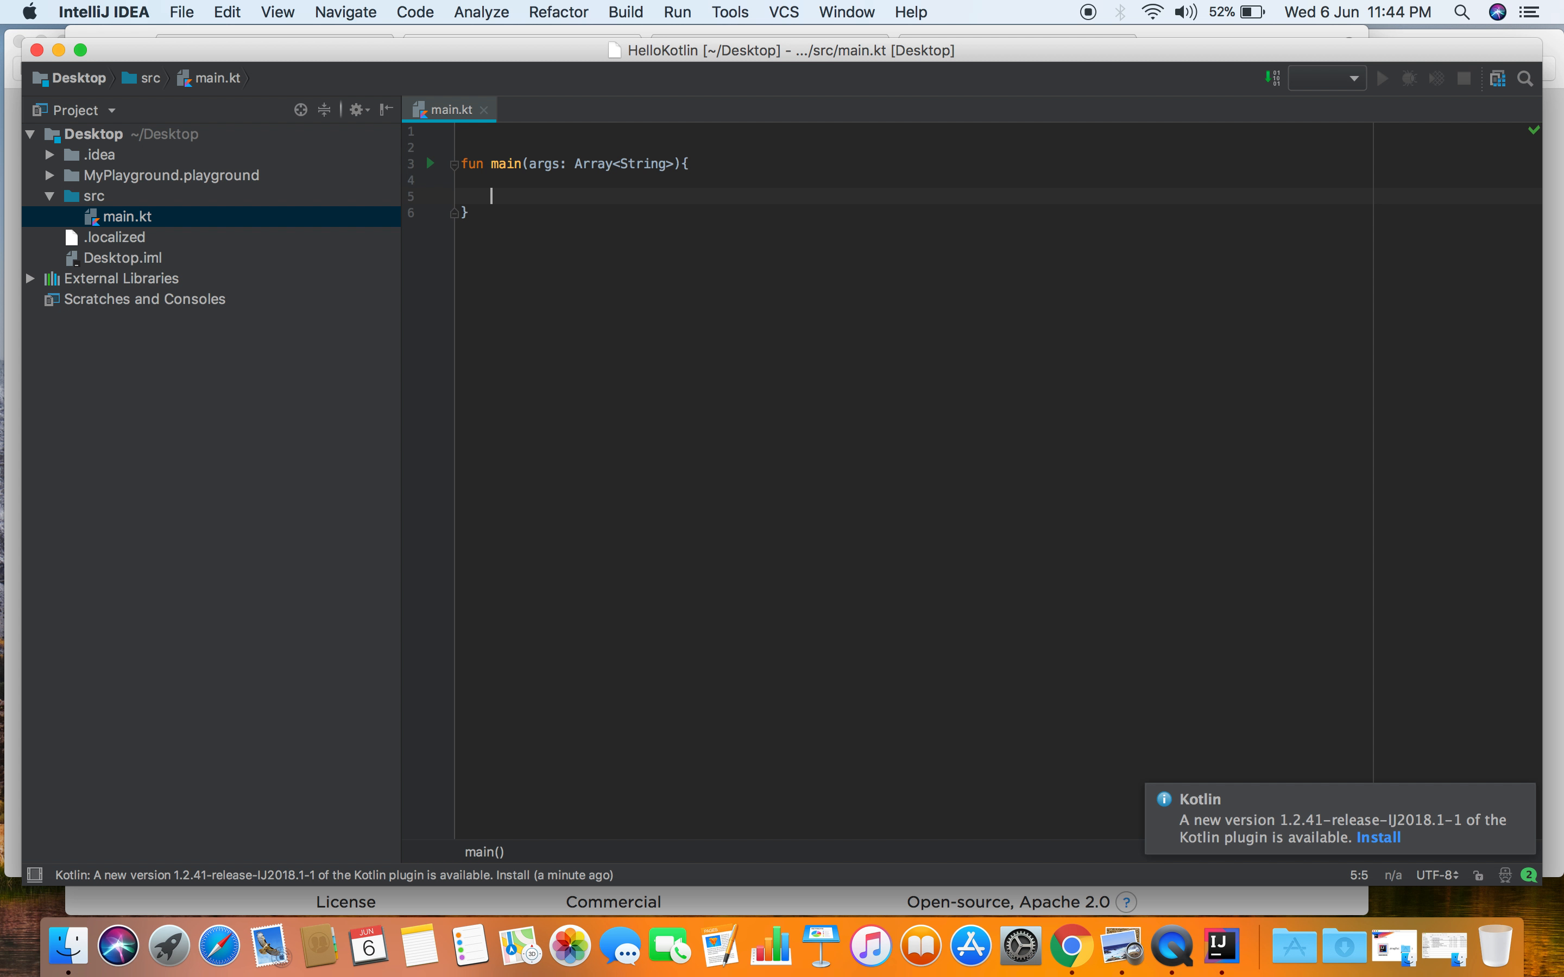
- Add the statement println("Hello Kotlin") inside the main function
{"action": "key", "text": "Return"}
{"action": "type", "text": "println(\"hello Kotlin"}
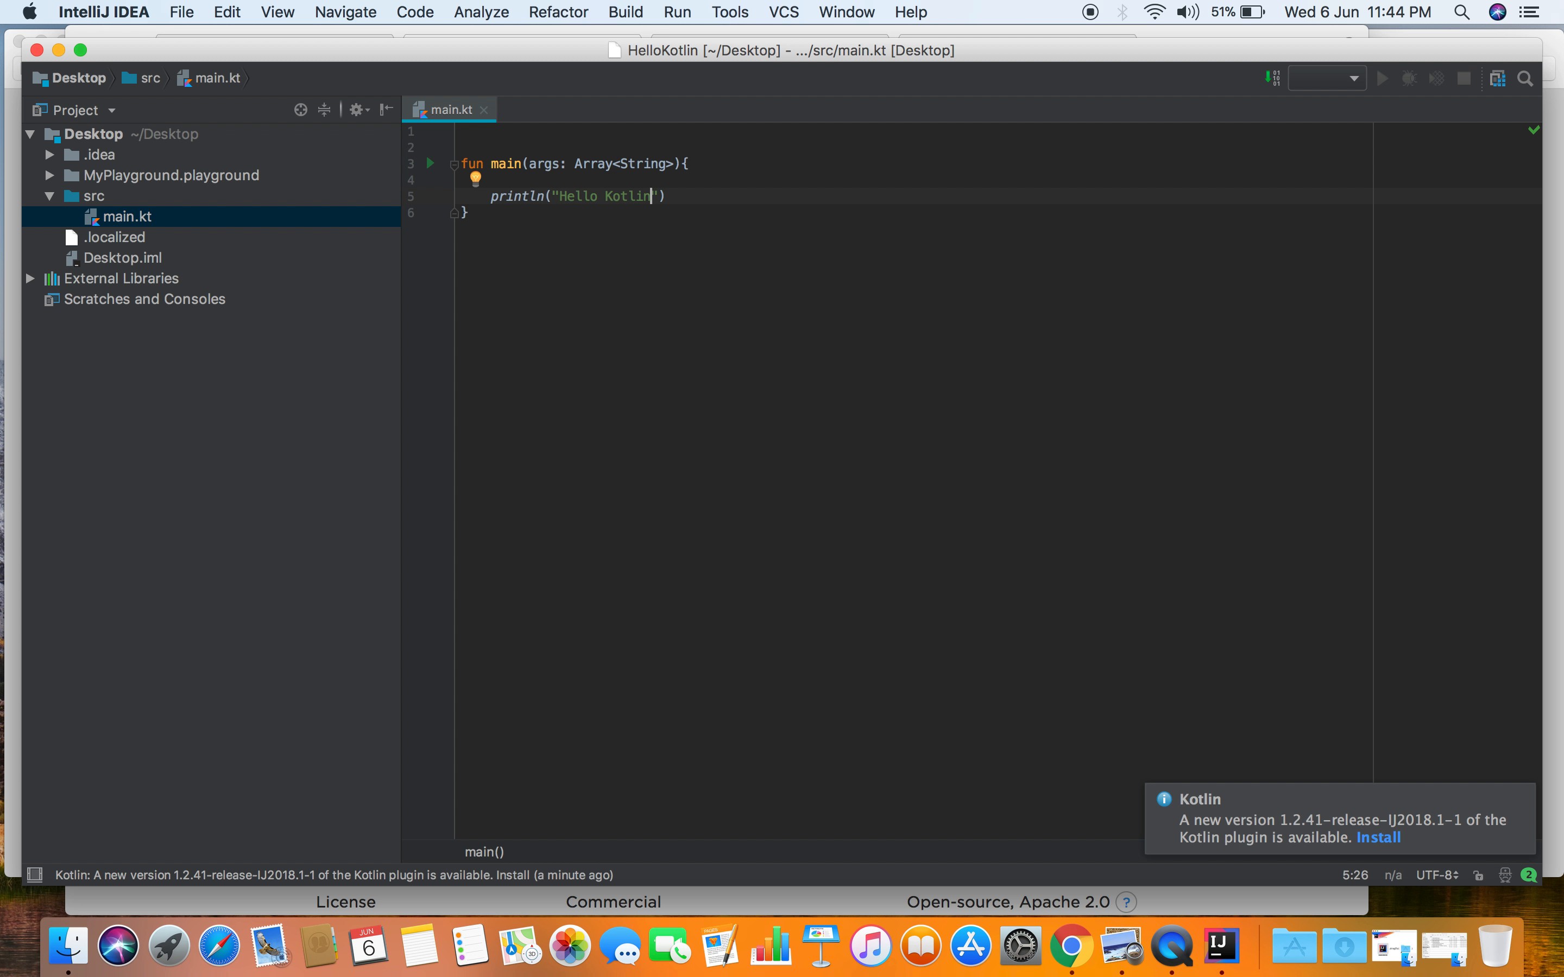
{"action": "key", "text": "End"}
{"action": "left_click", "coordinate": [749, 207]}
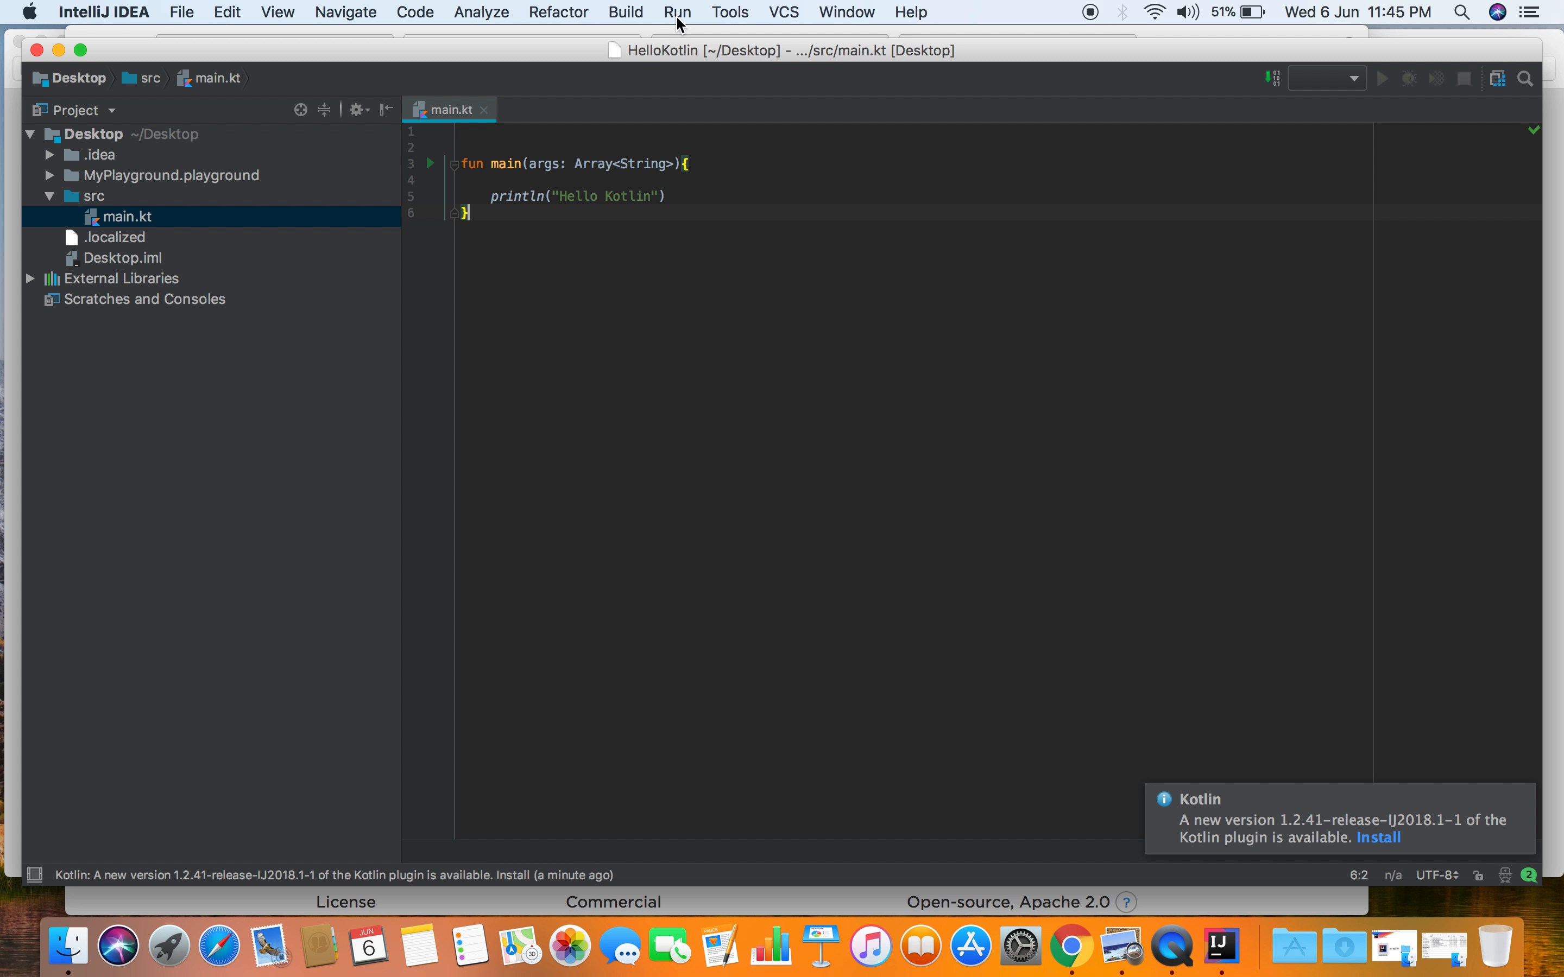
- Run MainKt, dismiss the Kotlin plugin update notification, and highlight the program's printed line in the run output
{"action": "left_click", "coordinate": [678, 21]}
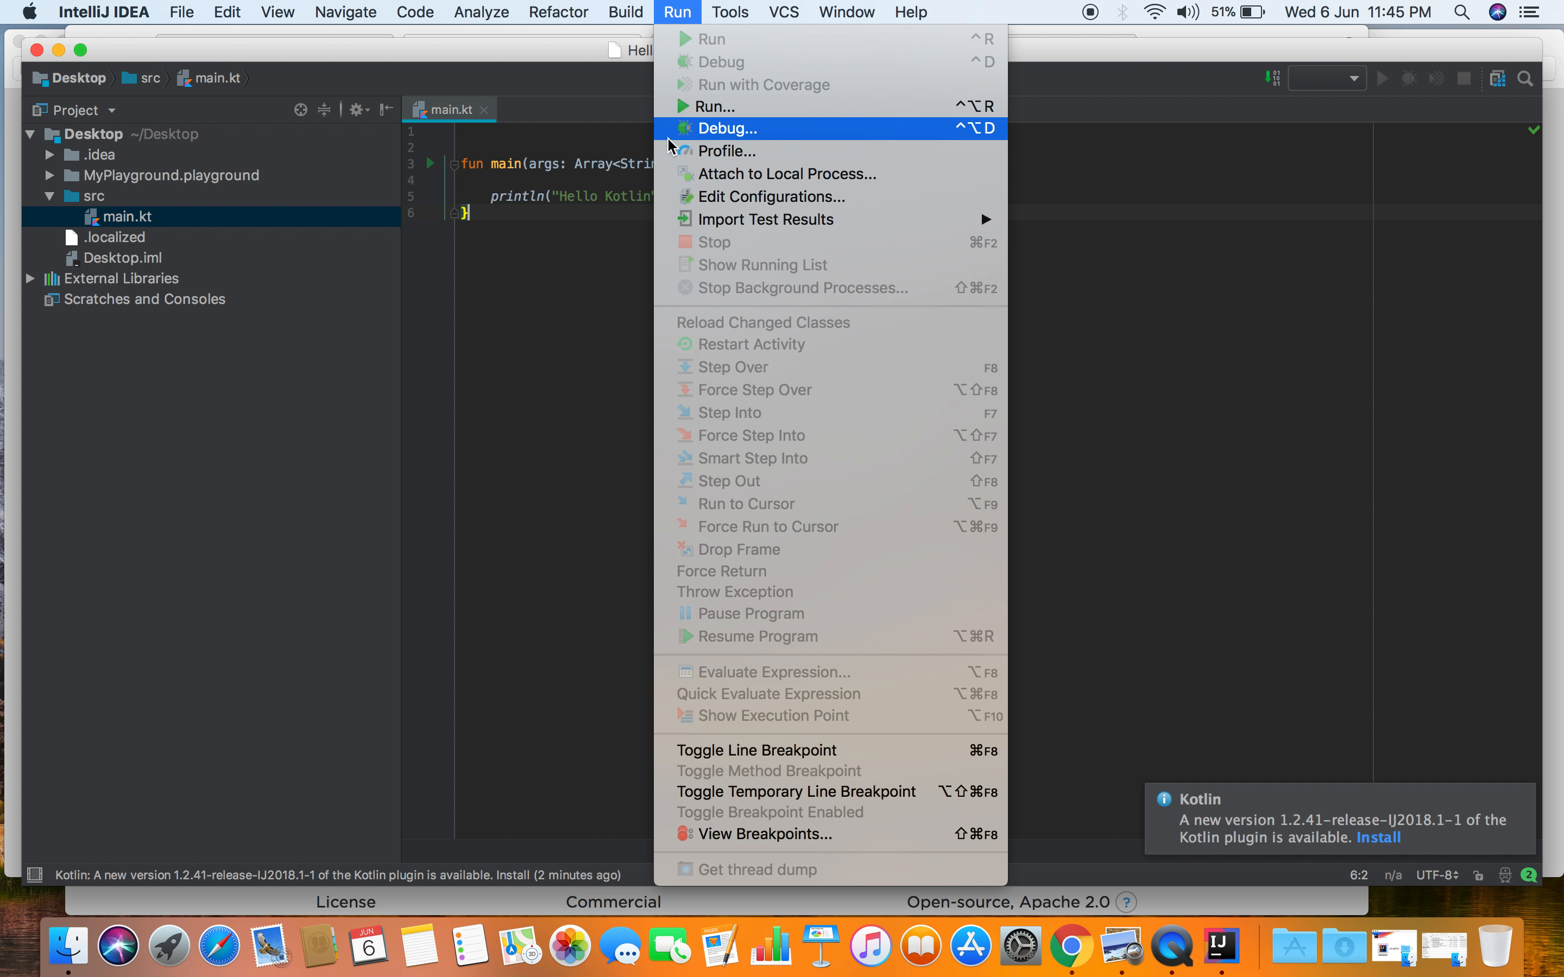
{"action": "left_click", "coordinate": [710, 108]}
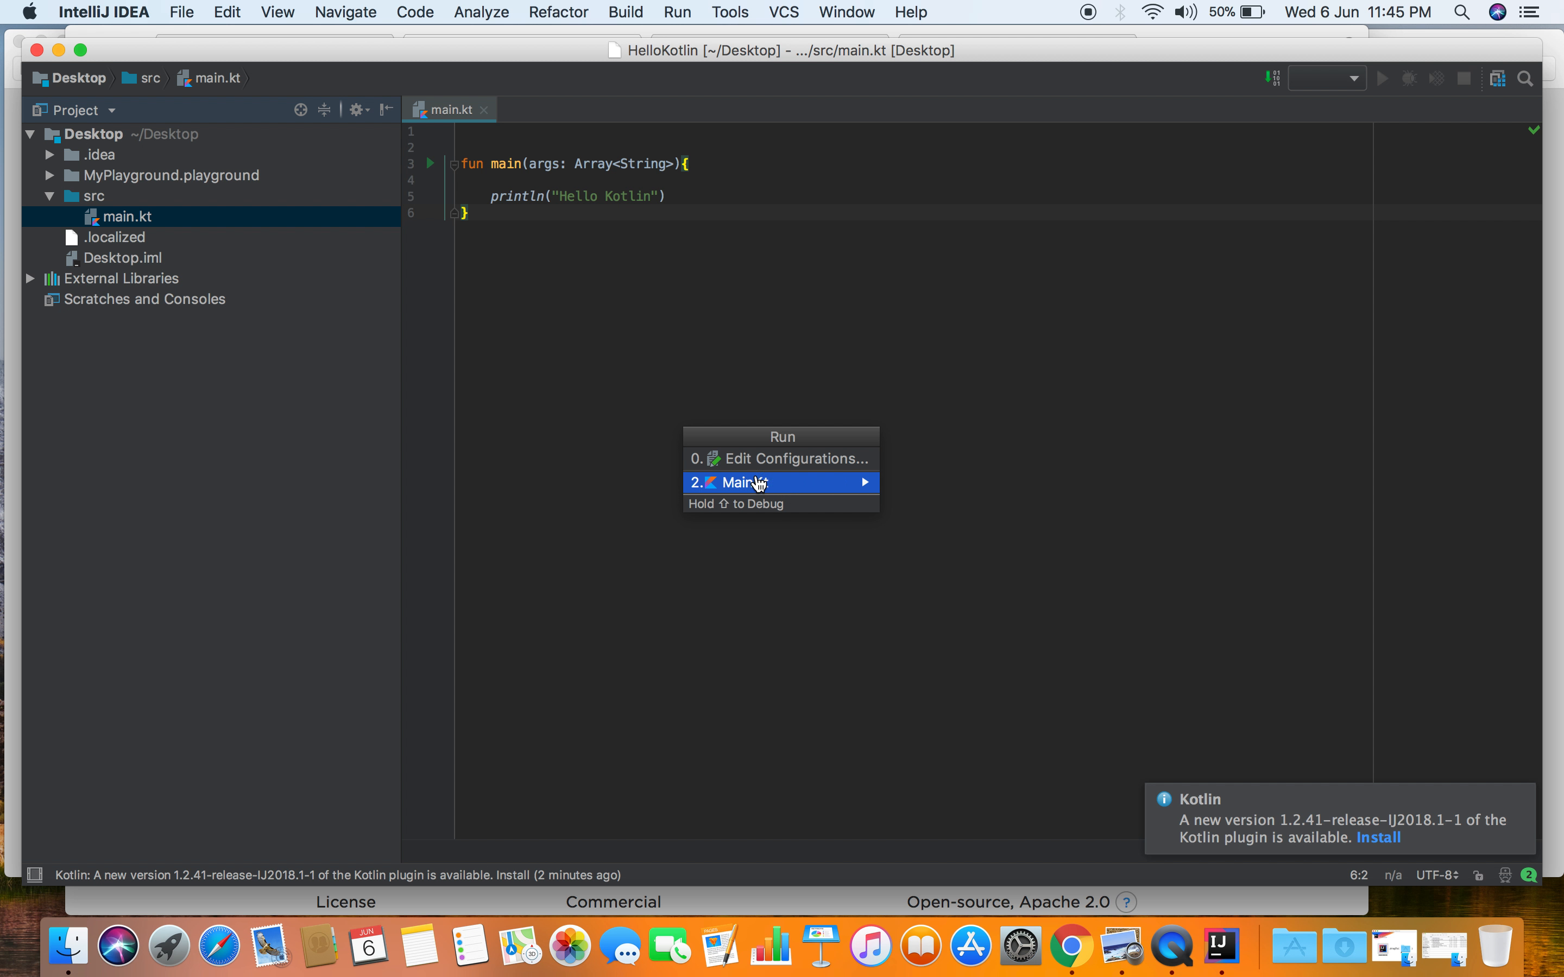
{"action": "left_click", "coordinate": [784, 482]}
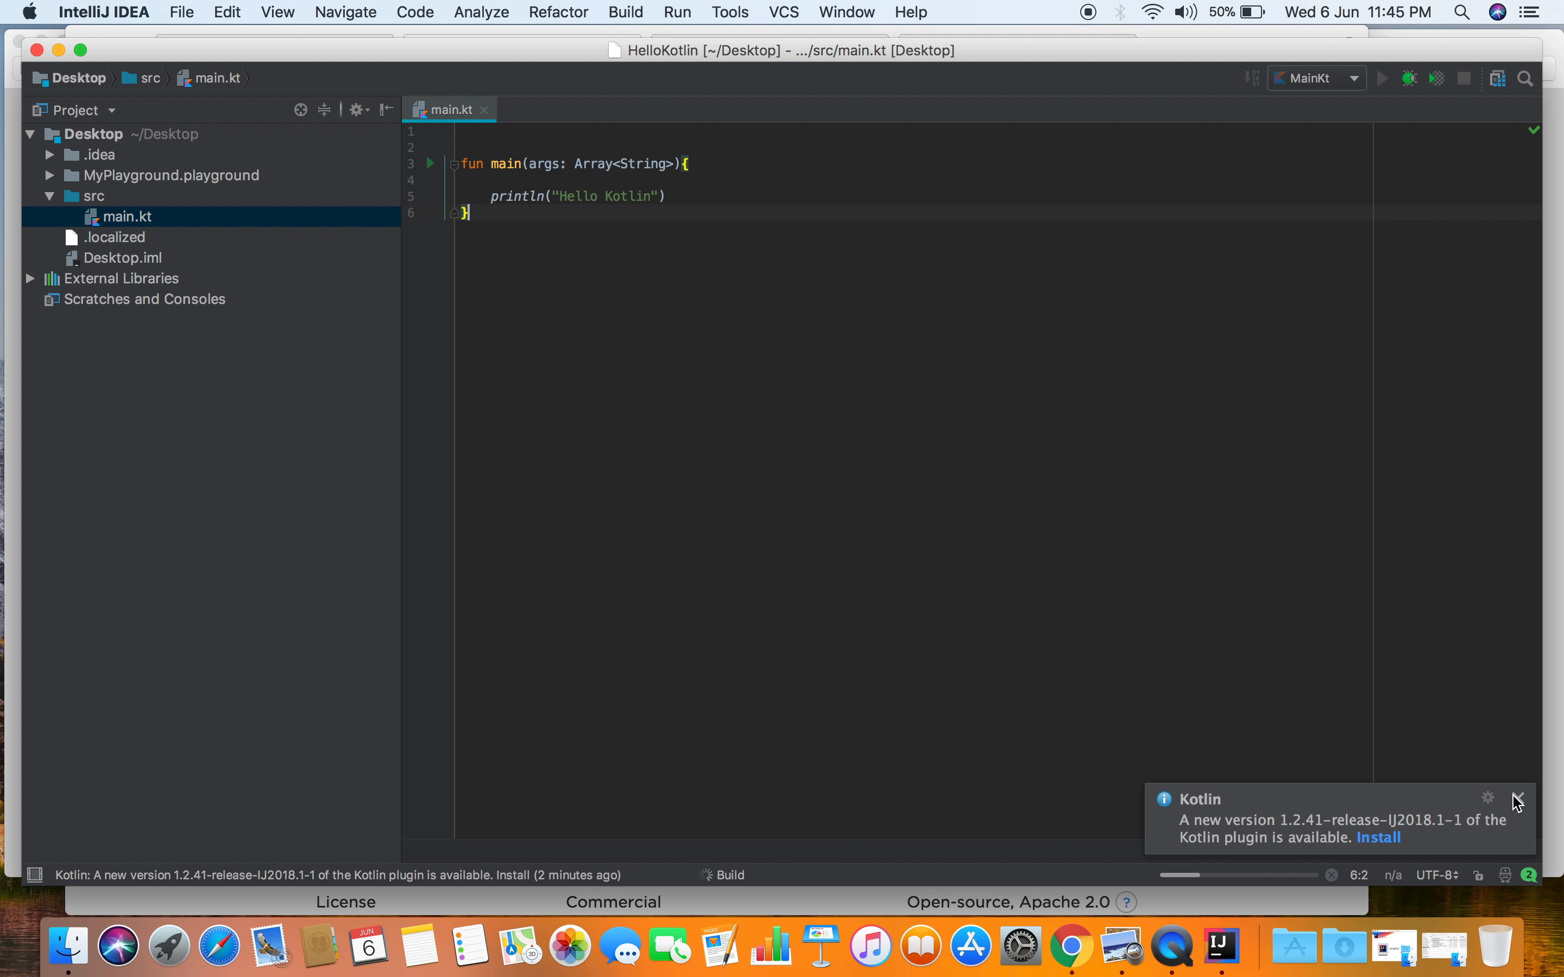
{"action": "left_click", "coordinate": [1516, 798]}
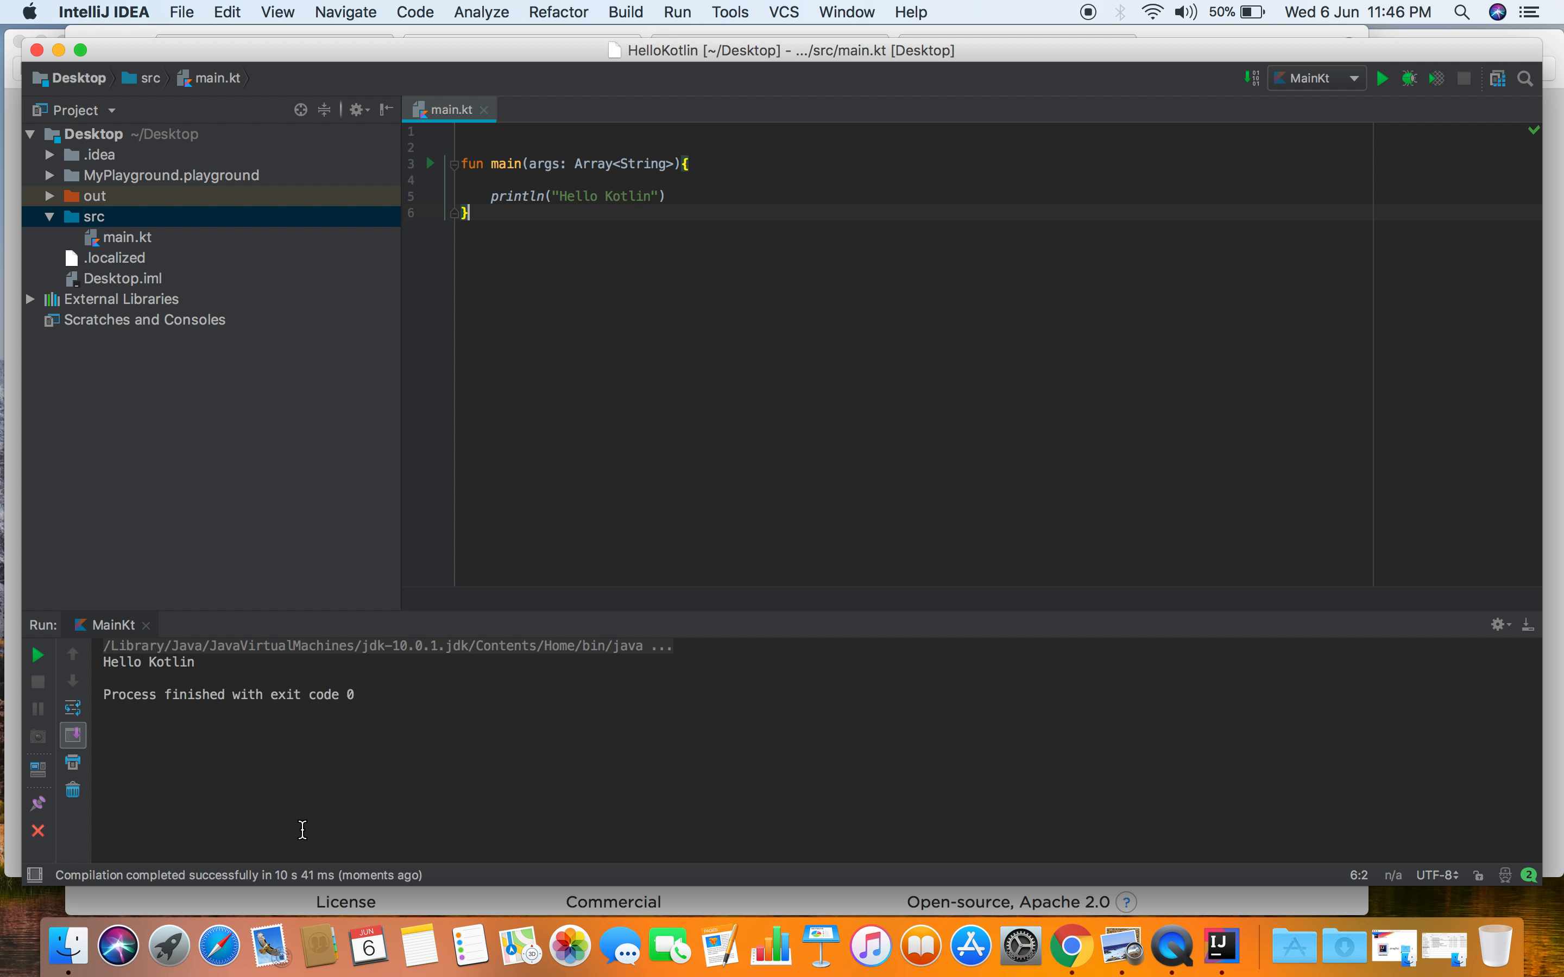
{"action": "left_click_drag", "start_coordinate": [210, 665], "coordinate": [103, 664]}
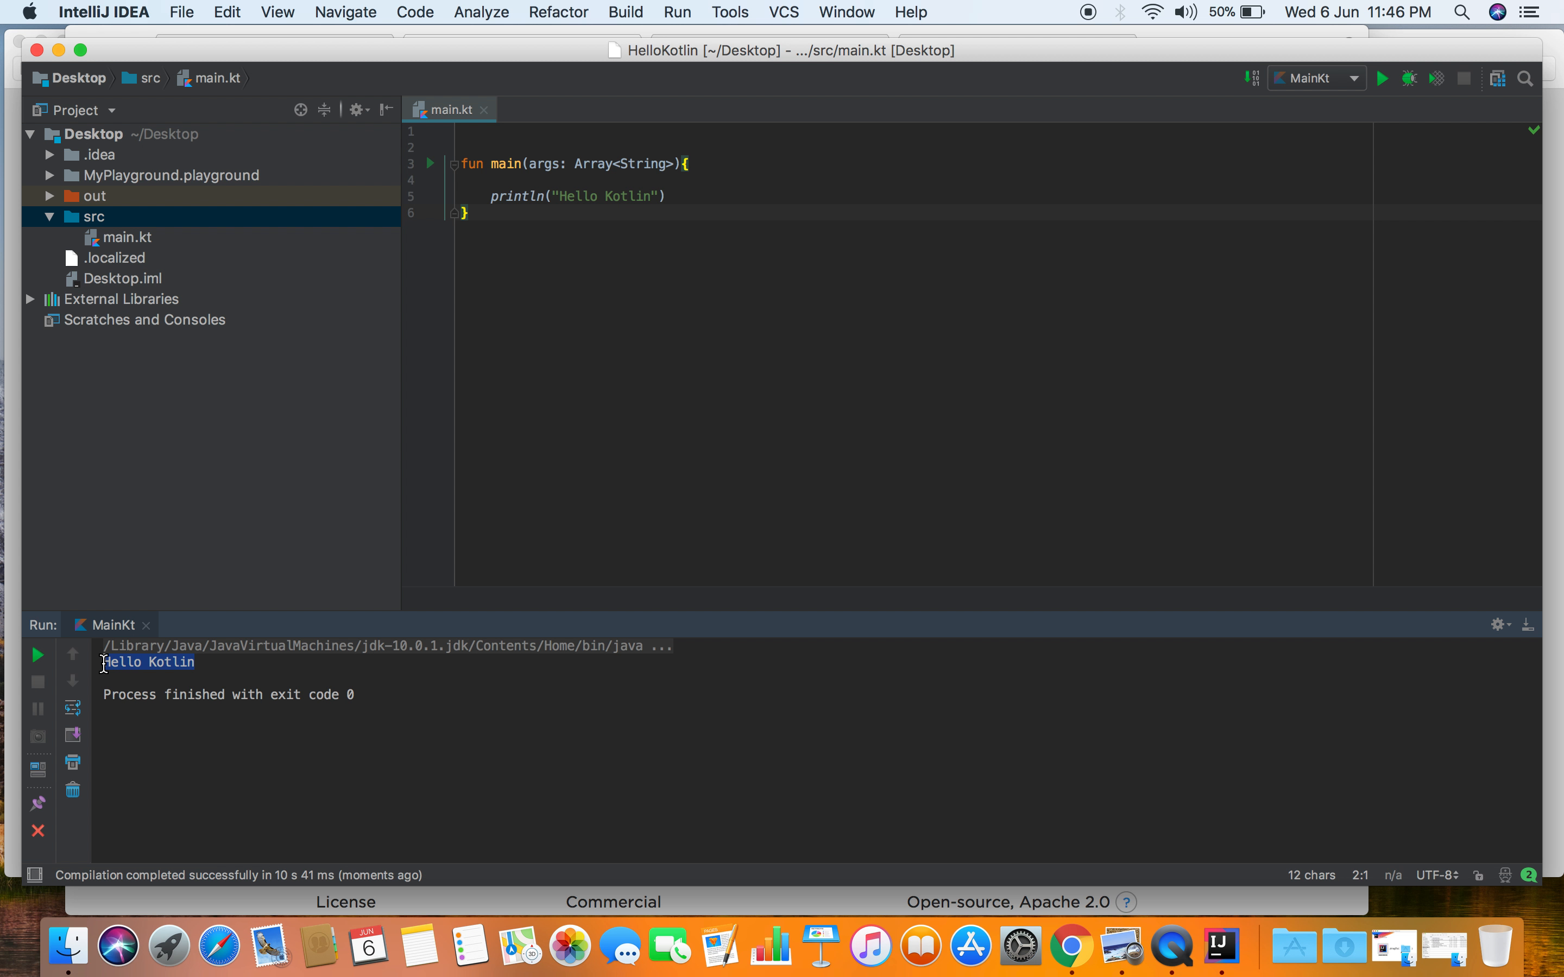
- Add a second statement println("Hello World!!!") below the first one, separated by a blank line
{"action": "left_click", "coordinate": [672, 195]}
{"action": "key", "text": "Return"}
{"action": "key", "text": "Return"}
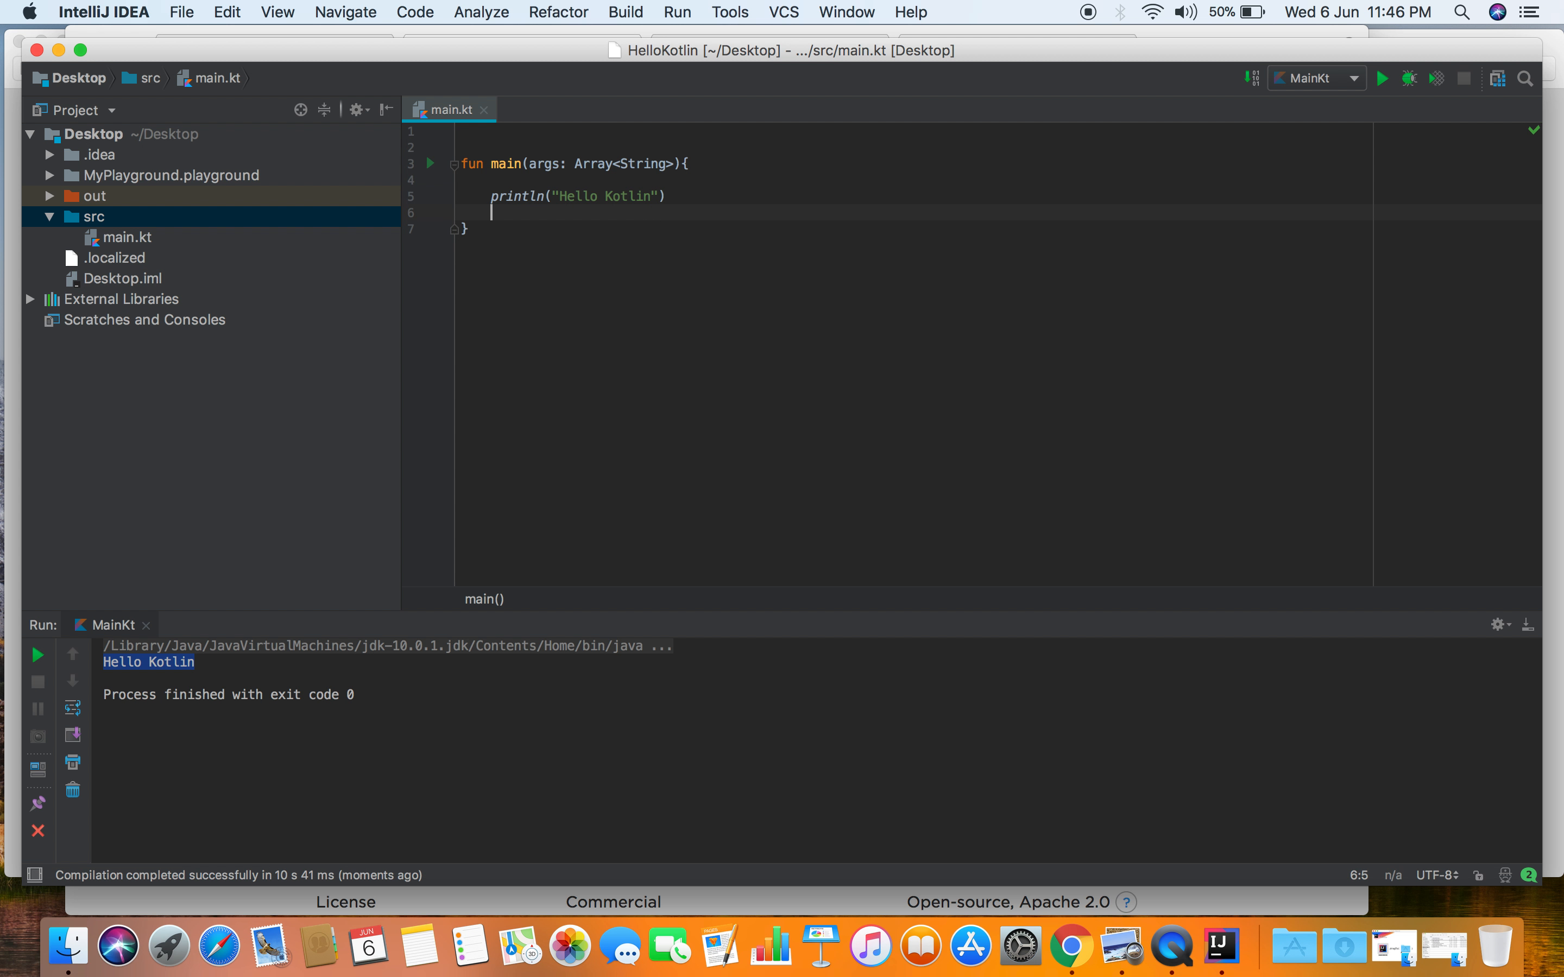
{"action": "type", "text": "println(\"H"}
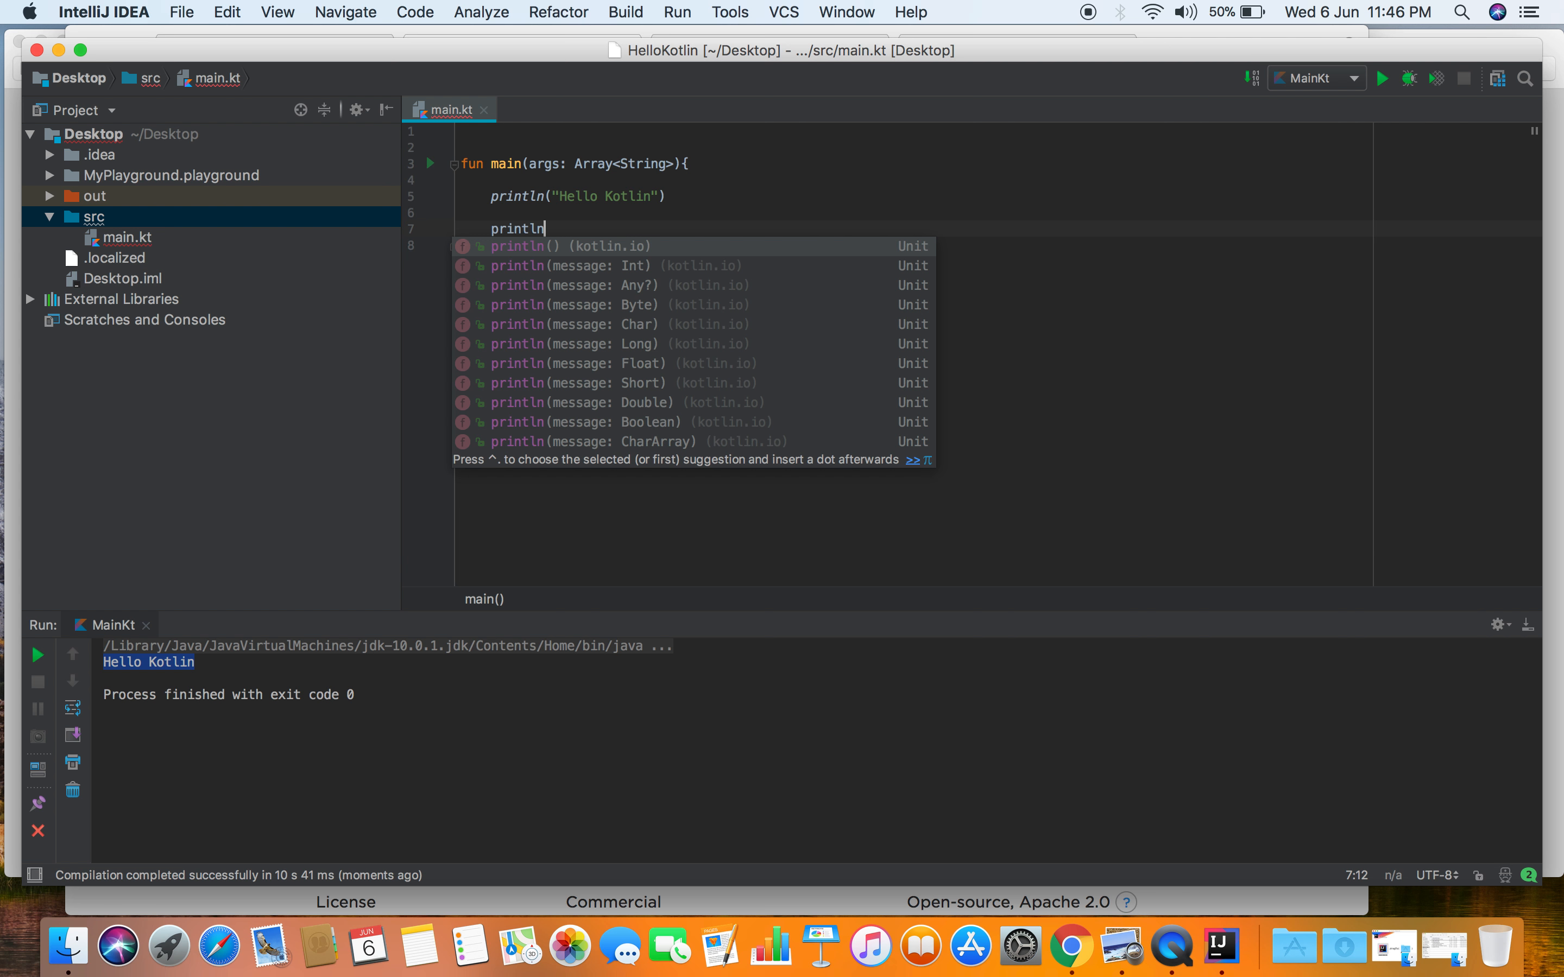
{"action": "type", "text": "ello World"}
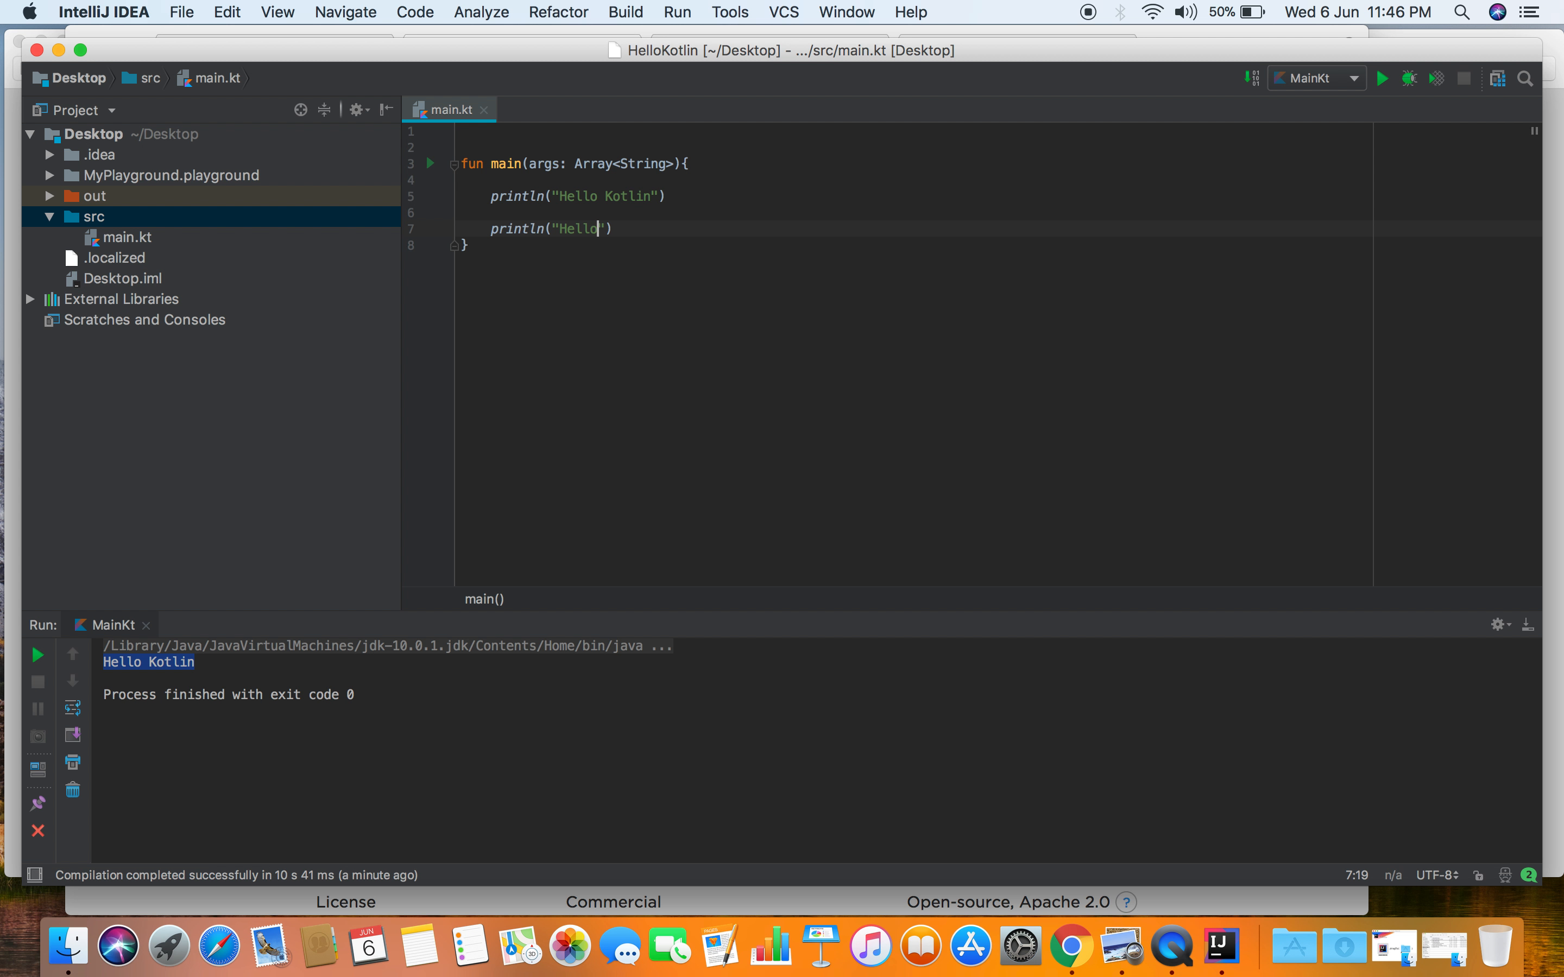
{"action": "key", "text": "BackSpace"}
{"action": "key", "text": "BackSpace"}
{"action": "key", "text": "BackSpace"}
{"action": "type", "text": "rld!!!"}
{"action": "left_click", "coordinate": [758, 228]}
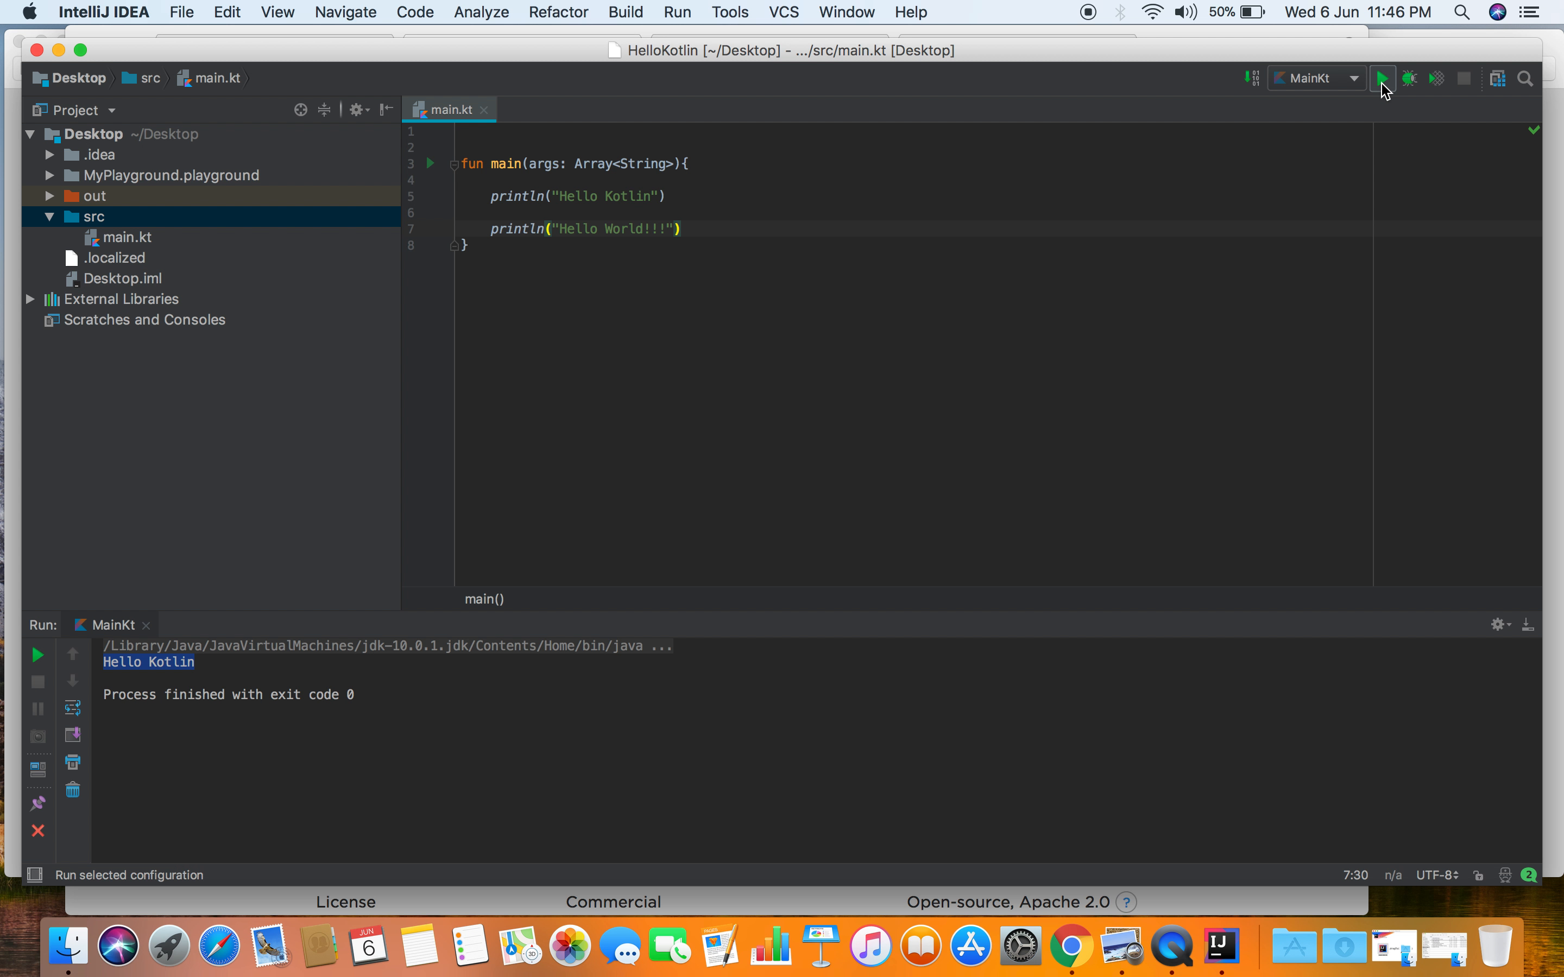
- Run MainKt again with both println statements and return the cursor to the end of the code in main.kt
{"action": "left_click", "coordinate": [1382, 85]}
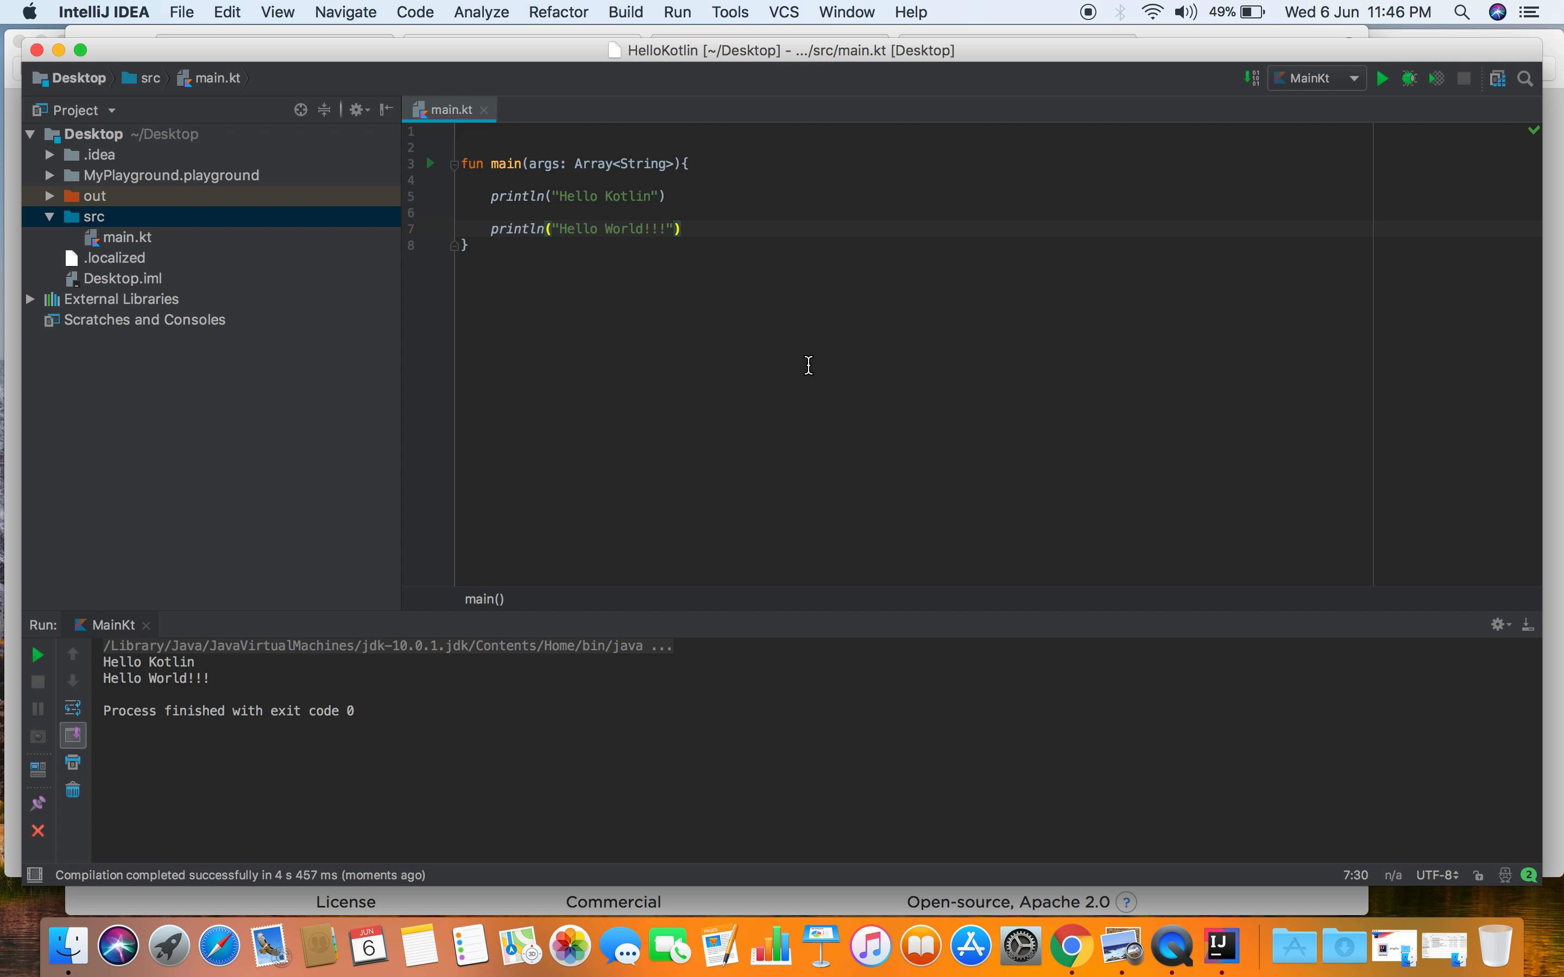
{"action": "left_click", "coordinate": [821, 349]}
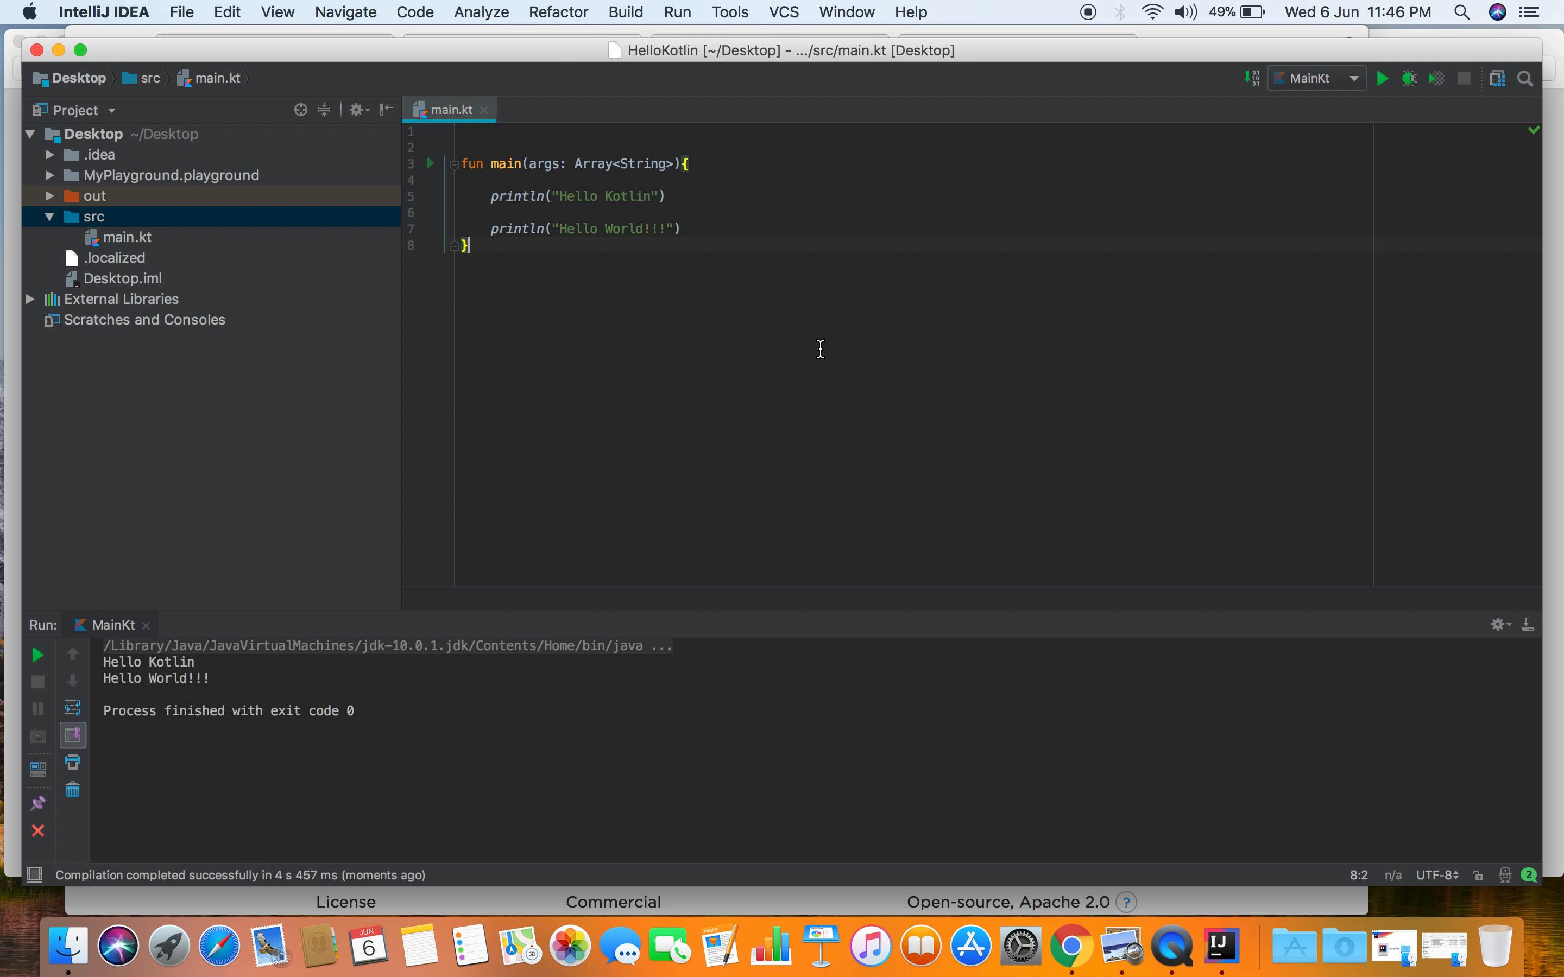
- Review the Kotlin installation notes in Preview and the JDK 10 and IntelliJ IDEA download pages in Chrome, and return to IntelliJ IDEA
{"action": "left_click", "coordinate": [1116, 927]}
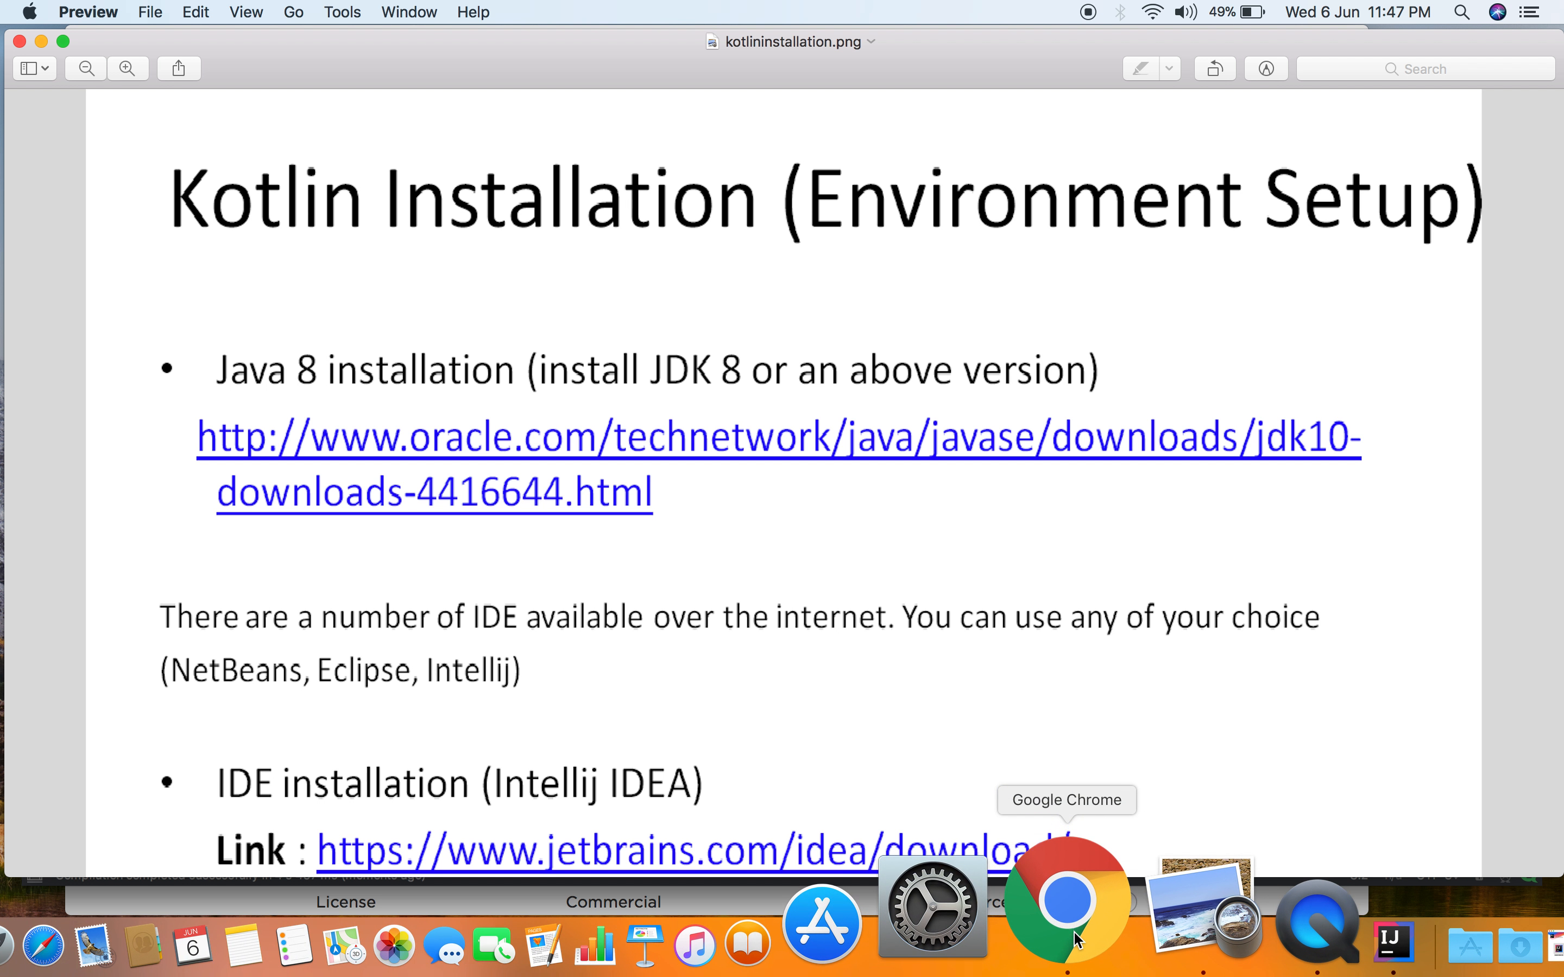
{"action": "left_click", "coordinate": [1062, 900]}
{"action": "left_click", "coordinate": [1035, 43]}
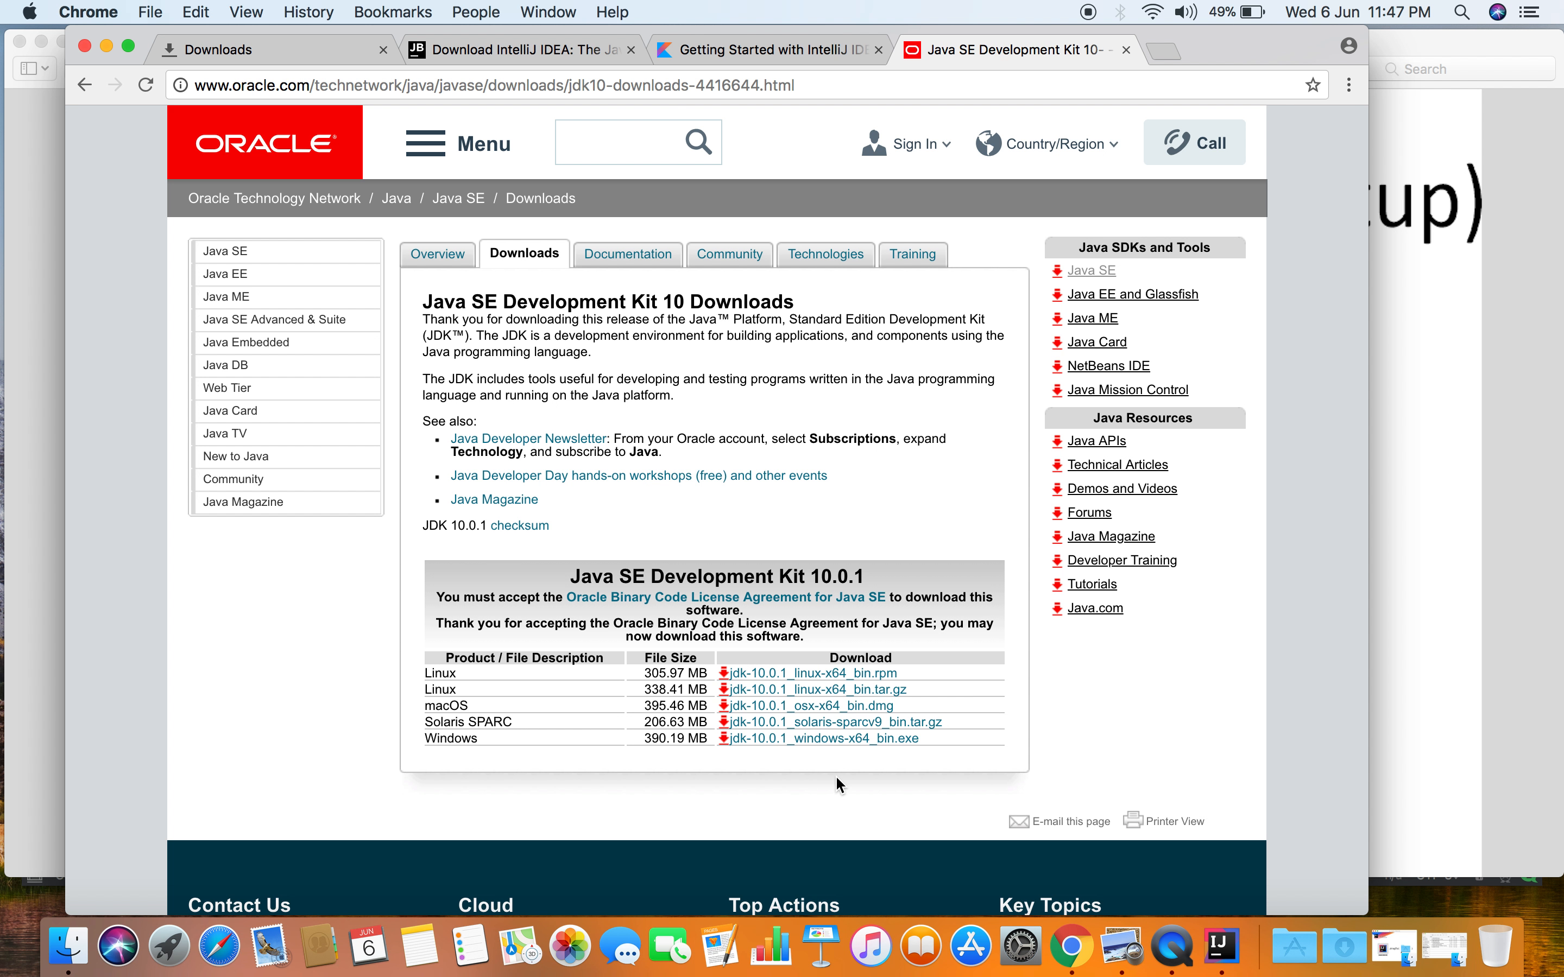
{"action": "left_click", "coordinate": [509, 55]}
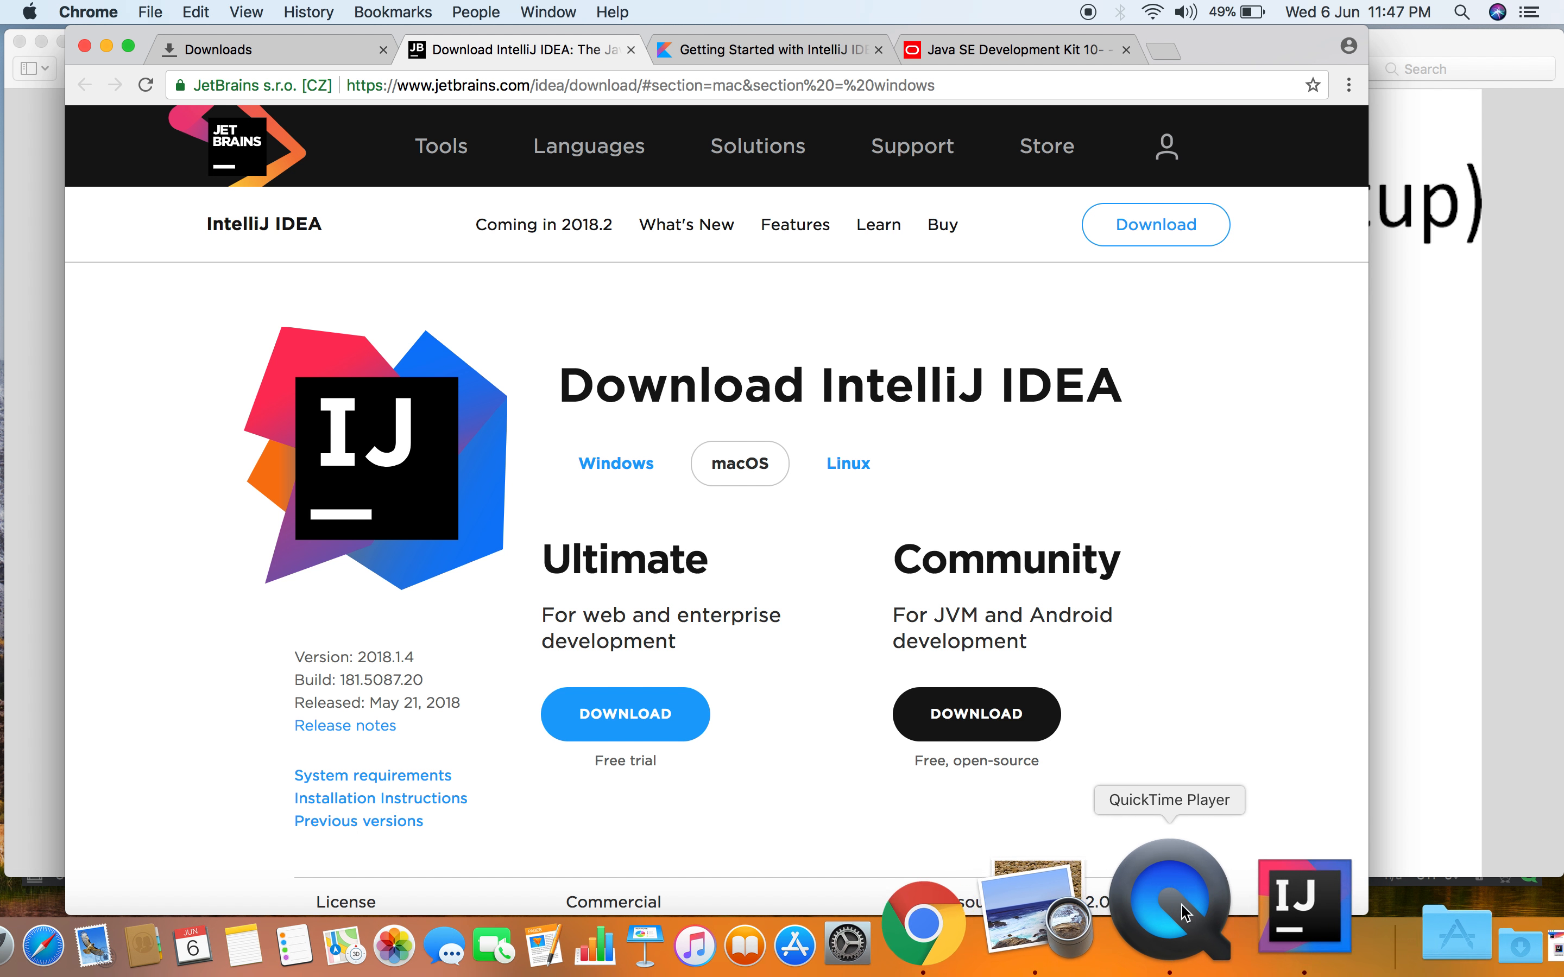
{"action": "left_click", "coordinate": [1215, 911]}
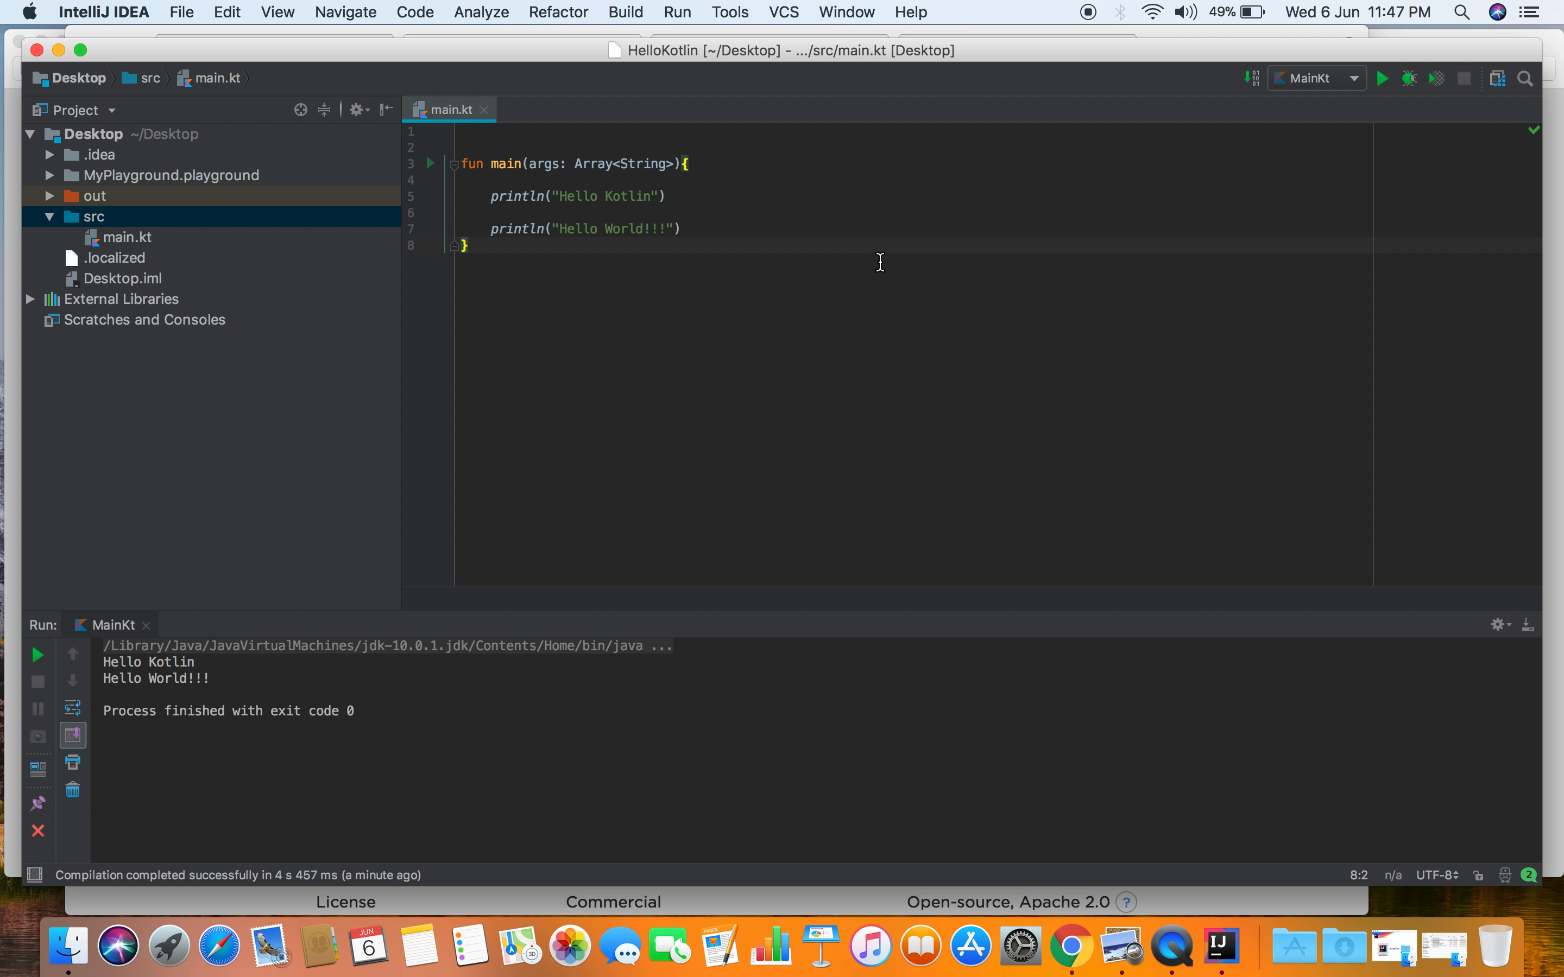
{"action": "left_click", "coordinate": [687, 20]}
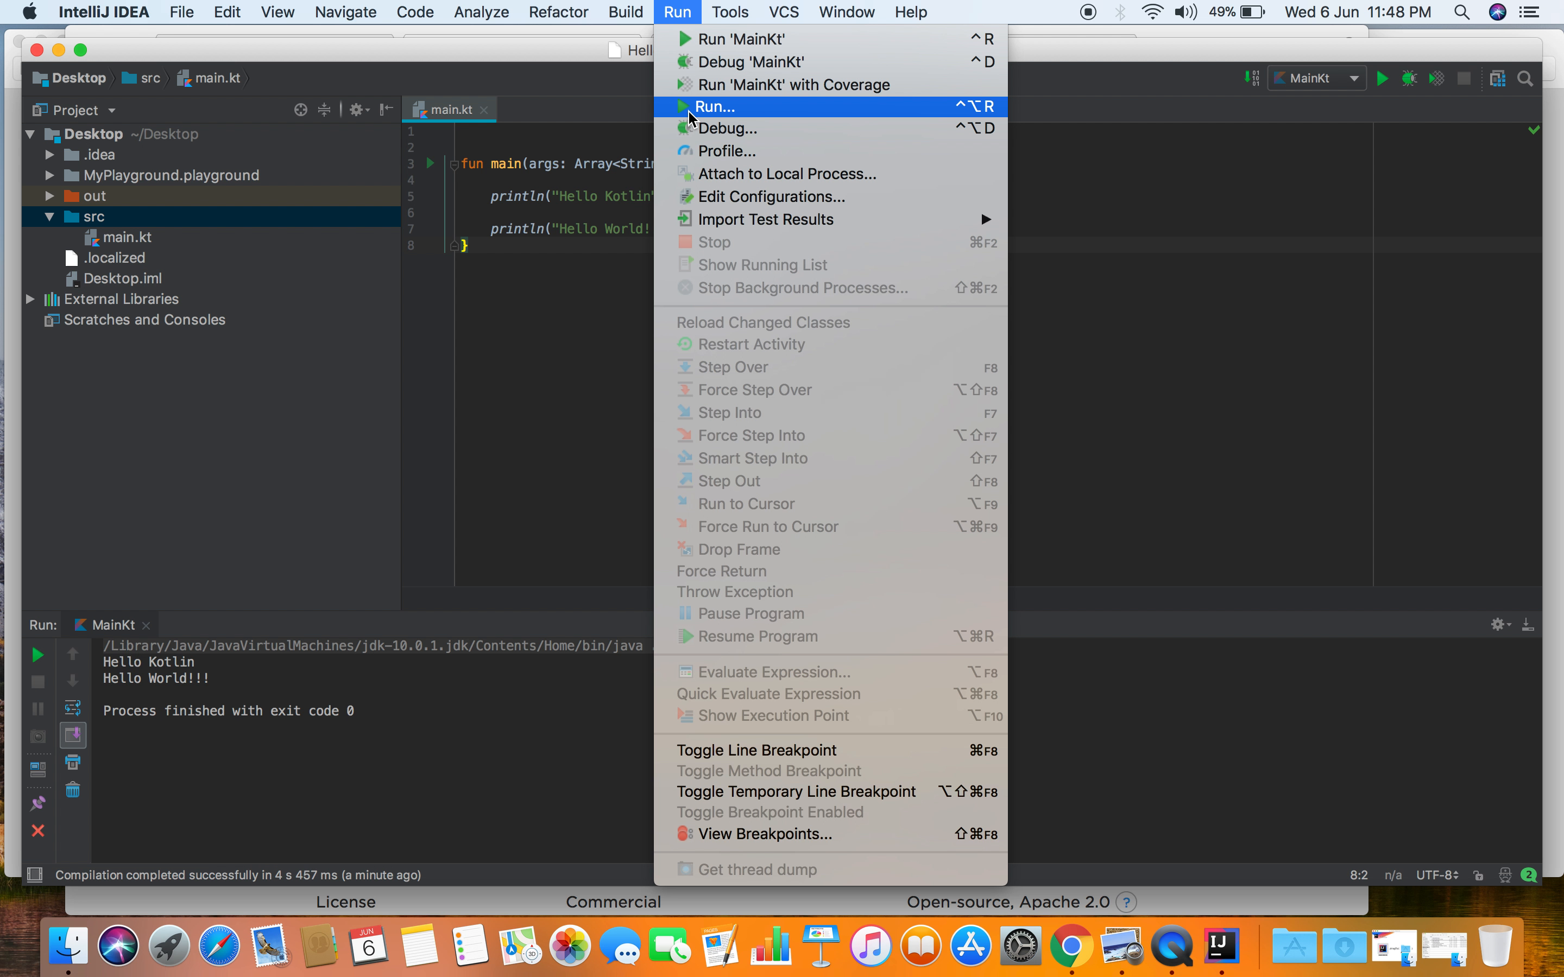
{"action": "left_click", "coordinate": [571, 319]}
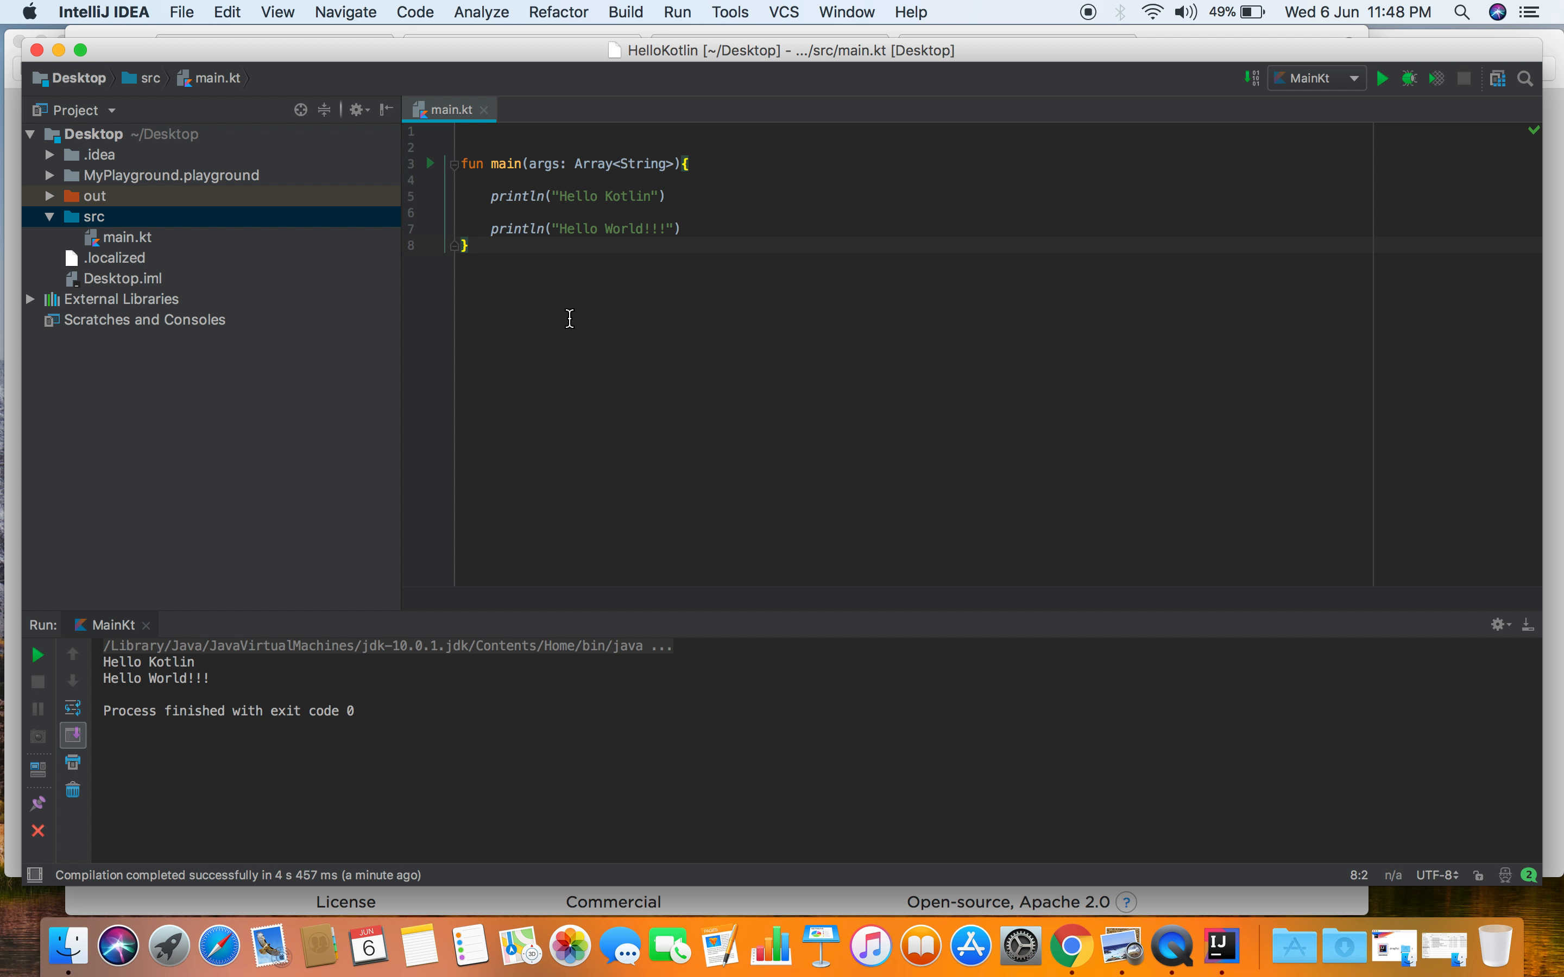